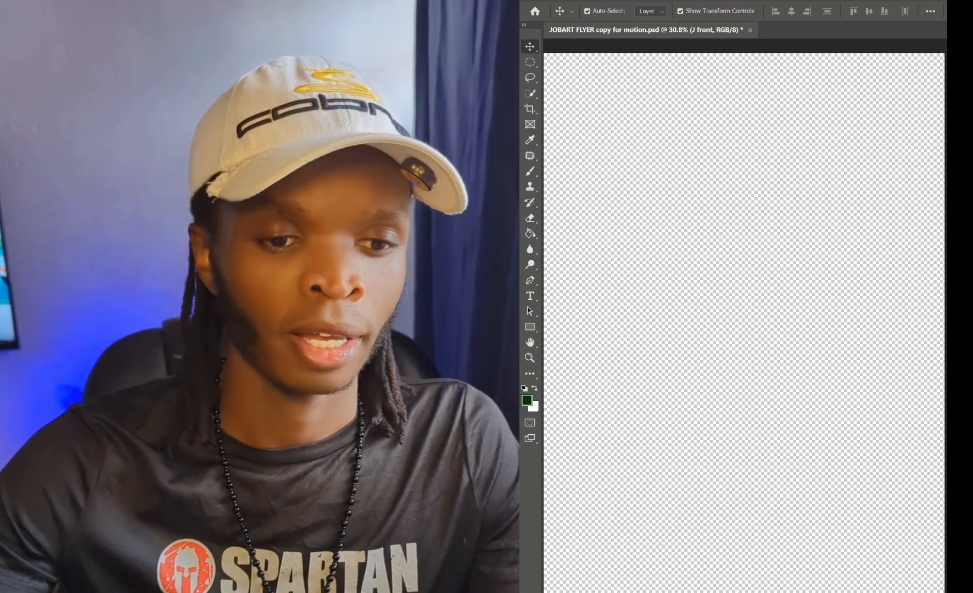
- Show the front and side portrait layers on the flyer canvas and clear the layer selection
{"action": "key", "text": "ctrl+comma"}
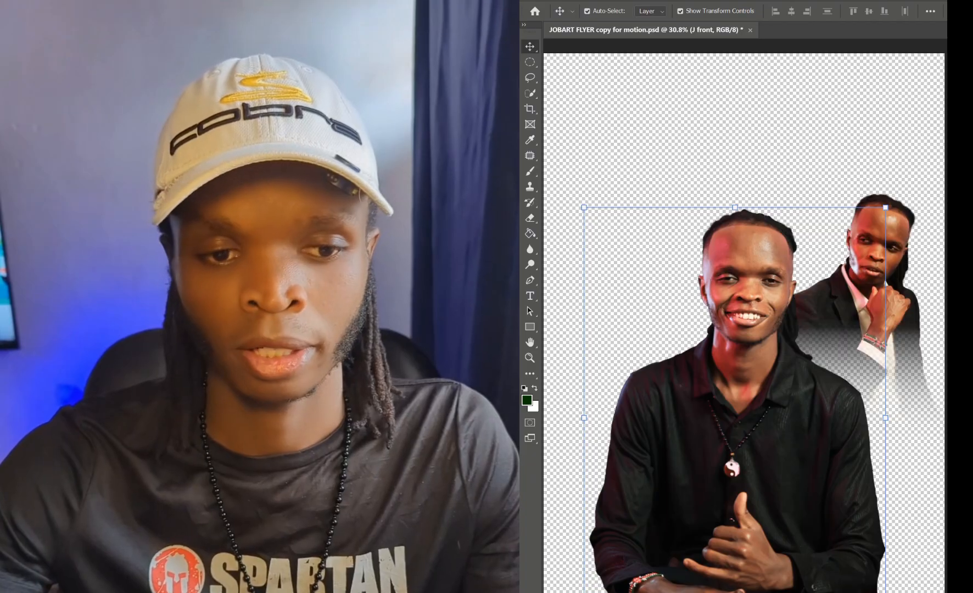
{"action": "left_click", "coordinate": [889, 143]}
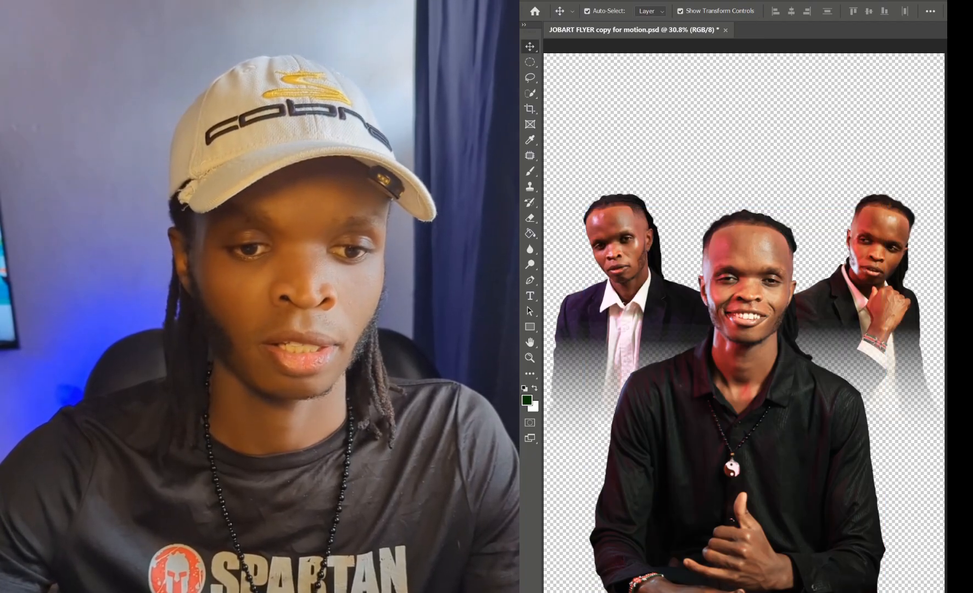
- Try moving the right, front and left portrait cut-outs separately, and undo the moves
{"action": "left_click_drag", "start_coordinate": [873, 245], "coordinate": [909, 251]}
{"action": "left_click", "coordinate": [764, 329]}
{"action": "mouse_move", "coordinate": [714, 266]}
{"action": "left_mouse_down"}
{"action": "mouse_move", "coordinate": [745, 279]}
{"action": "mouse_move", "coordinate": [711, 261]}
{"action": "left_mouse_up"}
{"action": "key", "text": "ctrl+t"}
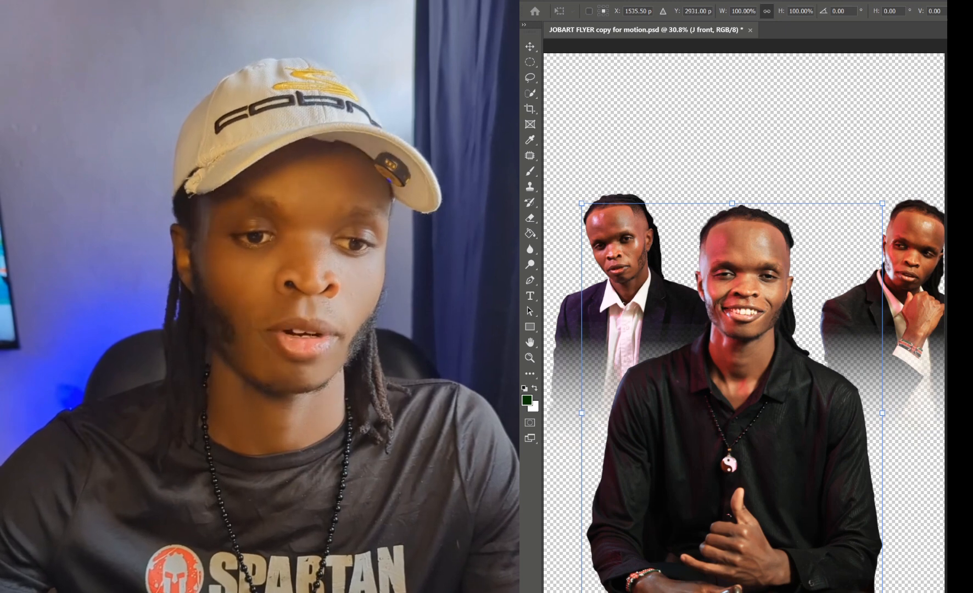
{"action": "key", "text": "Escape"}
{"action": "left_click", "coordinate": [637, 149]}
{"action": "left_click_drag", "start_coordinate": [598, 225], "coordinate": [647, 235]}
{"action": "key", "text": "ctrl+z"}
{"action": "key", "text": "ctrl+z"}
{"action": "key", "text": "ctrl+z"}
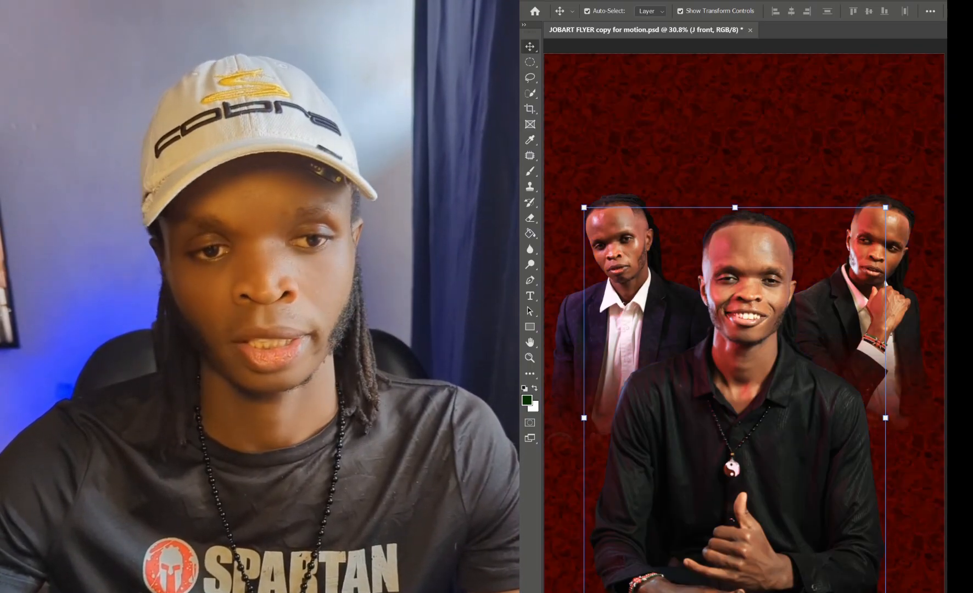
- Examine the three portraits against the red background up close and across the whole flyer
{"action": "scroll", "coordinate": [751, 60], "scroll_direction": "up", "scroll_amount": 5}
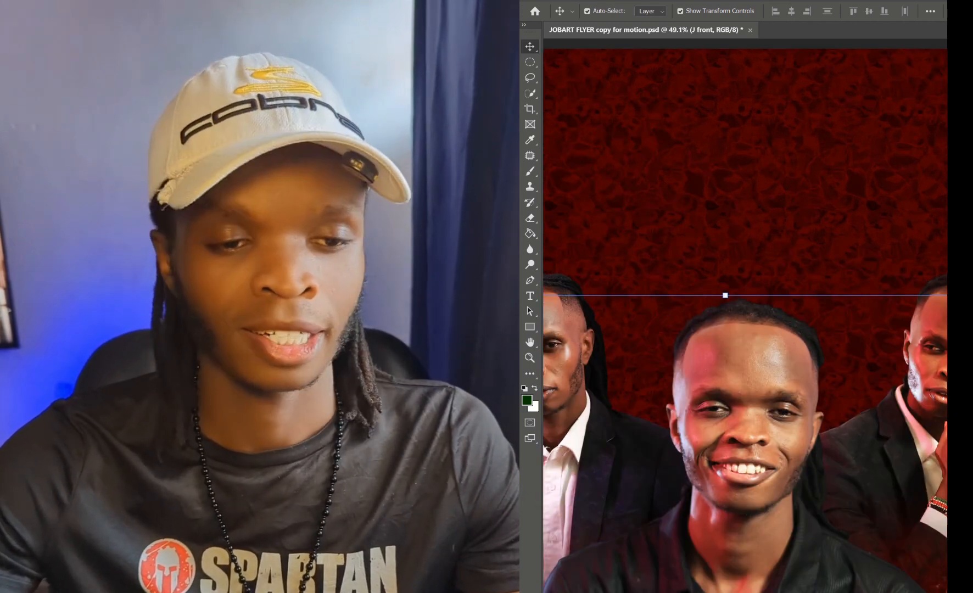
{"action": "scroll", "coordinate": [751, 129], "scroll_direction": "up", "scroll_amount": 4}
{"action": "scroll", "coordinate": [754, 140], "scroll_direction": "down", "scroll_amount": 5}
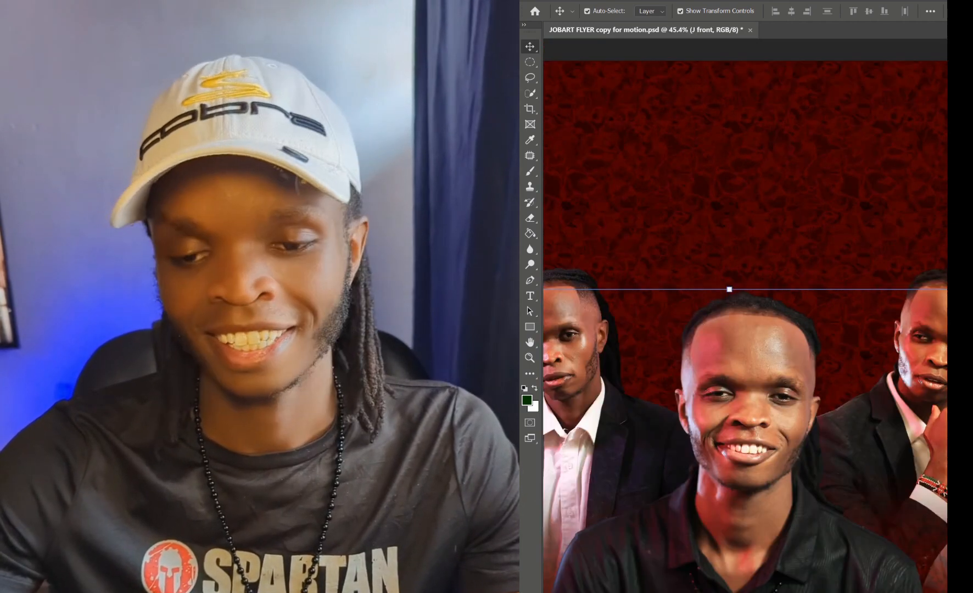
{"action": "scroll", "coordinate": [756, 136], "scroll_direction": "down", "scroll_amount": 4}
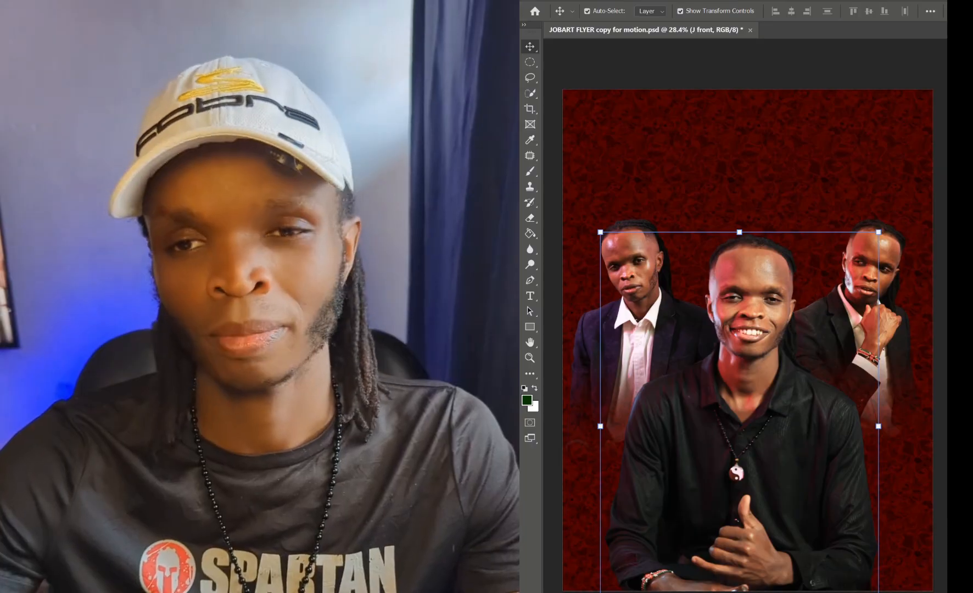
{"action": "scroll", "coordinate": [795, 229], "scroll_direction": "up", "scroll_amount": 1}
{"action": "scroll", "coordinate": [795, 229], "scroll_direction": "down", "scroll_amount": 3}
{"action": "scroll", "coordinate": [795, 229], "scroll_direction": "up", "scroll_amount": 1}
{"action": "scroll", "coordinate": [794, 229], "scroll_direction": "down", "scroll_amount": 1}
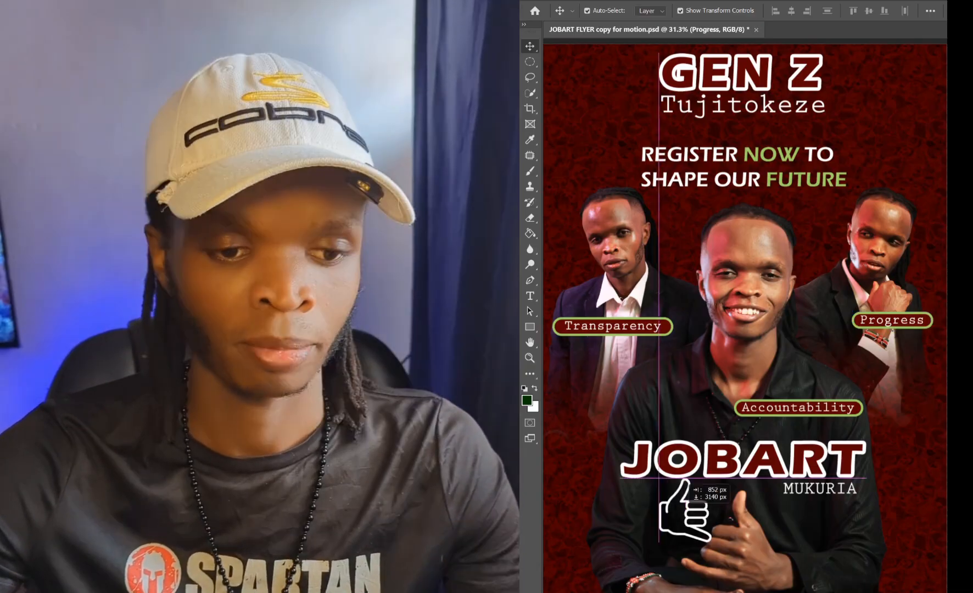
- Move the hand icon to the flyer's upper-left corner, beside the GEN Z Tujitokeze title
{"action": "left_click_drag", "start_coordinate": [696, 508], "coordinate": [600, 115]}
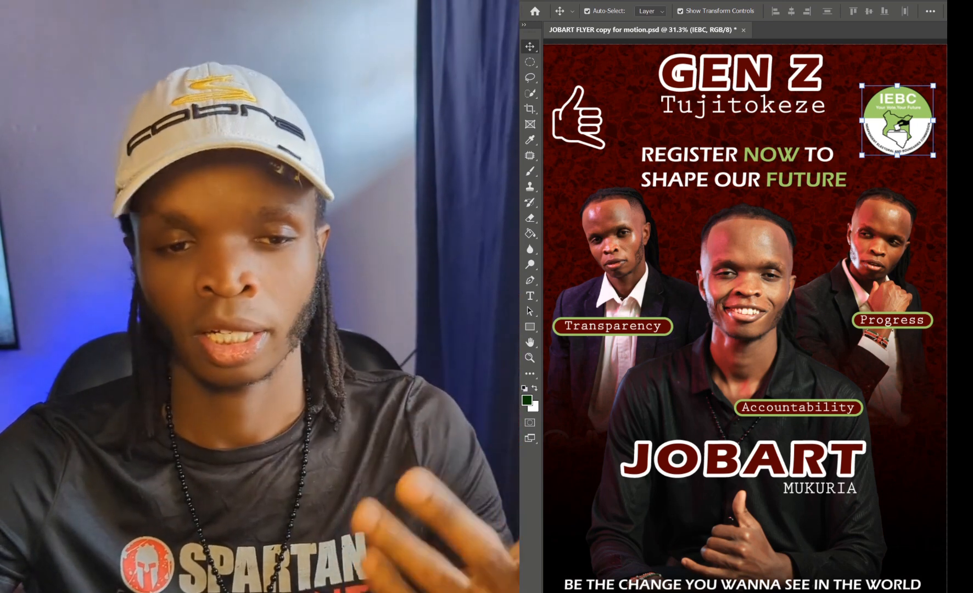
{"action": "scroll", "coordinate": [825, 343], "scroll_direction": "down", "scroll_amount": 3}
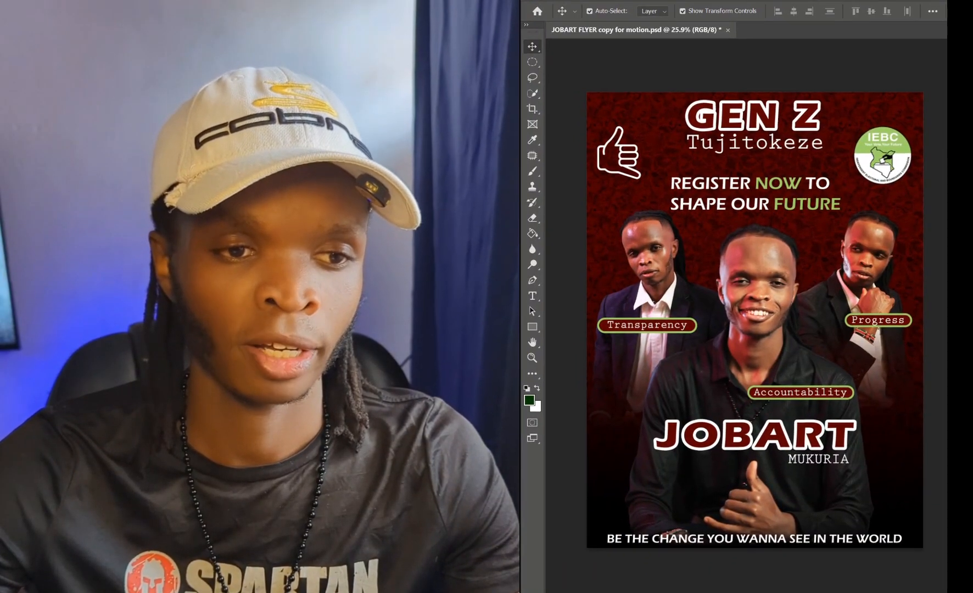
- Review the Save As location and file formats for JOBART FLYER copy for motion without saving
{"action": "left_click", "coordinate": [547, 0]}
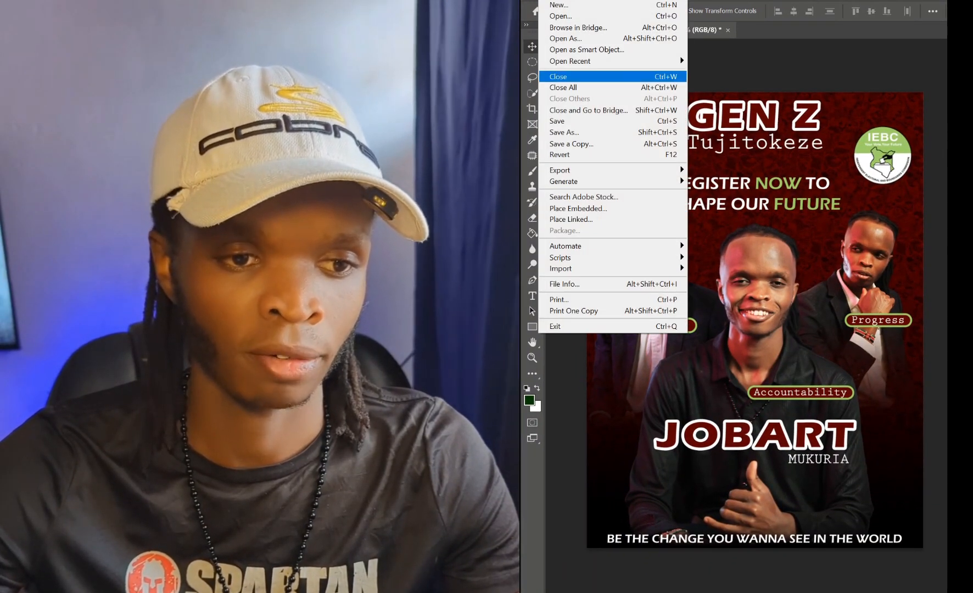
{"action": "left_click", "coordinate": [564, 132]}
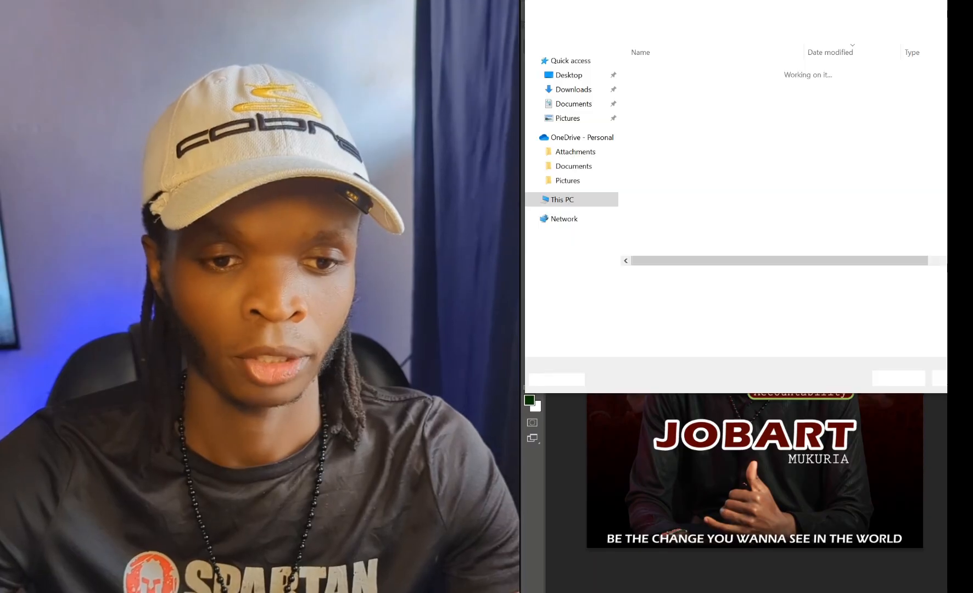
{"action": "left_click", "coordinate": [769, 294]}
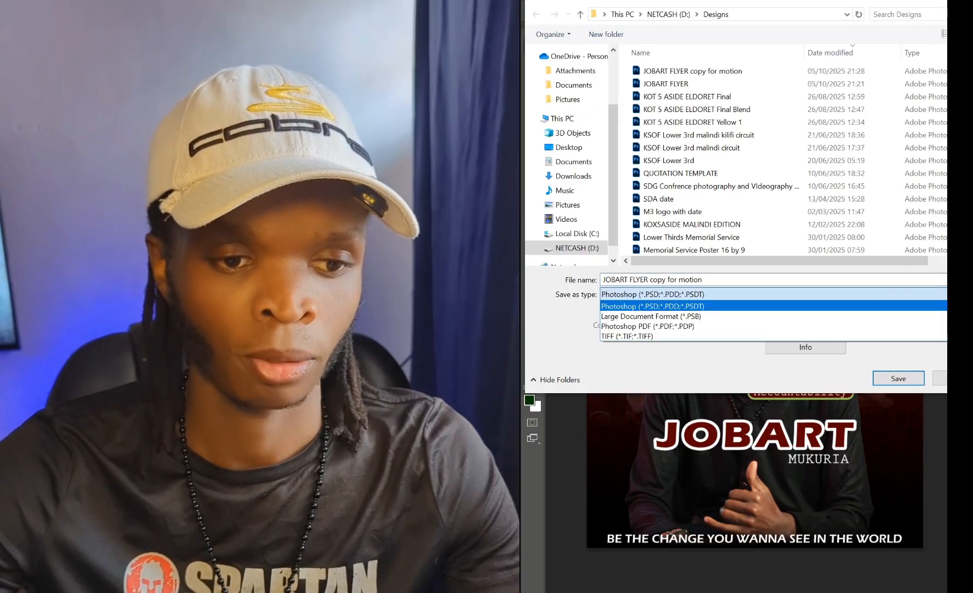
{"action": "left_click", "coordinate": [878, 360]}
{"action": "left_click", "coordinate": [942, 379]}
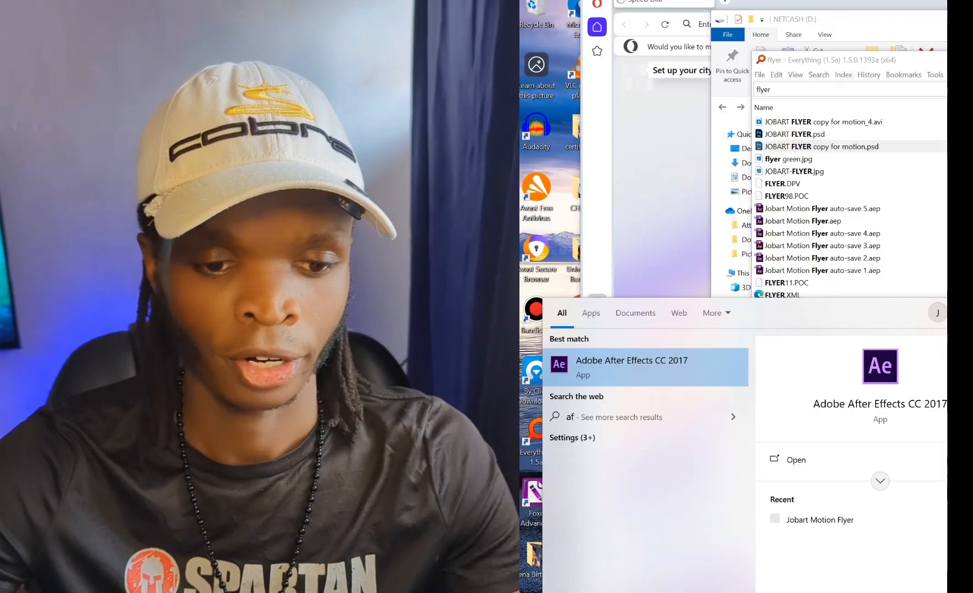
- Switch to After Effects CC 2017 and import JOBART FLYER copy for motion.psd as a composition with layer styles merged into footage
{"action": "key", "text": "Return"}
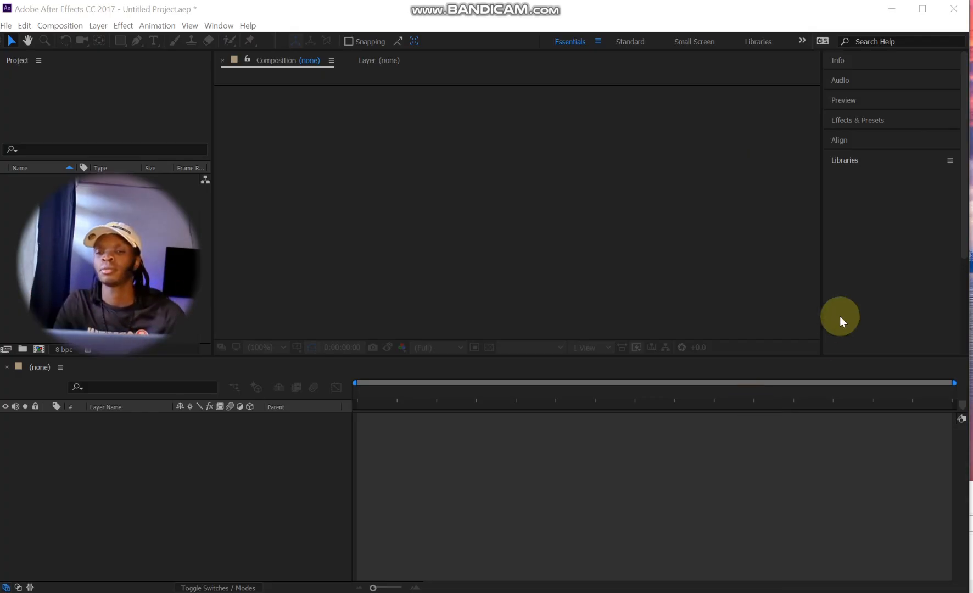
{"action": "left_click", "coordinate": [7, 26]}
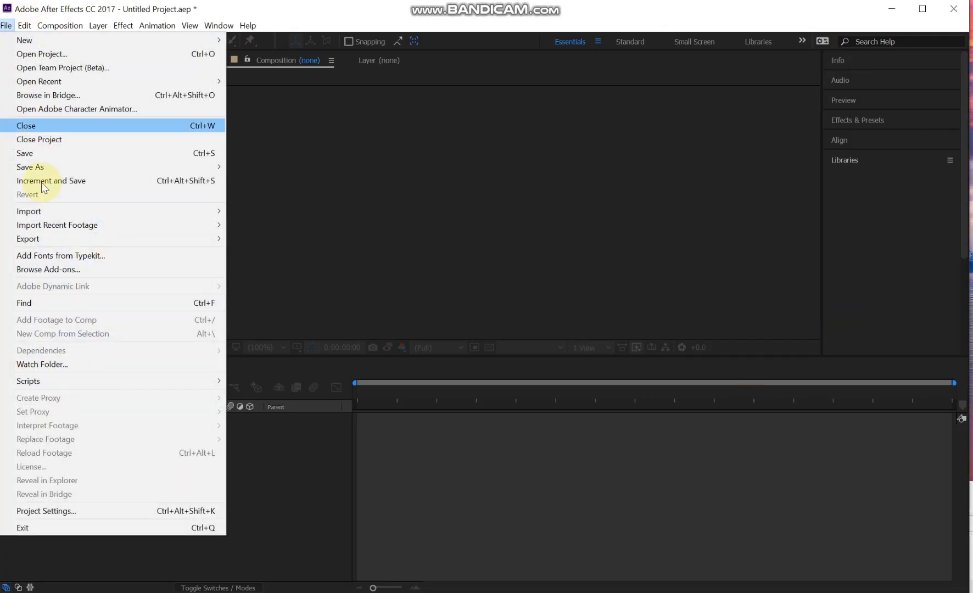
{"action": "mouse_move", "coordinate": [69, 212]}
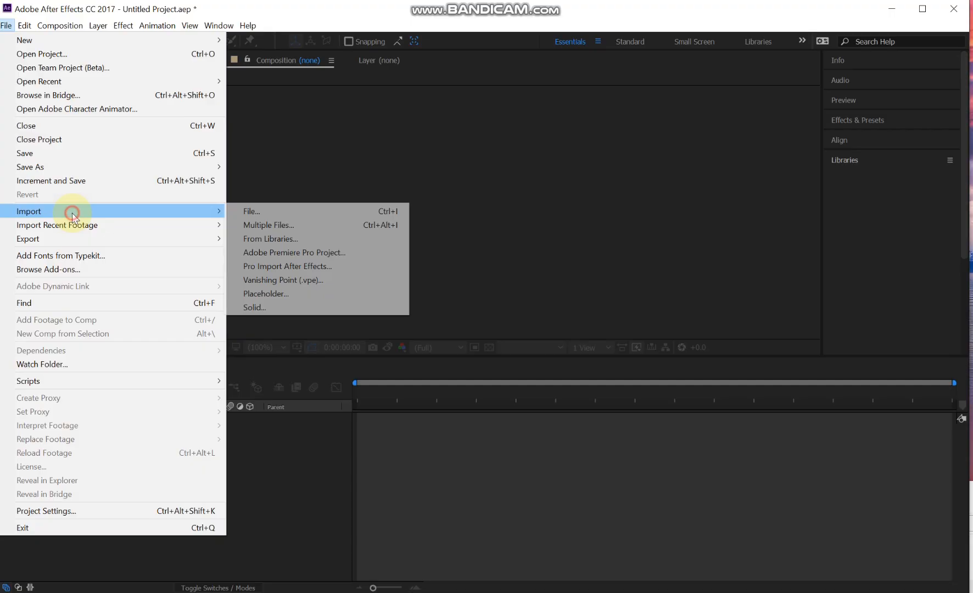
{"action": "left_click", "coordinate": [265, 211]}
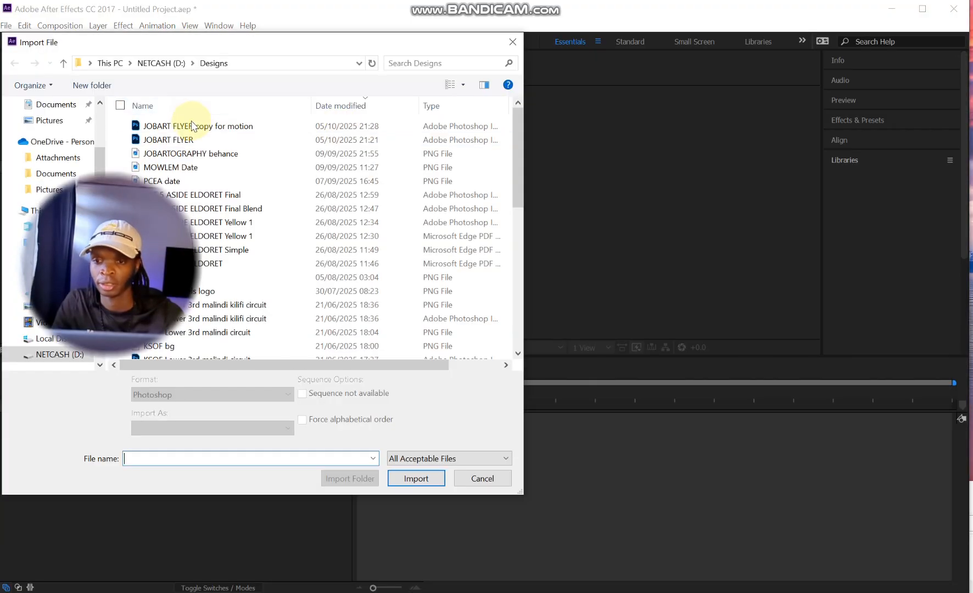
{"action": "left_click", "coordinate": [217, 132]}
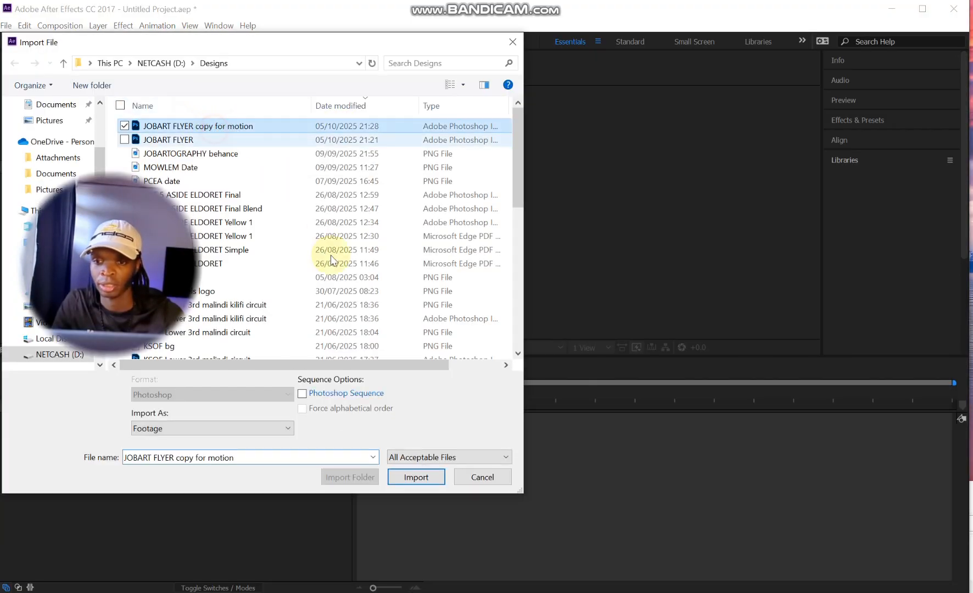
{"action": "left_click", "coordinate": [409, 477]}
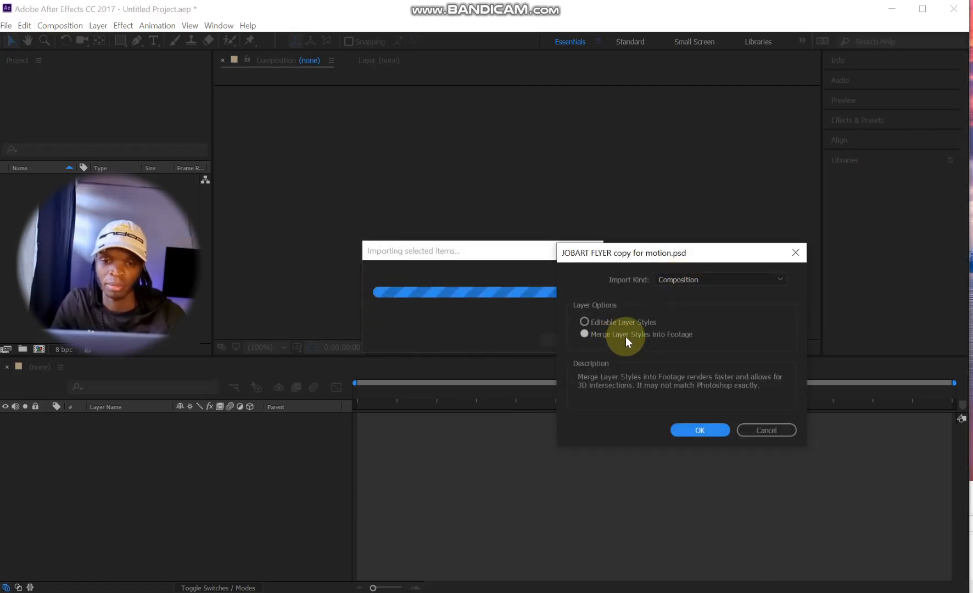
{"action": "left_click", "coordinate": [696, 431]}
- Open the JOBART FLYER copy for motion composition and look through its layers
{"action": "double_click", "coordinate": [33, 180]}
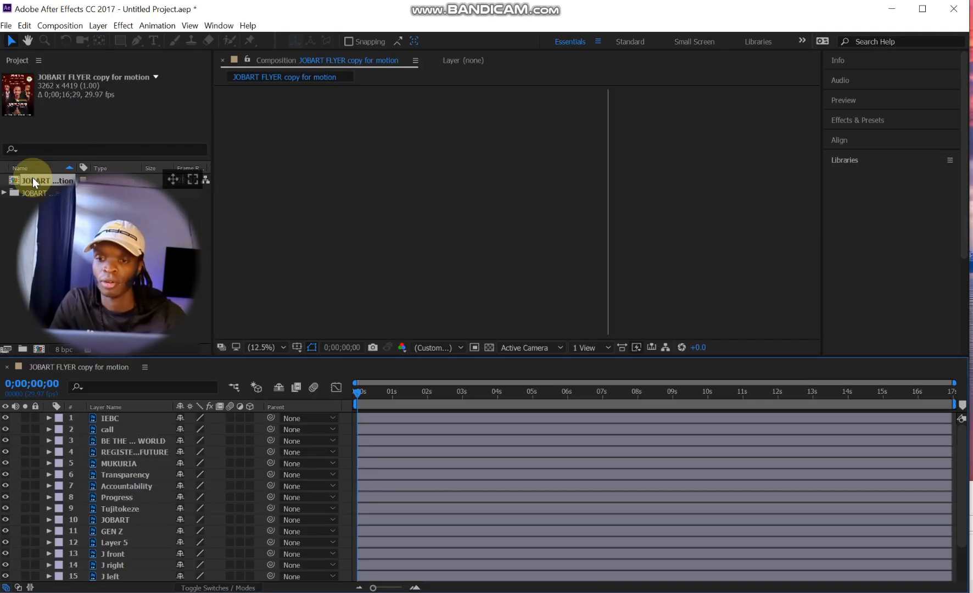
{"action": "scroll", "coordinate": [141, 432], "scroll_direction": "down", "scroll_amount": 2}
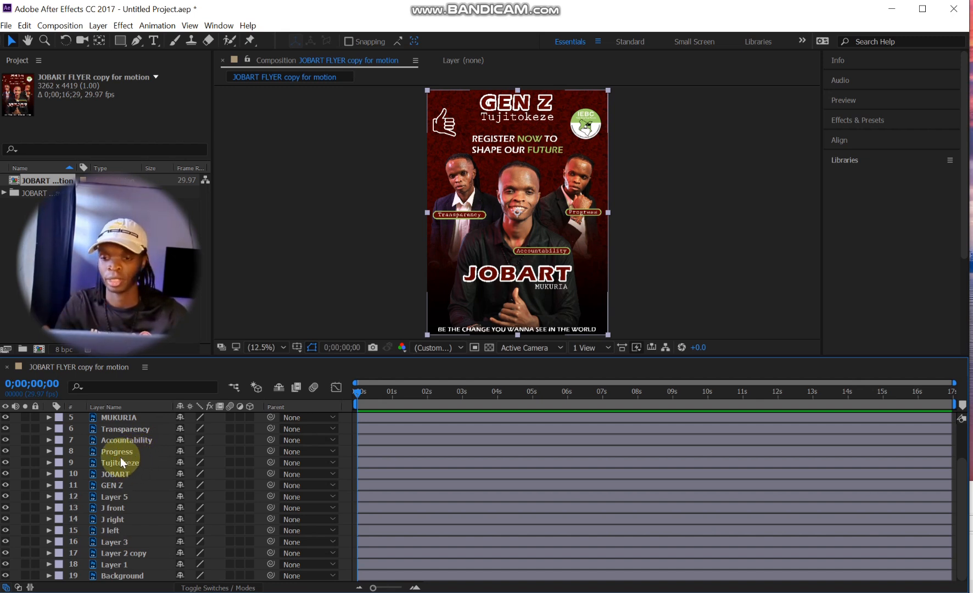
{"action": "scroll", "coordinate": [120, 457], "scroll_direction": "up", "scroll_amount": 2}
{"action": "left_click", "coordinate": [17, 444]}
{"action": "left_click", "coordinate": [18, 444]}
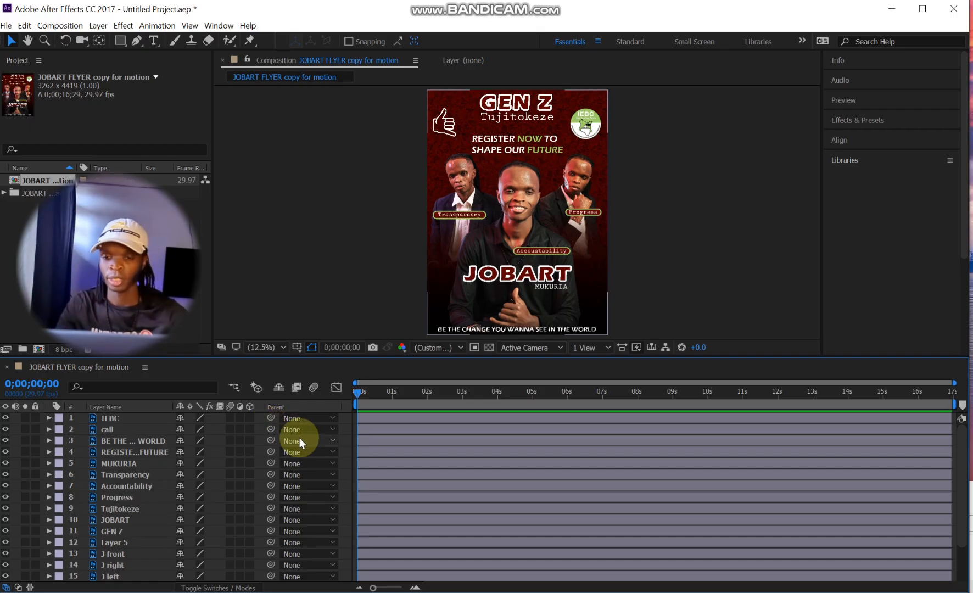
- Make all layers from IEBC to Background 3D layers
{"action": "left_click", "coordinate": [99, 420]}
{"action": "scroll", "coordinate": [126, 532], "scroll_direction": "down", "scroll_amount": 2}
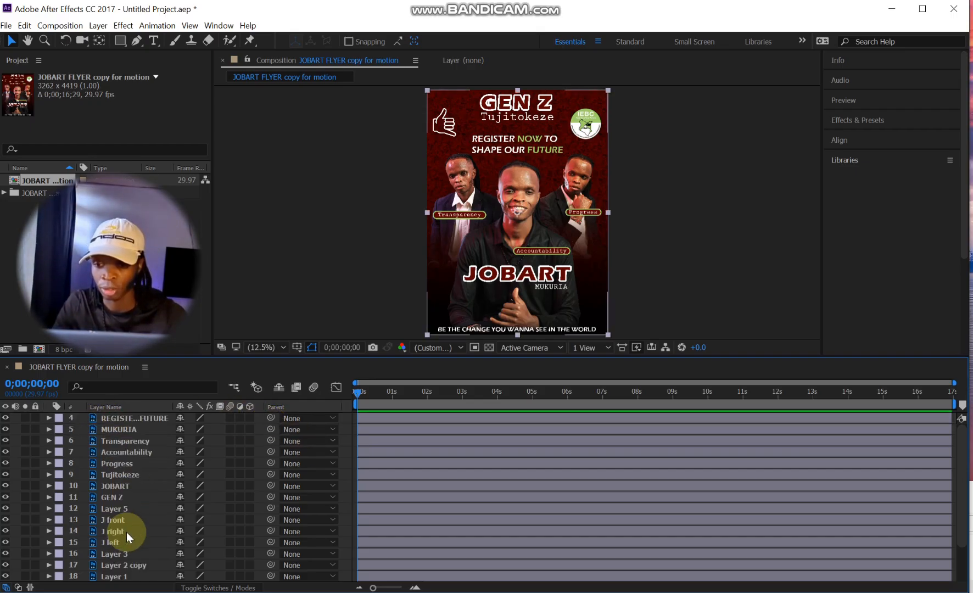
{"action": "left_click", "coordinate": [119, 577], "text": "shift"}
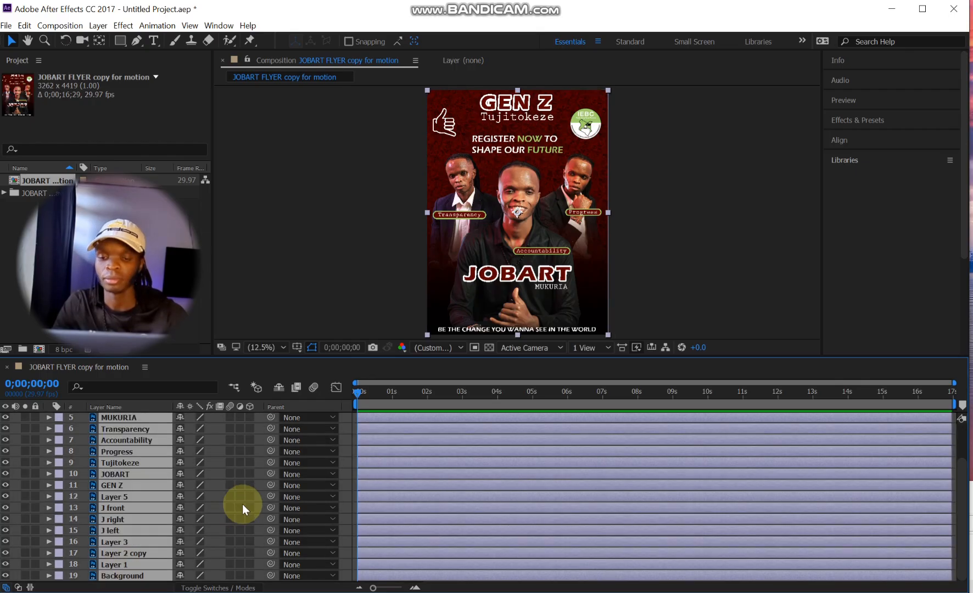
{"action": "scroll", "coordinate": [244, 420], "scroll_direction": "up", "scroll_amount": 2}
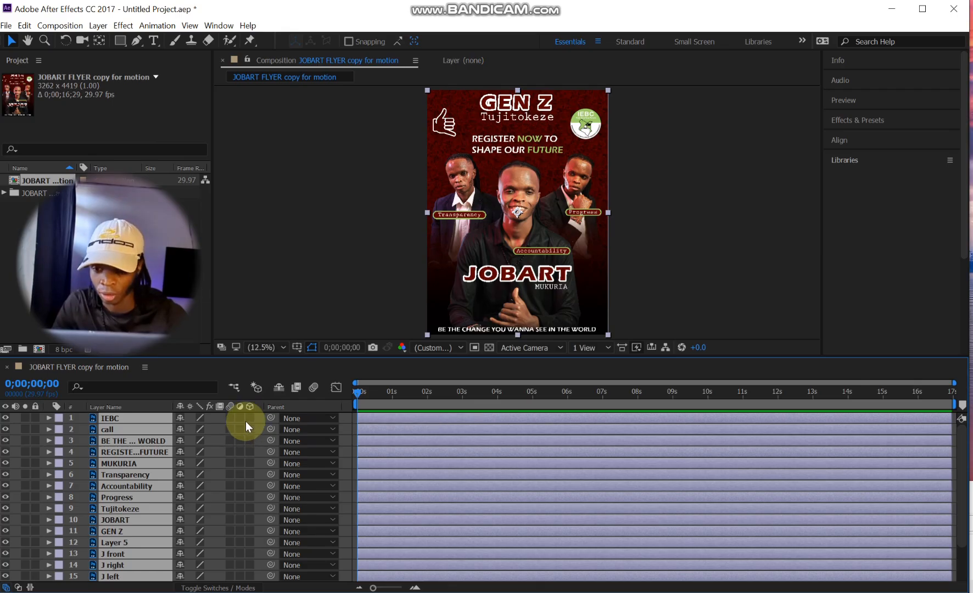
{"action": "left_click", "coordinate": [248, 418]}
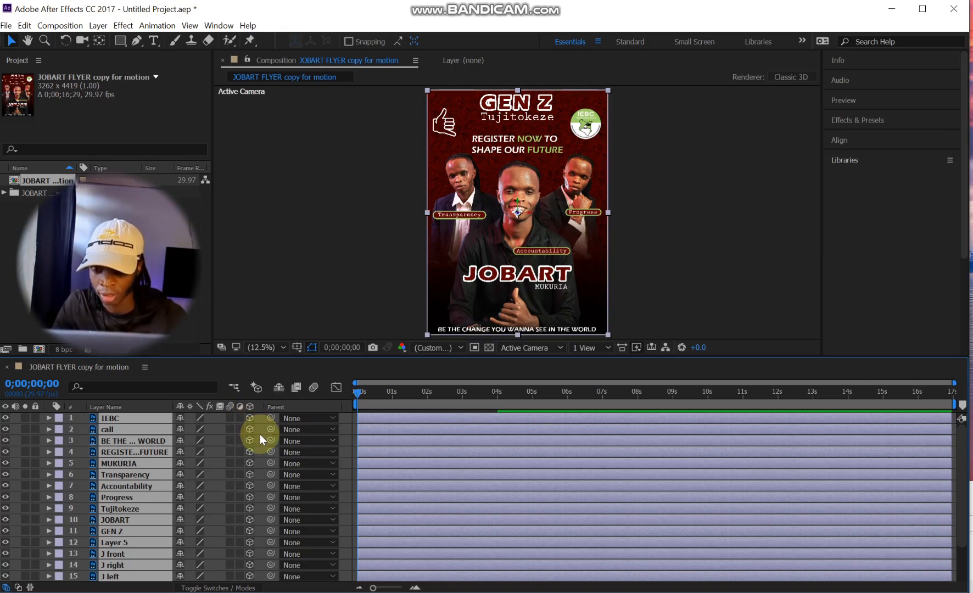
{"action": "left_click", "coordinate": [138, 488]}
{"action": "scroll", "coordinate": [138, 491], "scroll_direction": "down", "scroll_amount": 2}
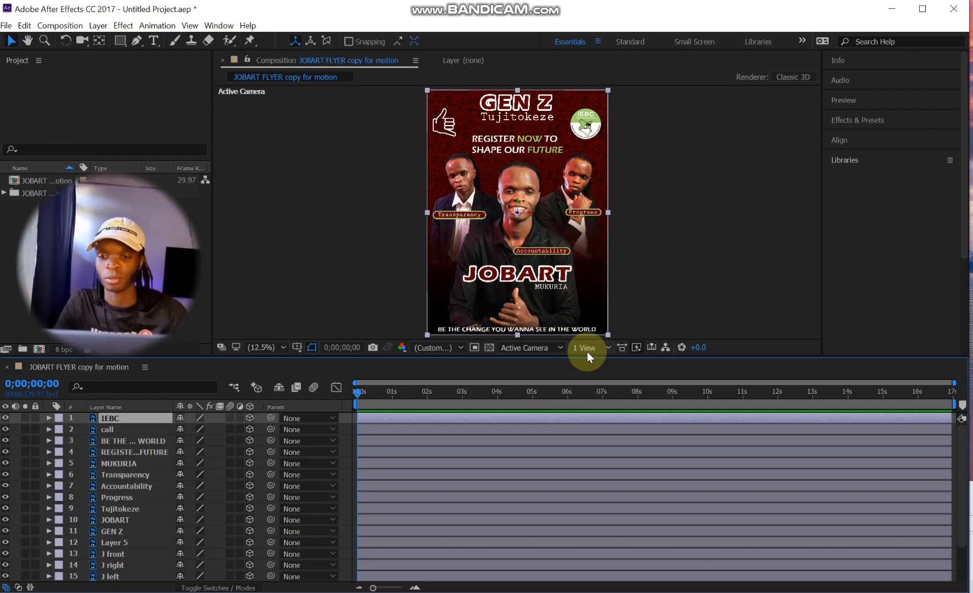
- Set the composition view layout to 2 Views - Horizontal
{"action": "left_click", "coordinate": [590, 347]}
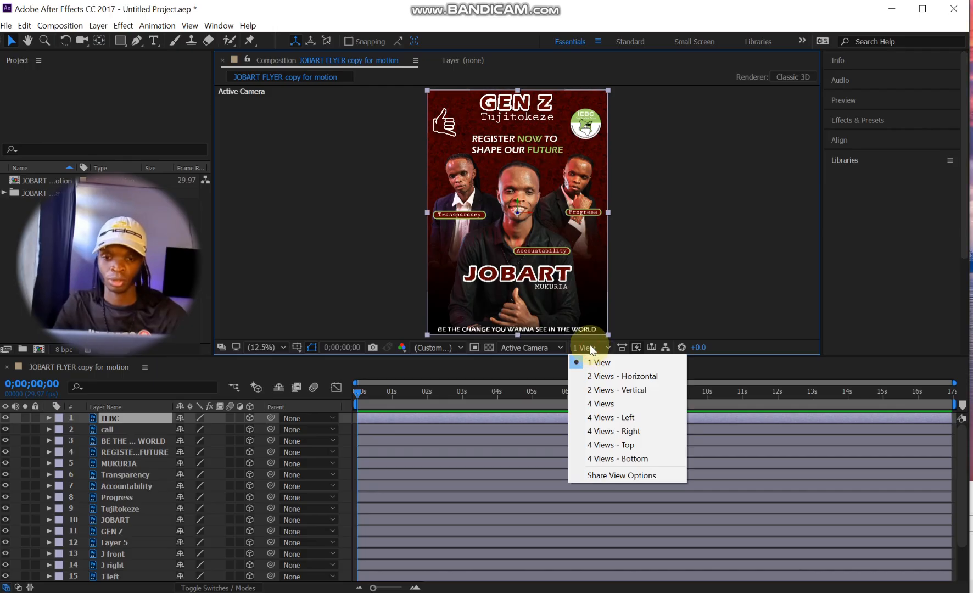
{"action": "left_click", "coordinate": [599, 377]}
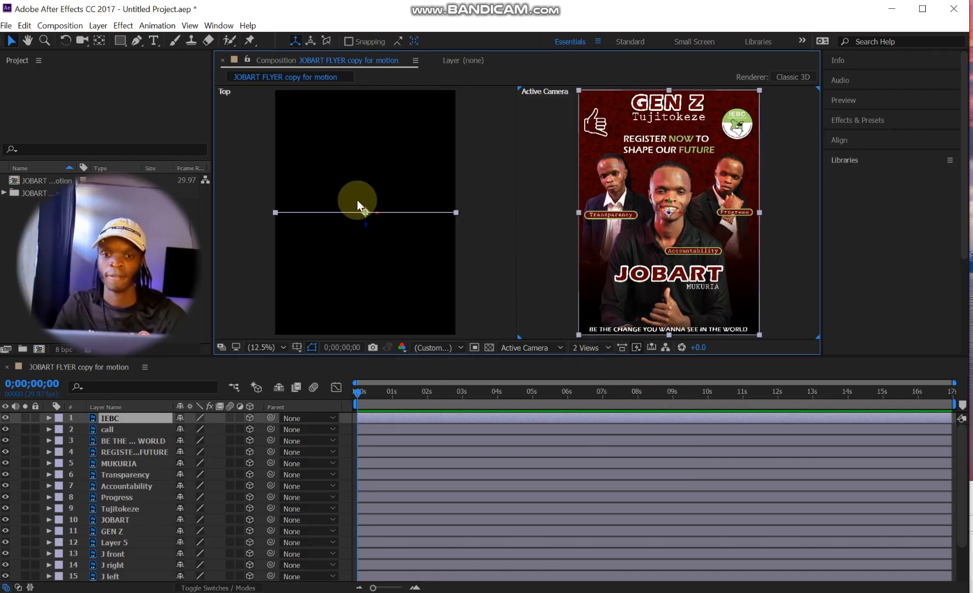
- Try moving the IEBC layer in depth in the Top view, and undo the change
{"action": "left_click_drag", "start_coordinate": [358, 207], "coordinate": [367, 158]}
{"action": "left_click_drag", "start_coordinate": [367, 206], "coordinate": [369, 148]}
{"action": "left_click_drag", "start_coordinate": [363, 305], "coordinate": [378, 160]}
{"action": "key", "text": "ctrl+z"}
- Expand the J front layer's Transform properties and set its Z position to 34
{"action": "scroll", "coordinate": [121, 552], "scroll_direction": "down", "scroll_amount": 2}
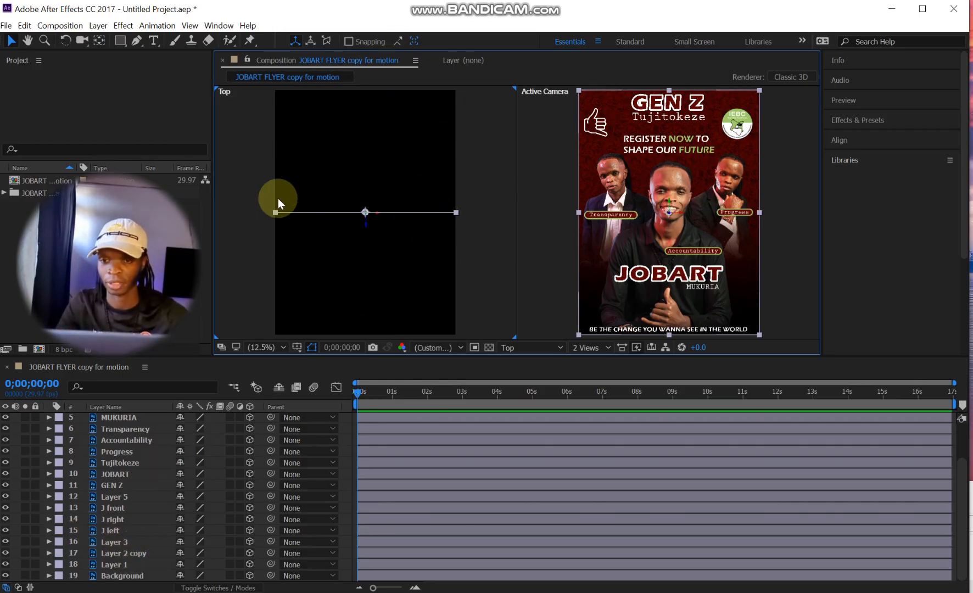
{"action": "left_click", "coordinate": [126, 561]}
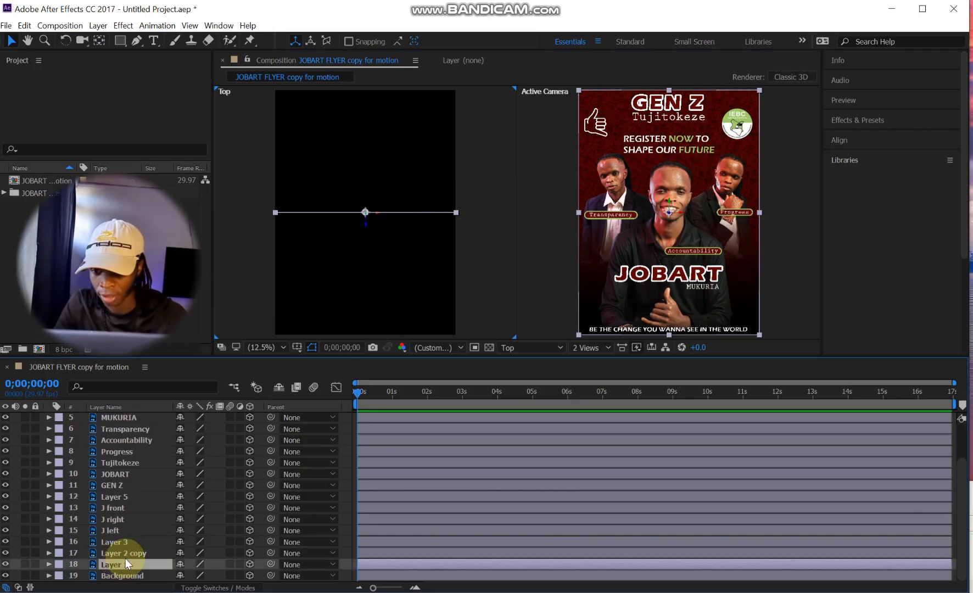
{"action": "left_click", "coordinate": [117, 508]}
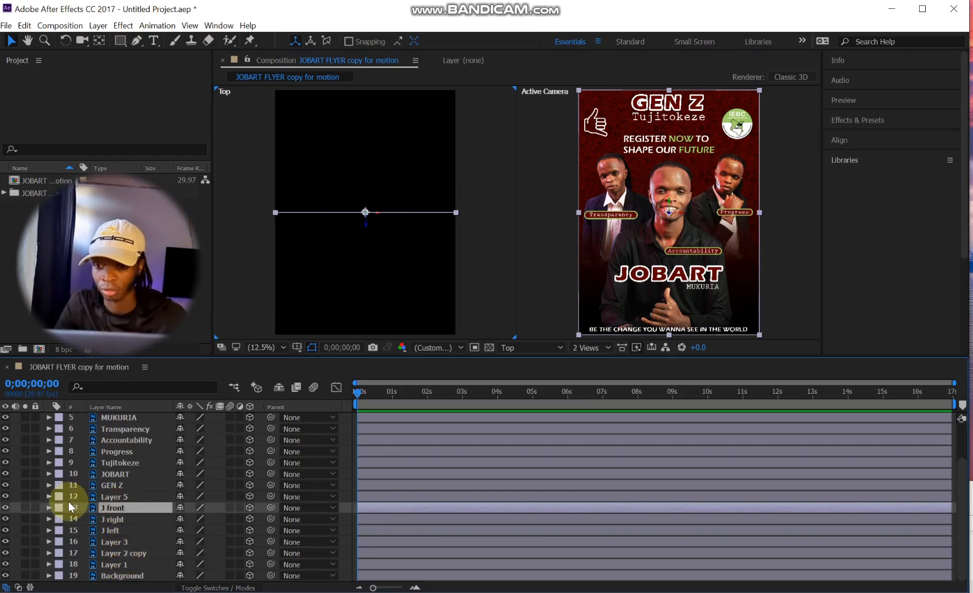
{"action": "left_click", "coordinate": [52, 506]}
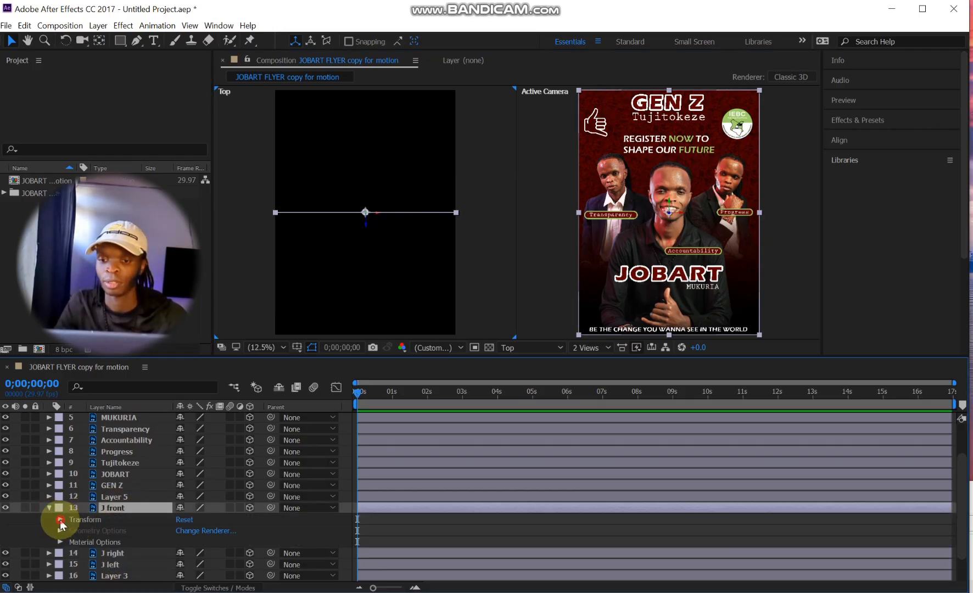
{"action": "left_click", "coordinate": [61, 519]}
{"action": "left_click_drag", "start_coordinate": [231, 509], "coordinate": [249, 510]}
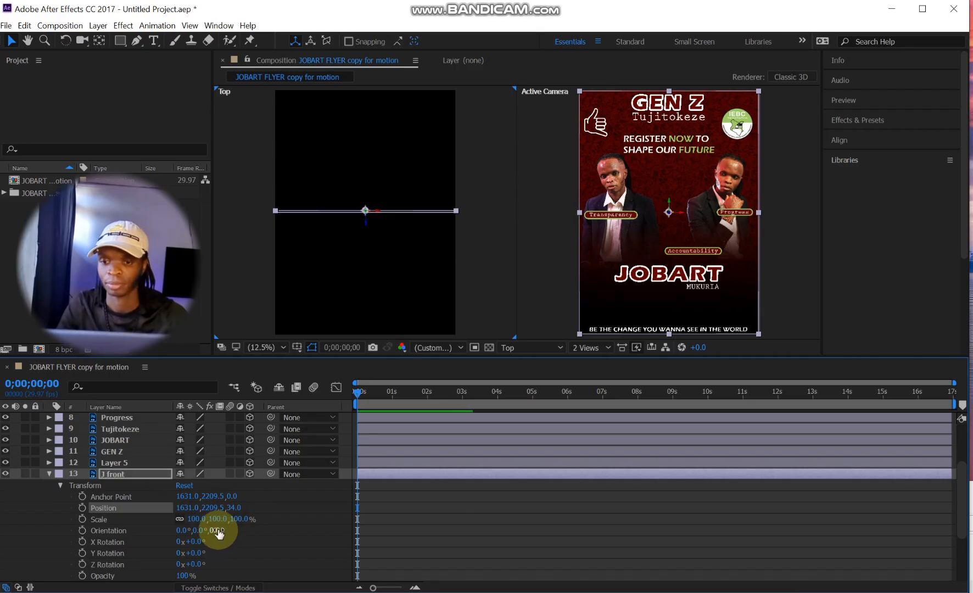
- Try rotating the J front layer 21° on X and moving it forward in depth, and undo both changes
{"action": "left_click_drag", "start_coordinate": [195, 542], "coordinate": [206, 539]}
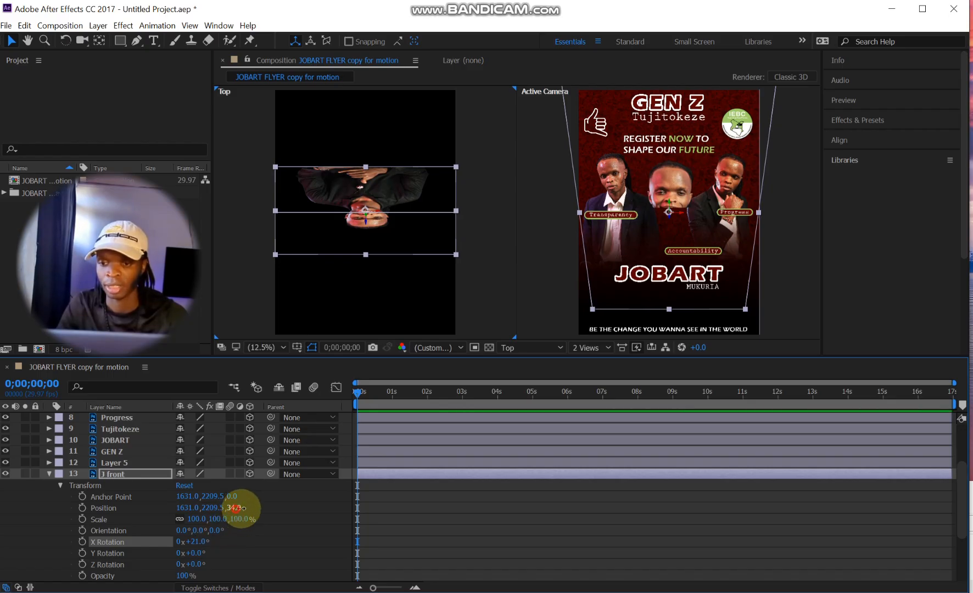
{"action": "left_click_drag", "start_coordinate": [232, 508], "coordinate": [0, 531]}
{"action": "left_click_drag", "start_coordinate": [241, 508], "coordinate": [0, 511]}
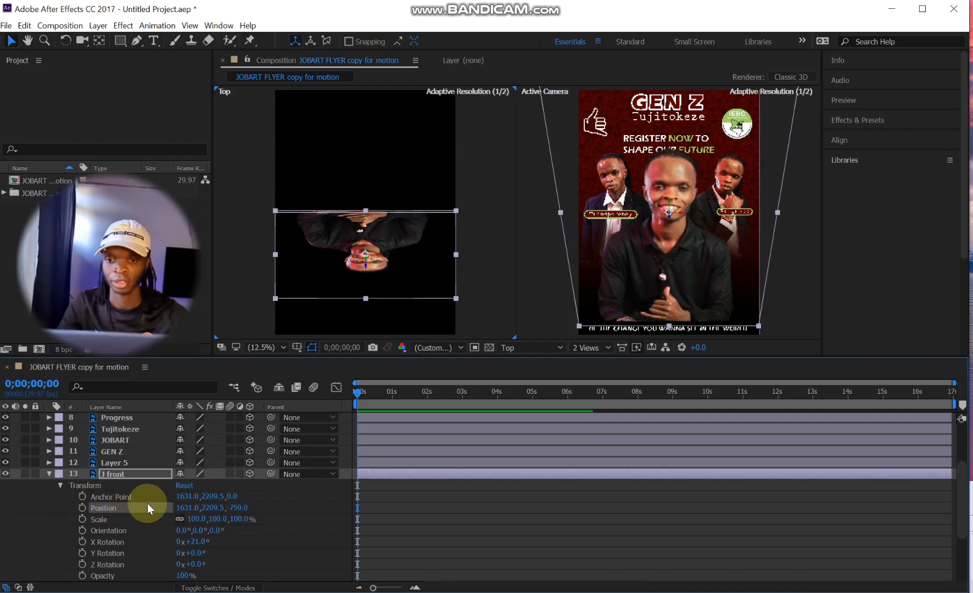
{"action": "left_click_drag", "start_coordinate": [128, 507], "coordinate": [0, 511]}
{"action": "left_click_drag", "start_coordinate": [249, 511], "coordinate": [170, 512]}
{"action": "key", "text": "ctrl+z"}
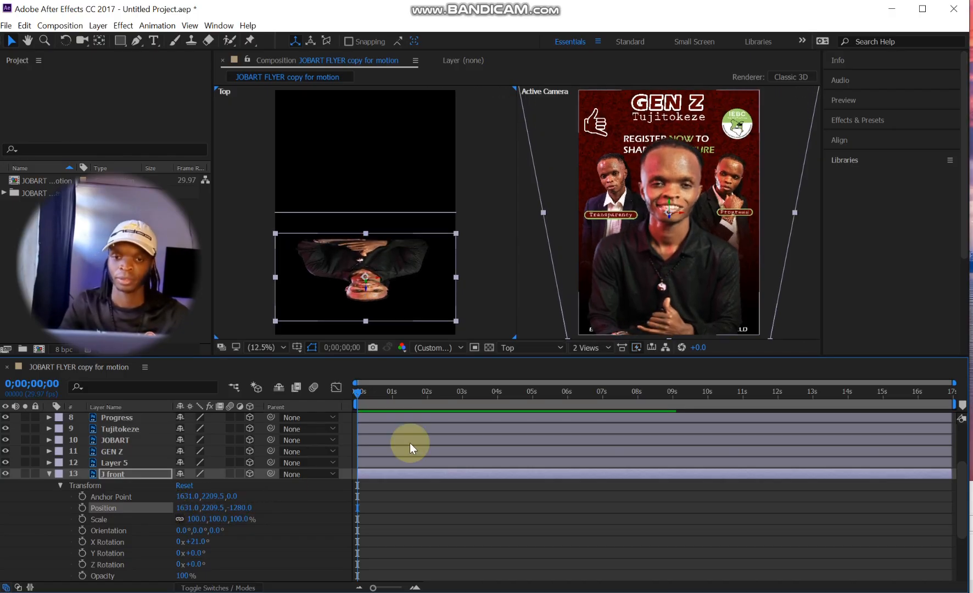
{"action": "key", "text": "ctrl+z"}
{"action": "key", "text": "ctrl+z"}
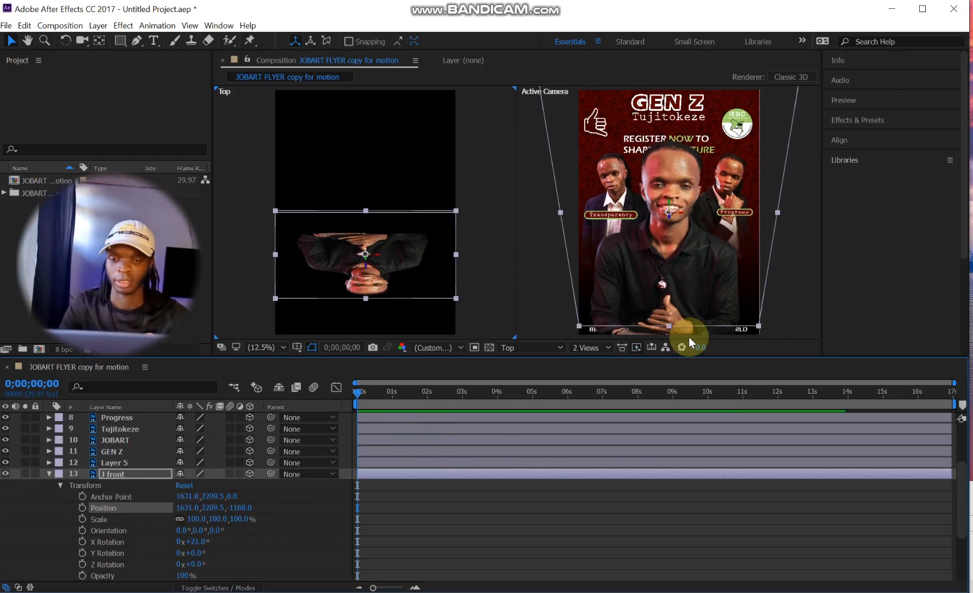
{"action": "key", "text": "ctrl+z"}
{"action": "key", "text": "ctrl+z"}
{"action": "key", "text": "ctrl+z"}
{"action": "key", "text": "ctrl+z"}
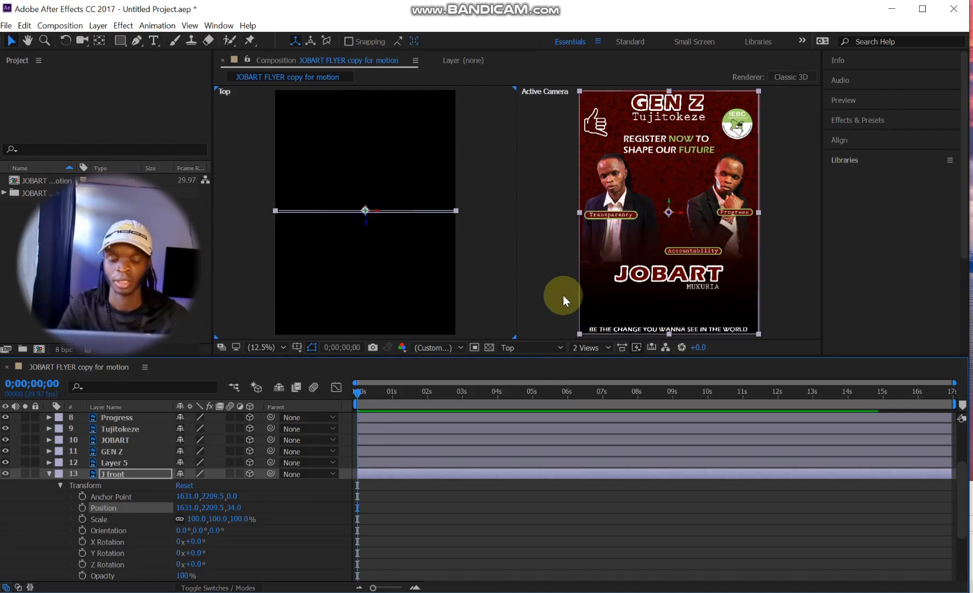
- Switch the Top view to Custom View 1 and reset the J front layer's transform
{"action": "left_click", "coordinate": [555, 348]}
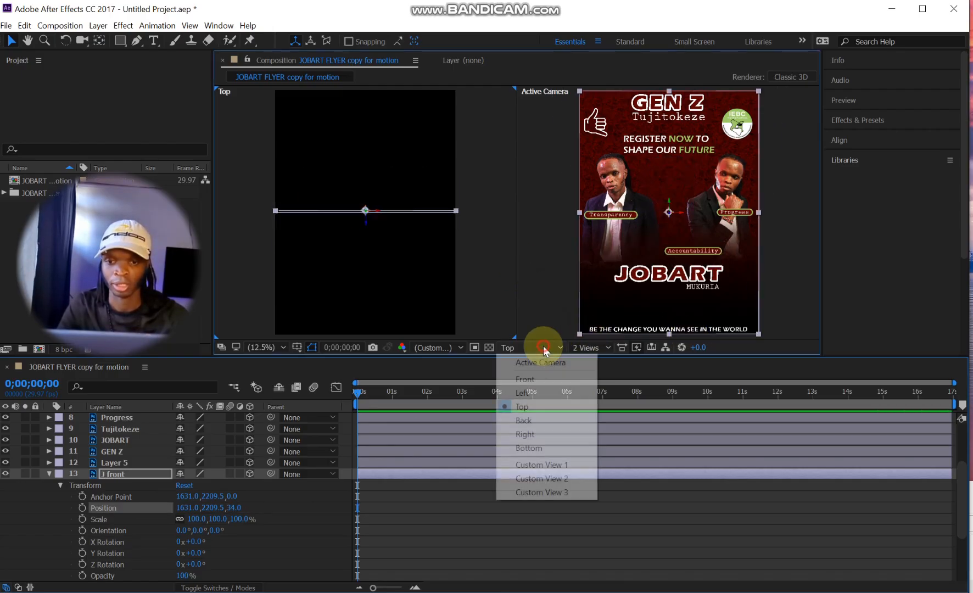
{"action": "left_click", "coordinate": [536, 462]}
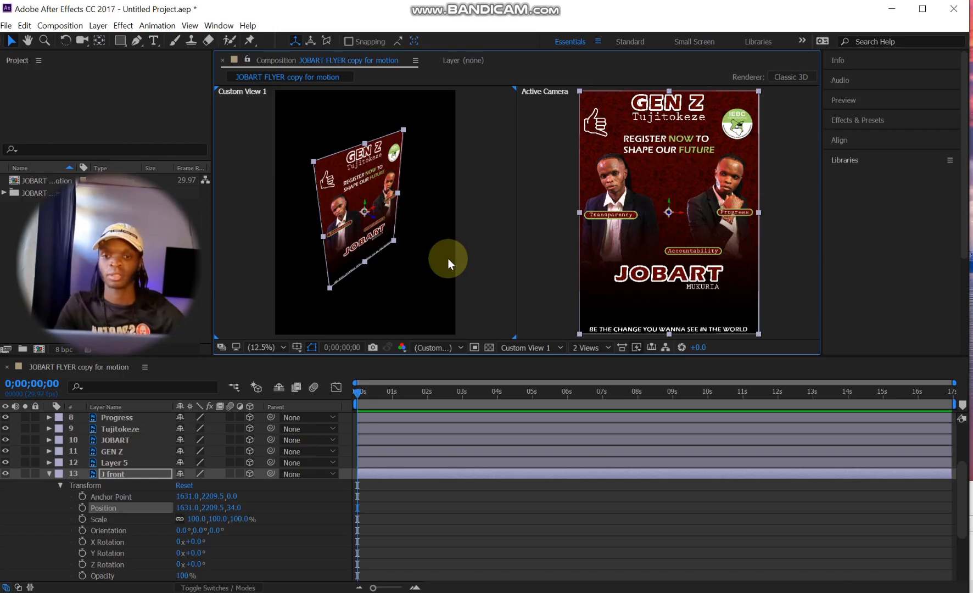
{"action": "left_click", "coordinate": [184, 486]}
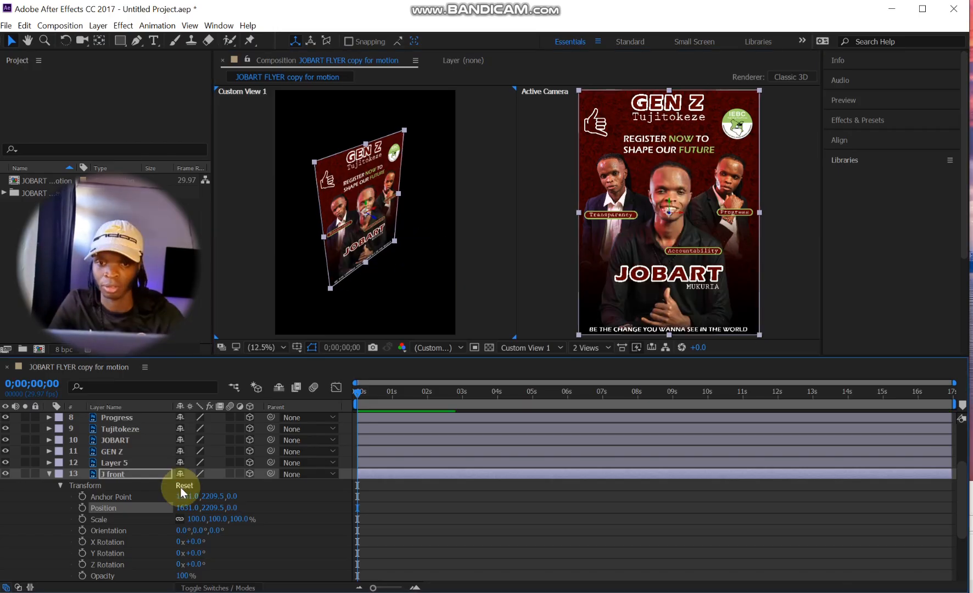
- Move the J front layer forward in depth by setting its Z position to -797
{"action": "left_click", "coordinate": [49, 474]}
{"action": "left_click", "coordinate": [49, 508]}
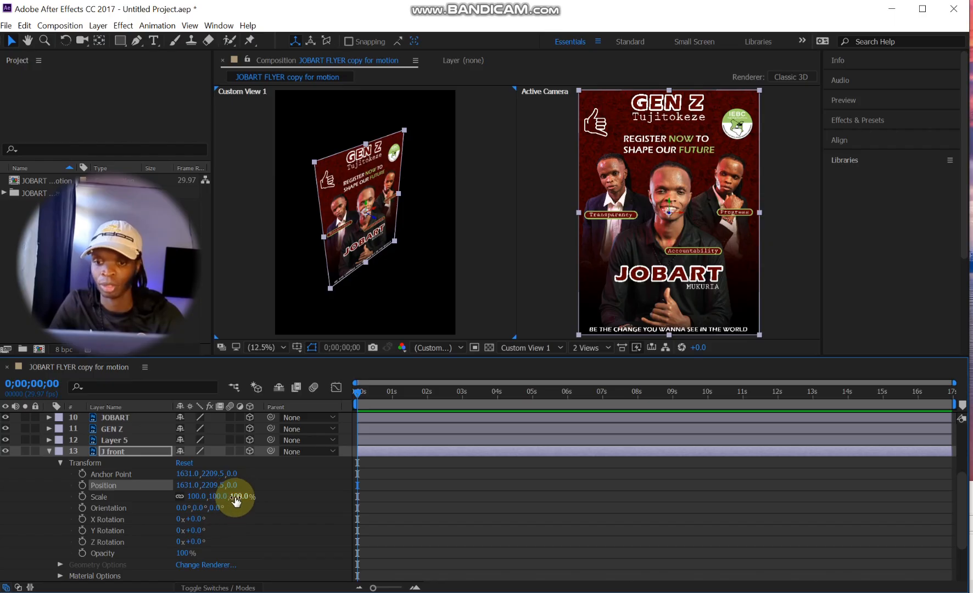
{"action": "left_click_drag", "start_coordinate": [231, 486], "coordinate": [2, 499]}
{"action": "left_click_drag", "start_coordinate": [235, 485], "coordinate": [25, 480]}
{"action": "left_click_drag", "start_coordinate": [244, 485], "coordinate": [22, 467]}
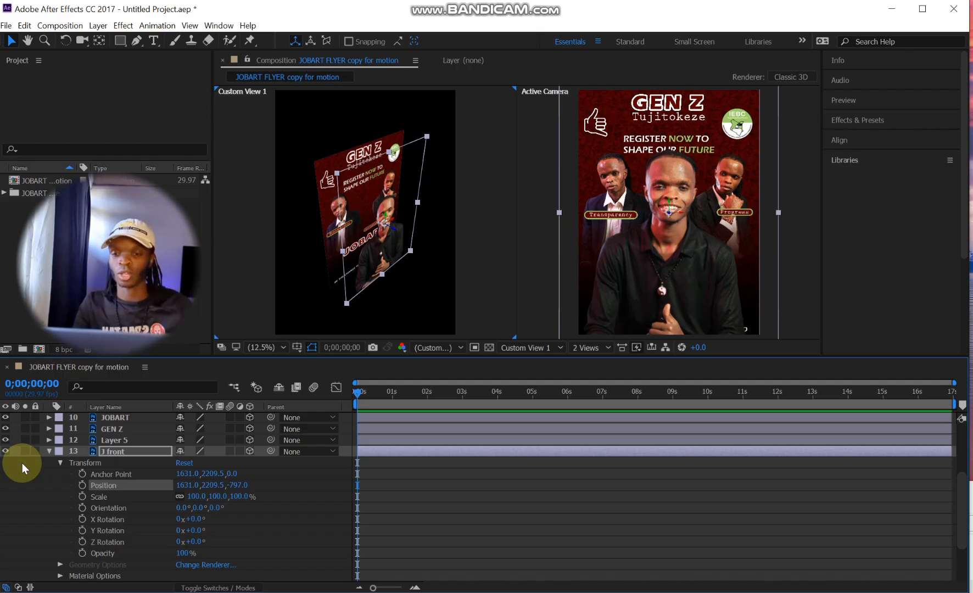
- Collapse the J front layer and hide the layers from IEBC to GEN Z, plus Layer 1 and Background
{"action": "left_click", "coordinate": [48, 452]}
{"action": "scroll", "coordinate": [11, 451], "scroll_direction": "up", "scroll_amount": 2}
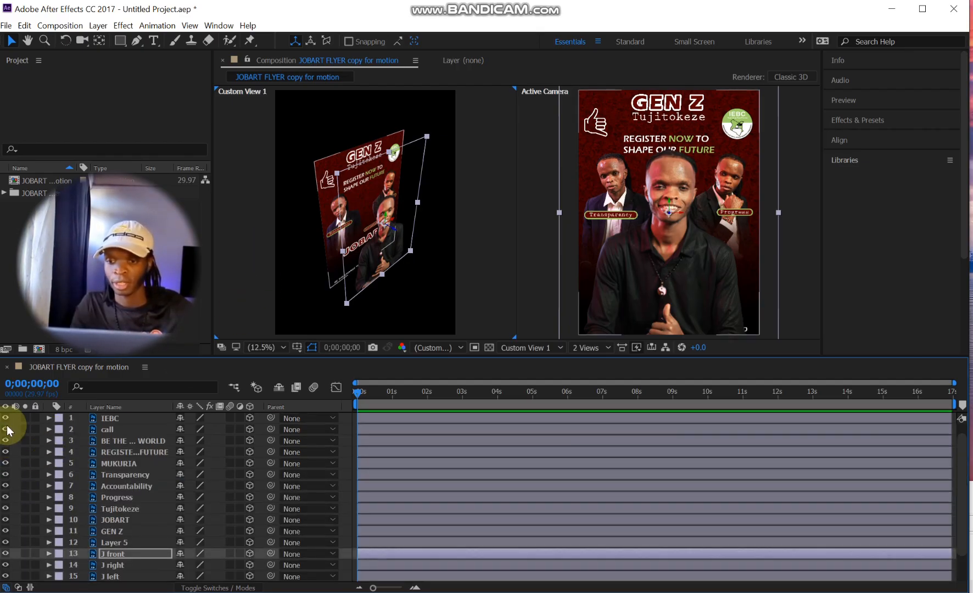
{"action": "scroll", "coordinate": [17, 533], "scroll_direction": "down", "scroll_amount": 2}
{"action": "scroll", "coordinate": [9, 534], "scroll_direction": "up", "scroll_amount": 2}
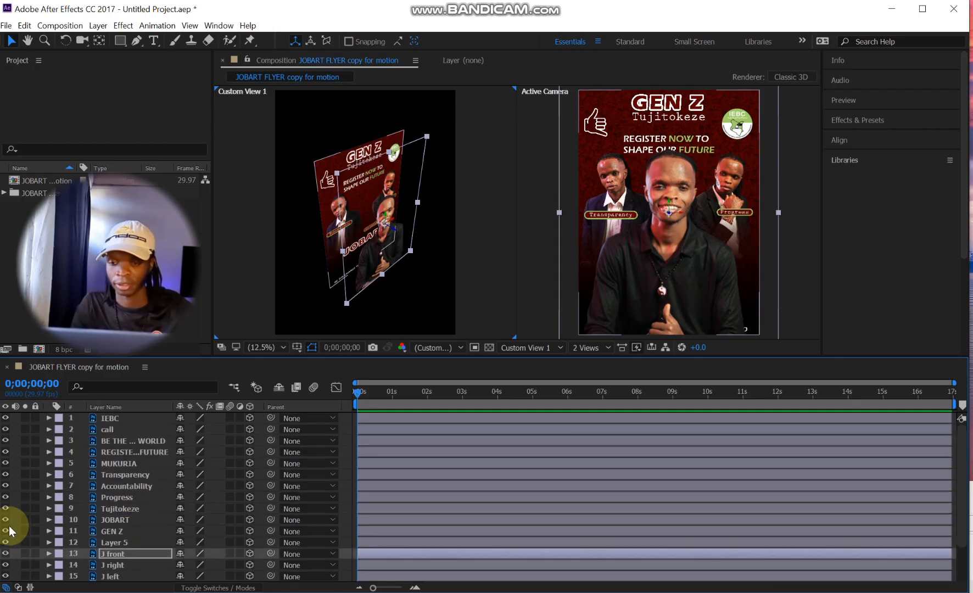
{"action": "left_click", "coordinate": [9, 532]}
{"action": "left_click_drag", "start_coordinate": [5, 418], "coordinate": [2, 538]}
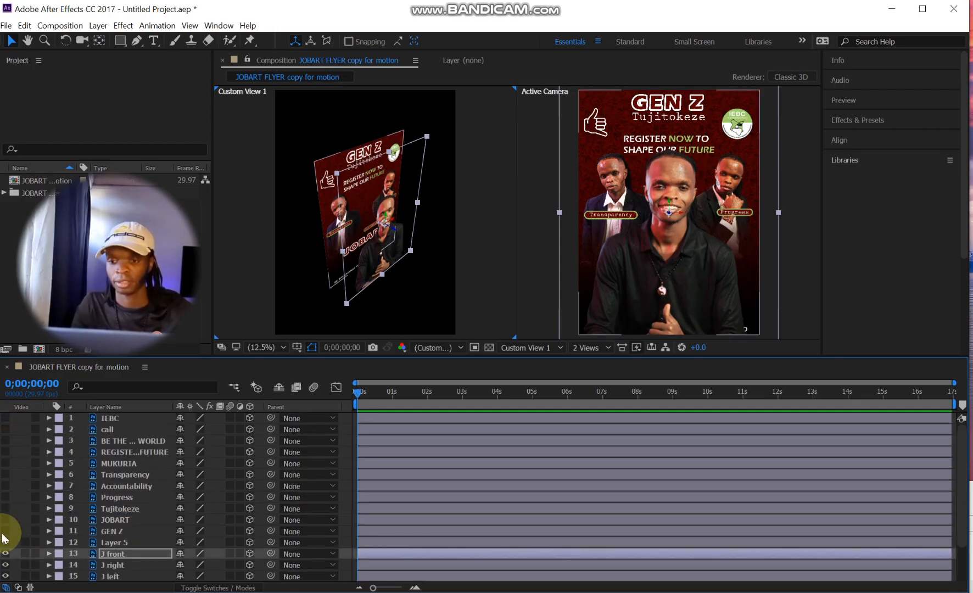
{"action": "scroll", "coordinate": [6, 527], "scroll_direction": "down", "scroll_amount": 2}
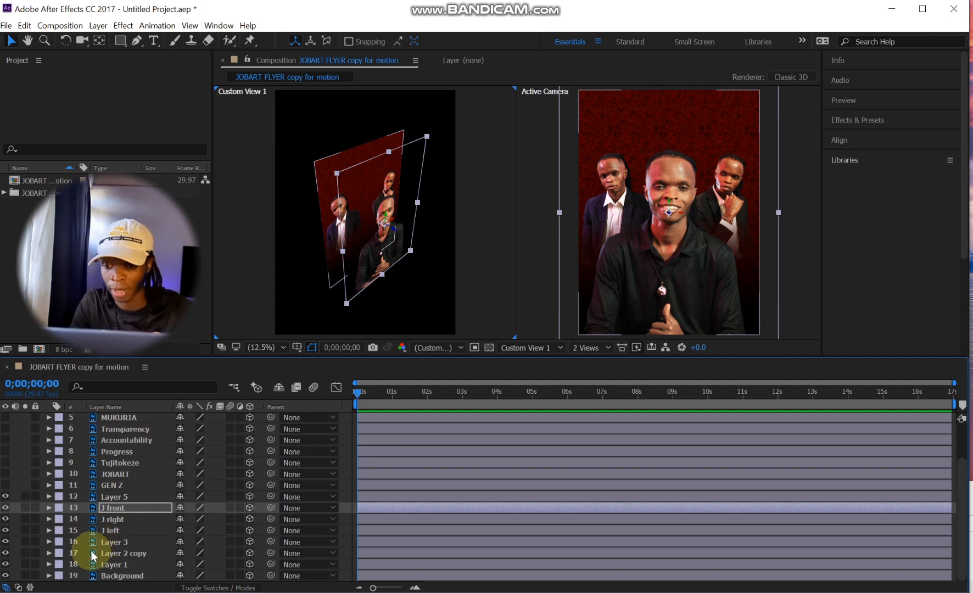
{"action": "left_click", "coordinate": [6, 564]}
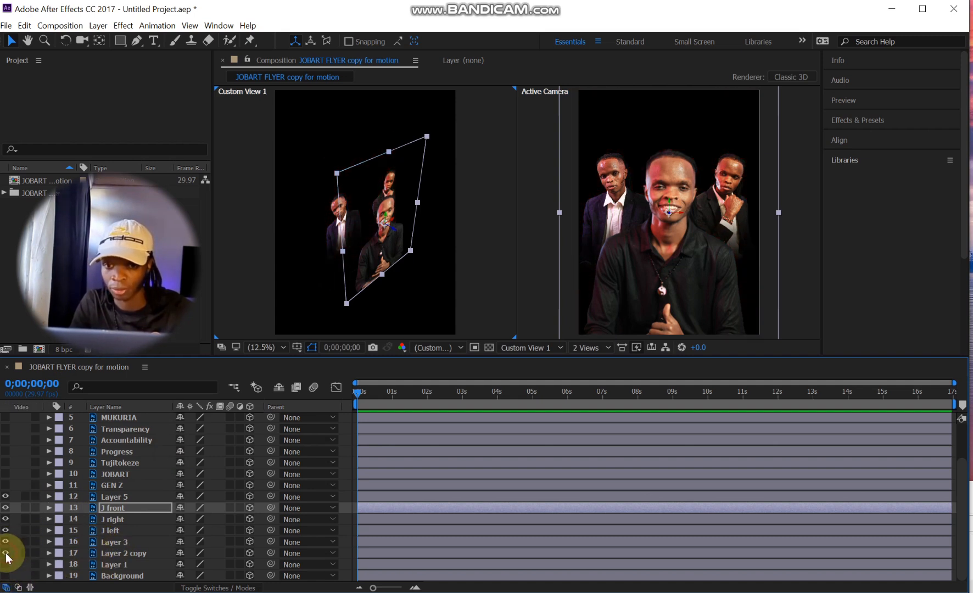
- Rename the Layer 2 copy layer as Burgundy BG
{"action": "left_click", "coordinate": [65, 552]}
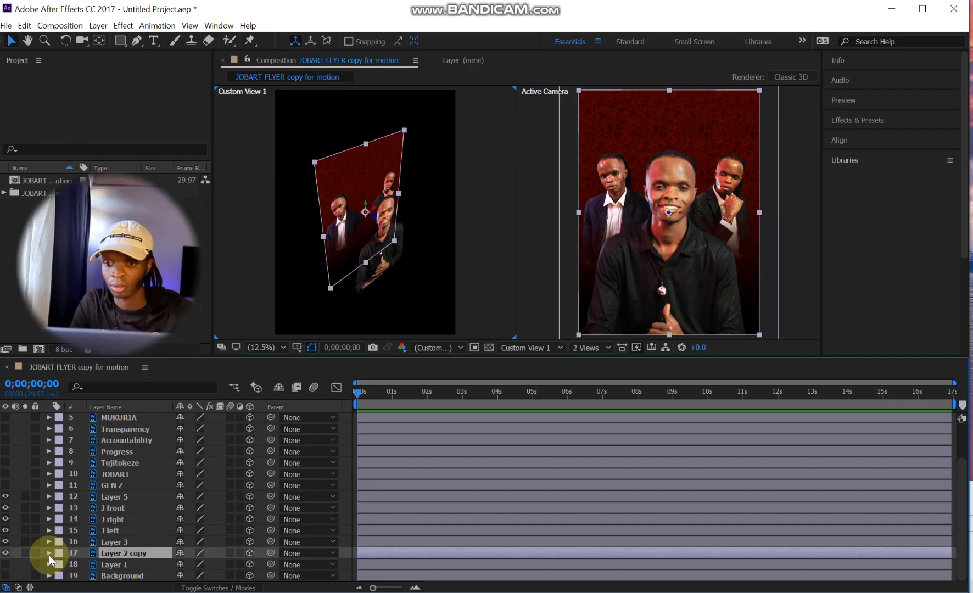
{"action": "left_click", "coordinate": [114, 556]}
{"action": "right_click", "coordinate": [115, 558]}
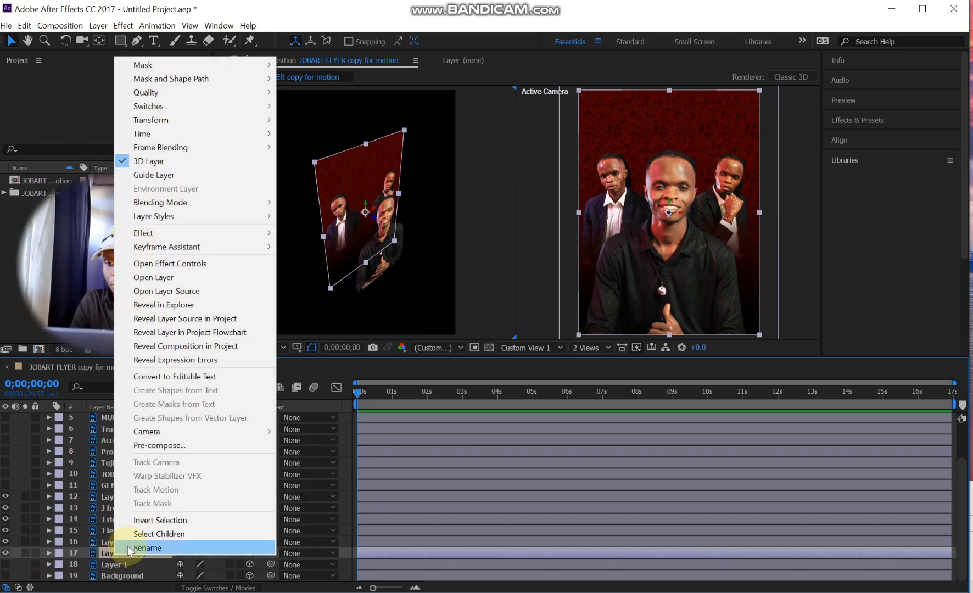
{"action": "left_click", "coordinate": [118, 549]}
{"action": "type", "text": "Red"}
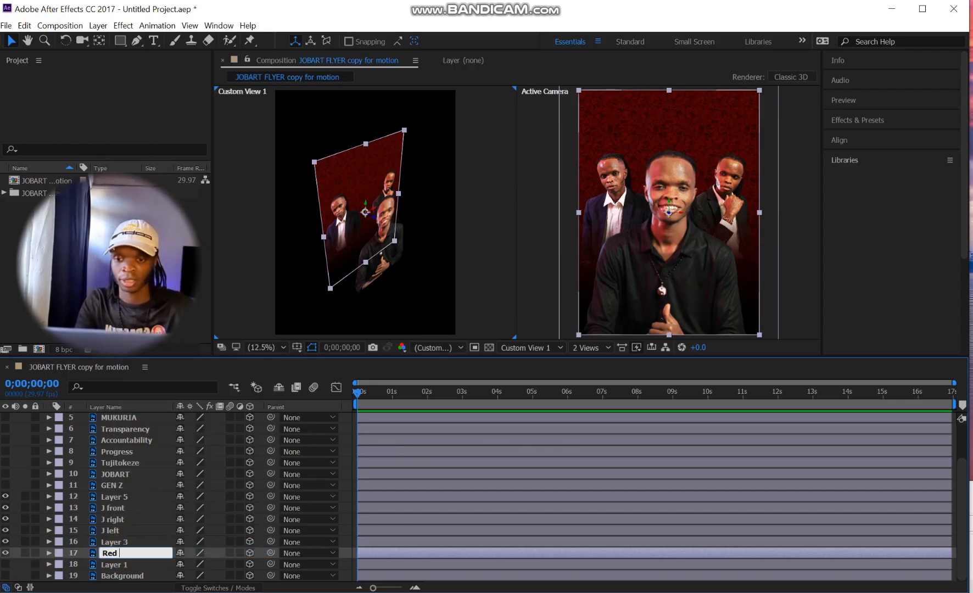
{"action": "key", "text": "BackSpace"}
{"action": "key", "text": "BackSpace"}
{"action": "type", "text": "Bru"}
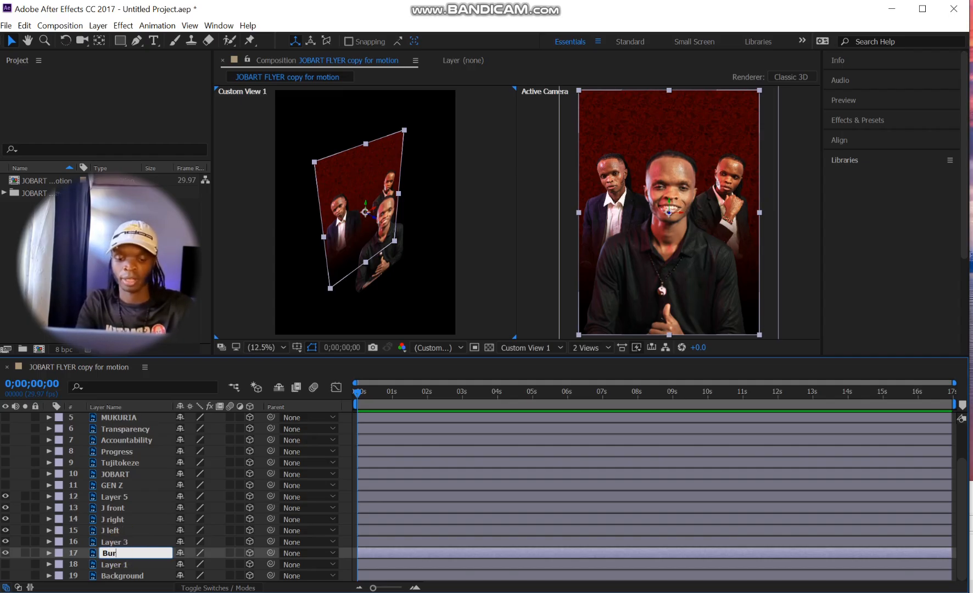
{"action": "type", "text": "gundy"}
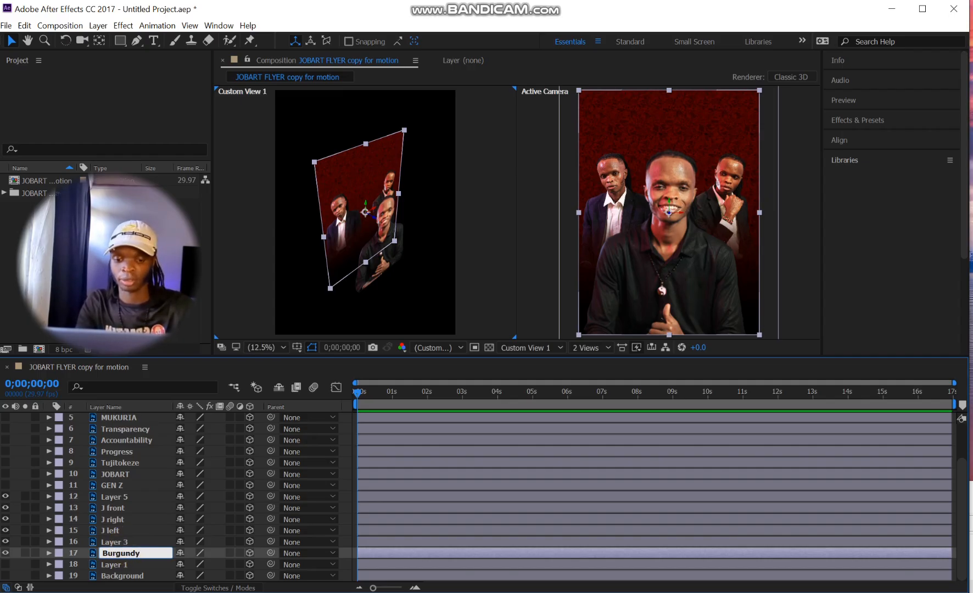
{"action": "type", "text": " BG"}
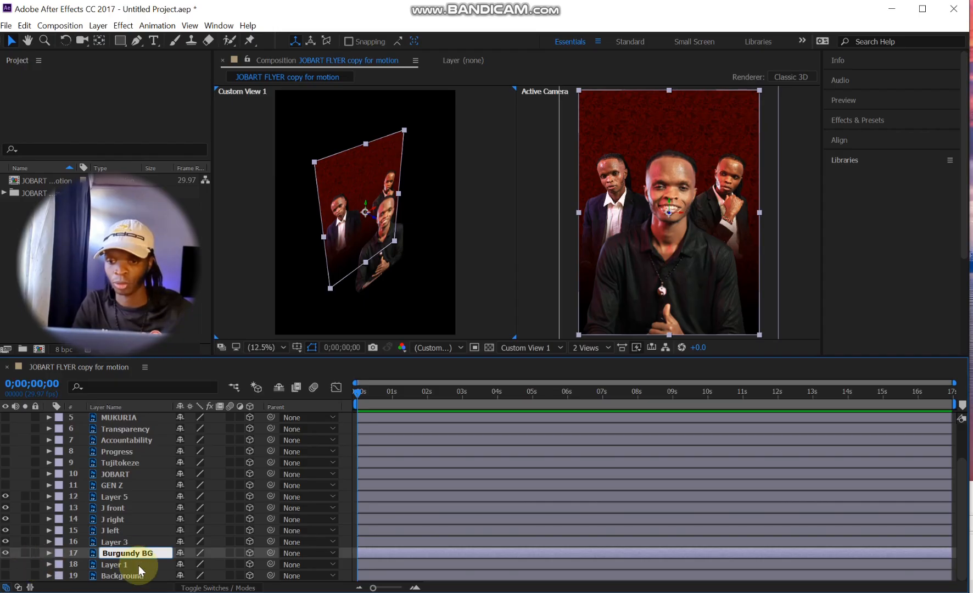
{"action": "key", "text": "Return"}
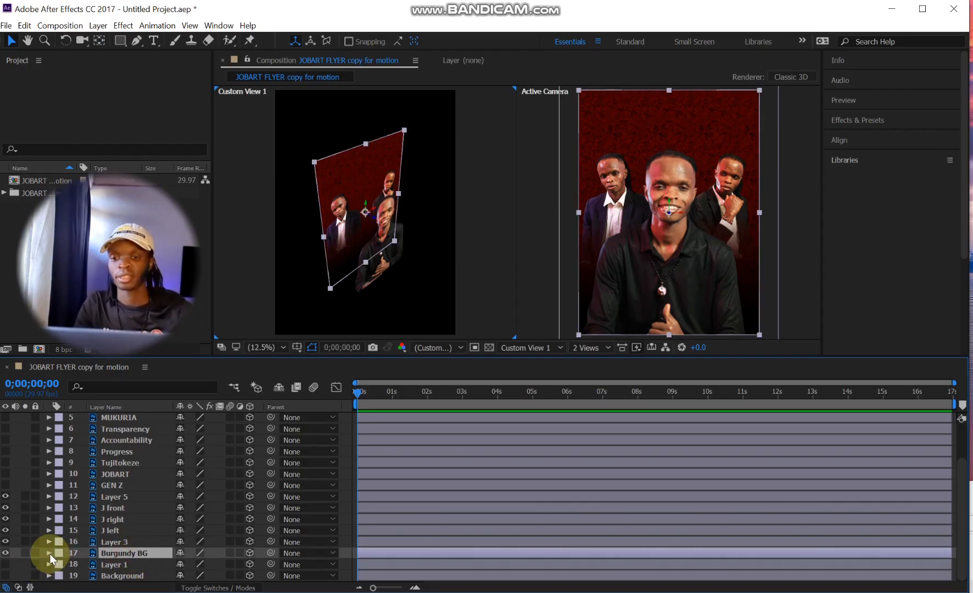
- Expand the Burgundy BG layer's Transform properties
{"action": "left_click", "coordinate": [49, 553]}
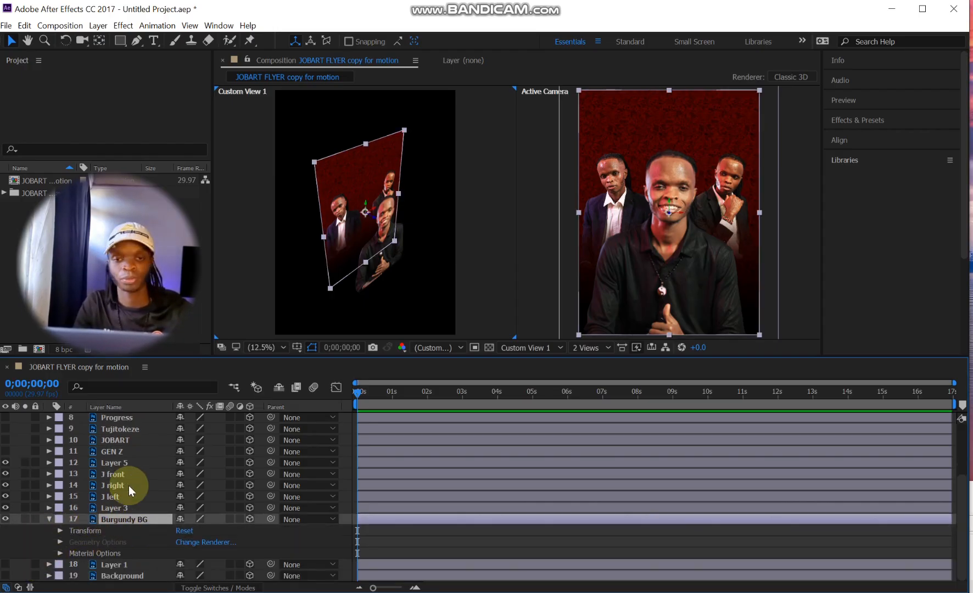
{"action": "left_click", "coordinate": [49, 519]}
{"action": "left_click", "coordinate": [49, 519]}
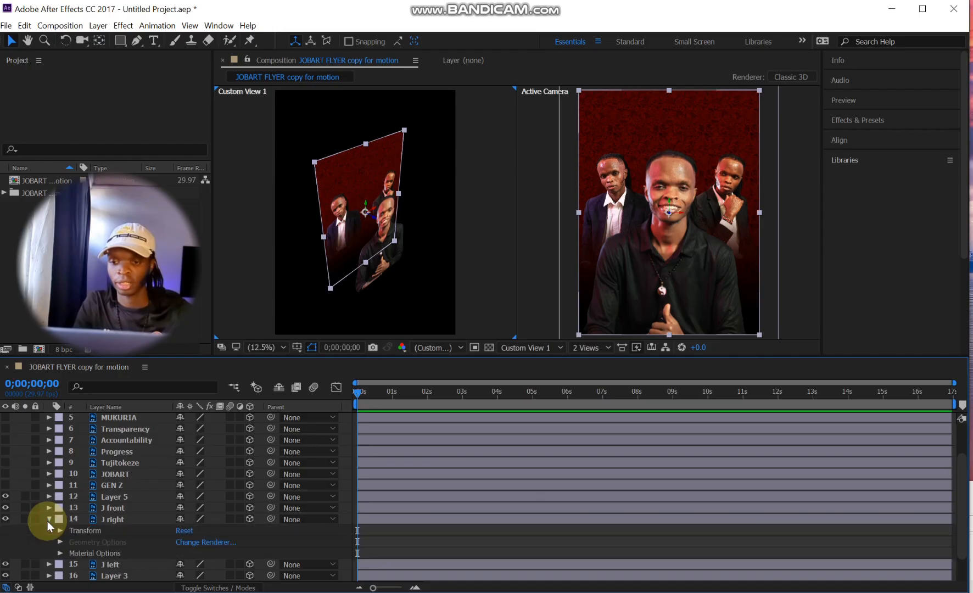
{"action": "left_click", "coordinate": [49, 519]}
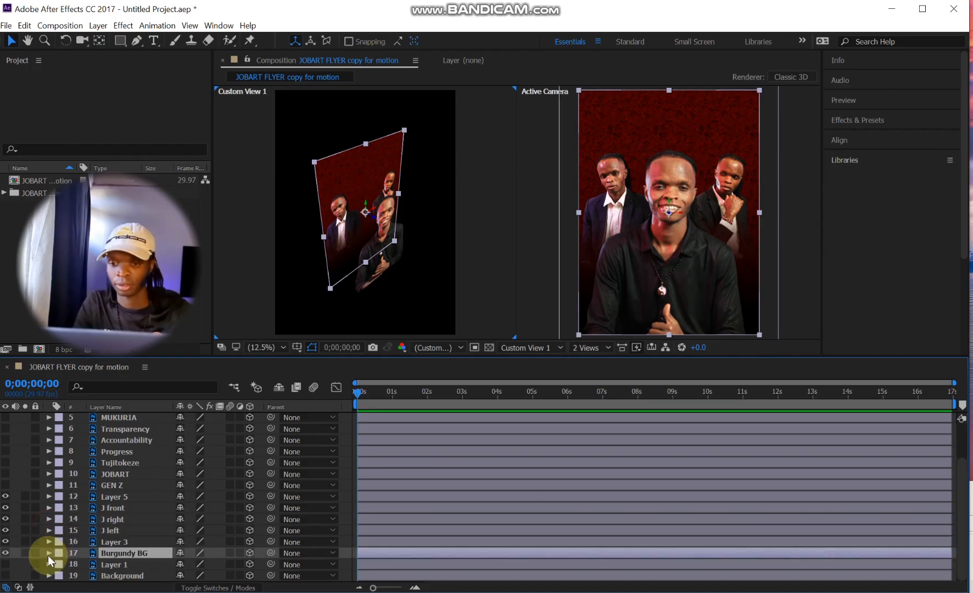
{"action": "left_click", "coordinate": [48, 553]}
{"action": "scroll", "coordinate": [93, 554], "scroll_direction": "down", "scroll_amount": 3}
{"action": "left_click", "coordinate": [60, 532]}
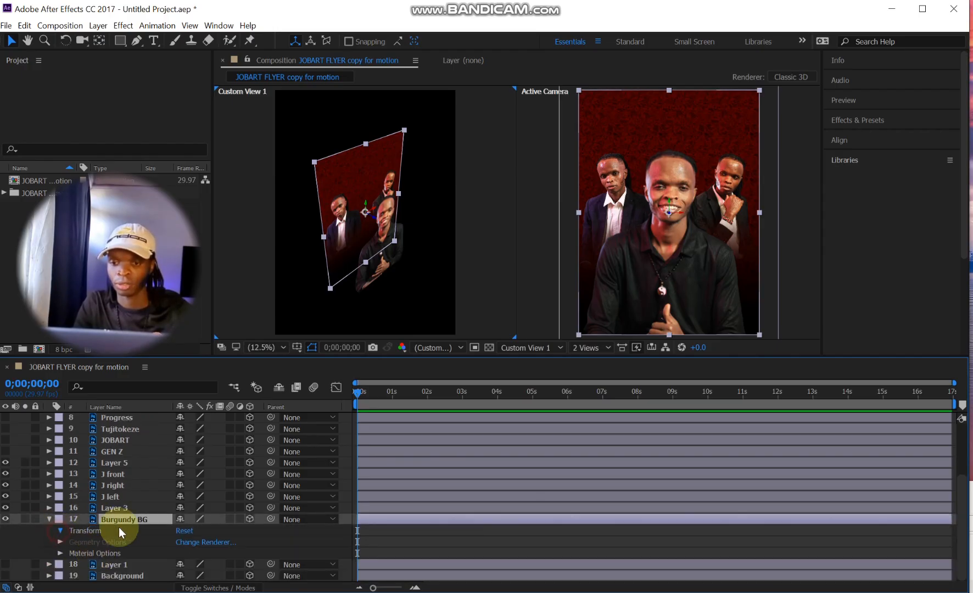
{"action": "scroll", "coordinate": [178, 526], "scroll_direction": "down", "scroll_amount": 4}
{"action": "scroll", "coordinate": [276, 458], "scroll_direction": "down", "scroll_amount": 3}
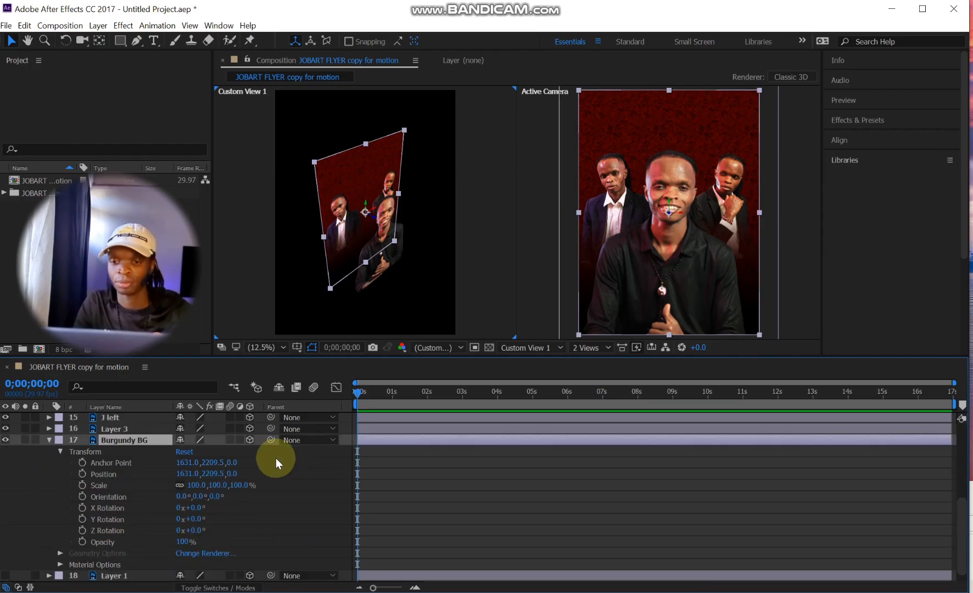
- Turn 3D off for the Burgundy BG layer and back on to compare its position values
{"action": "left_click", "coordinate": [249, 439]}
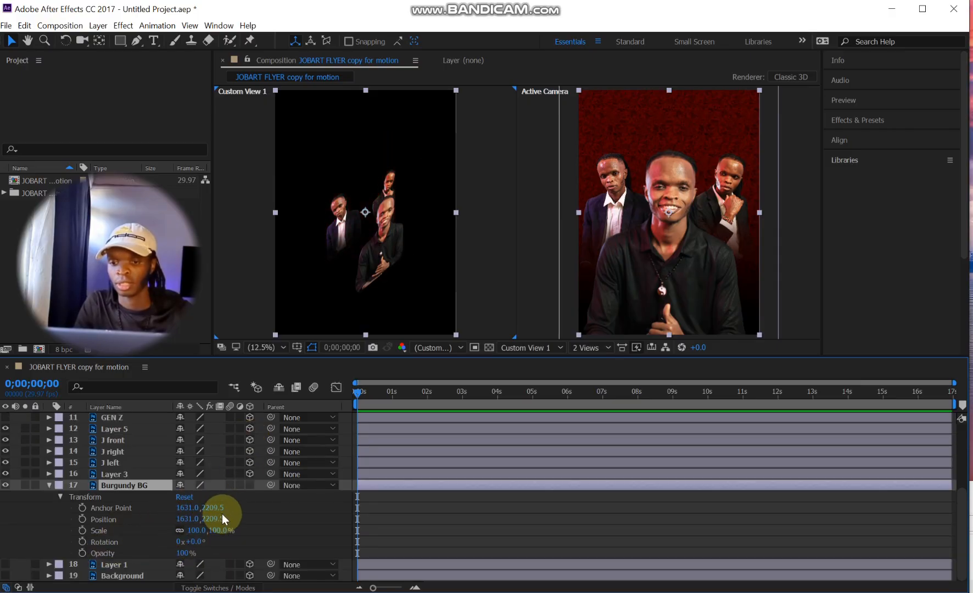
{"action": "left_click", "coordinate": [250, 485]}
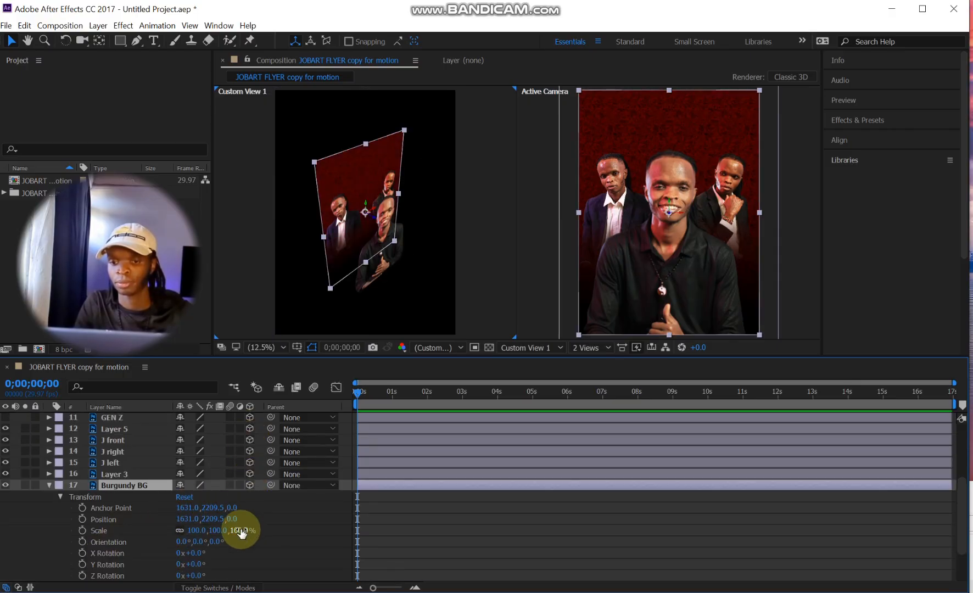
- Push the Burgundy BG layer back in depth by setting its Z position to 2000
{"action": "scroll", "coordinate": [227, 494], "scroll_direction": "down", "scroll_amount": 3}
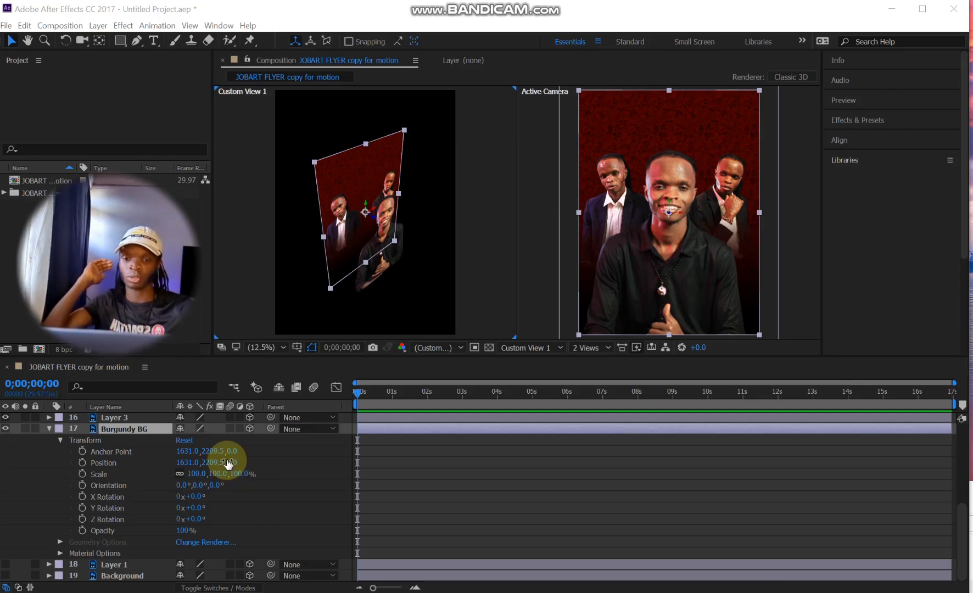
{"action": "left_click_drag", "start_coordinate": [374, 469], "coordinate": [961, 497]}
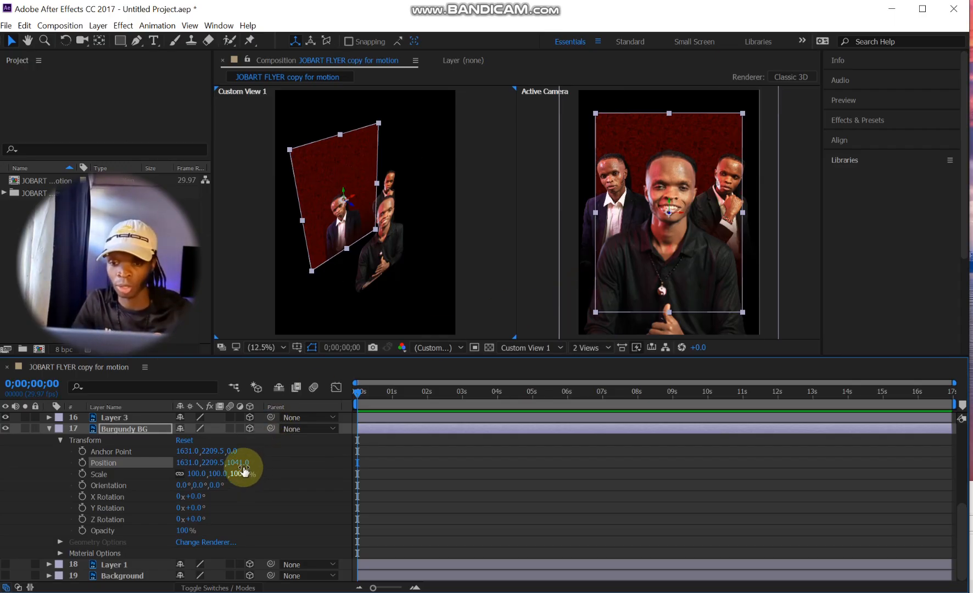
{"action": "left_click_drag", "start_coordinate": [234, 462], "coordinate": [363, 467]}
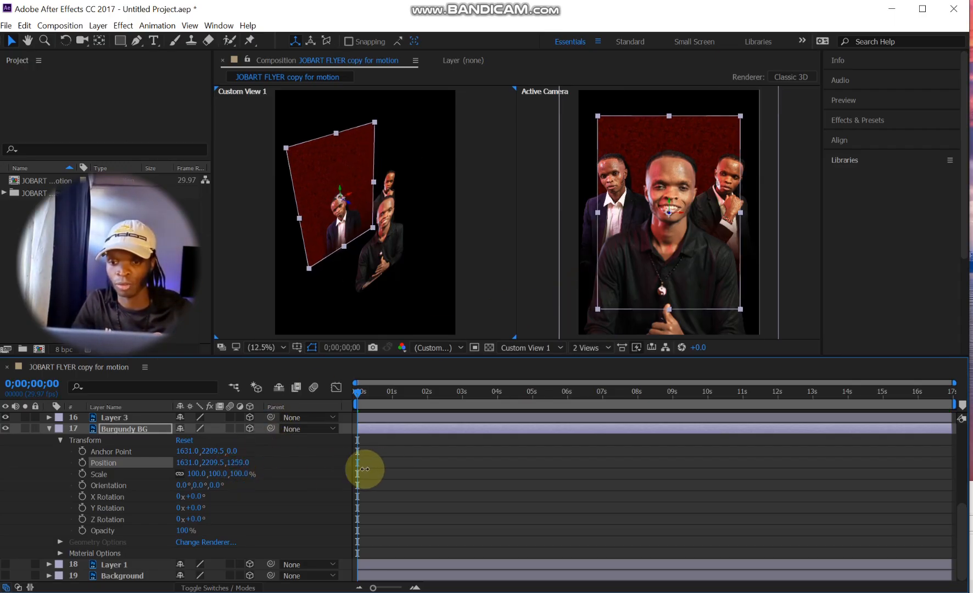
{"action": "left_click", "coordinate": [240, 463]}
{"action": "type", "text": "200"}
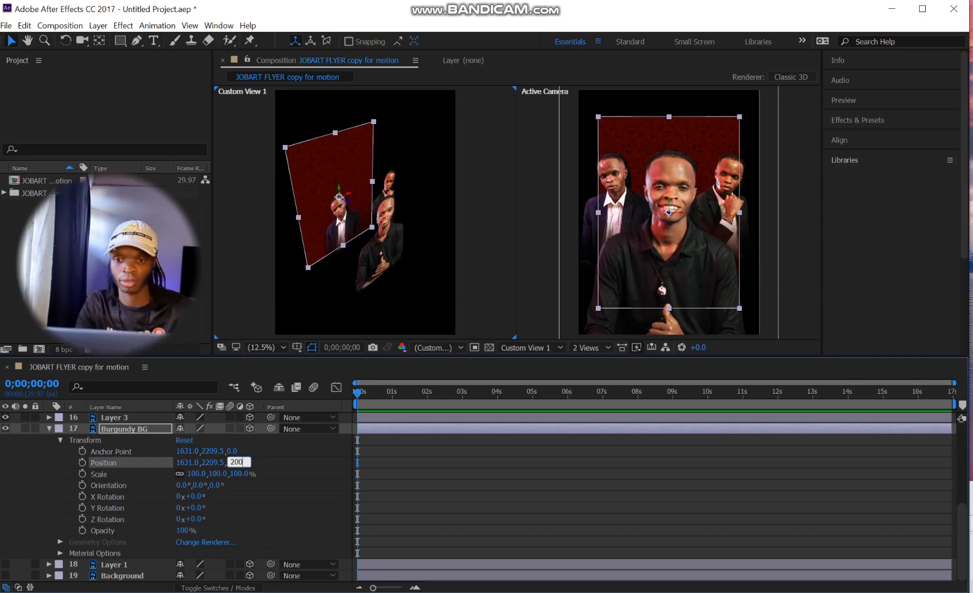
{"action": "type", "text": "0"}
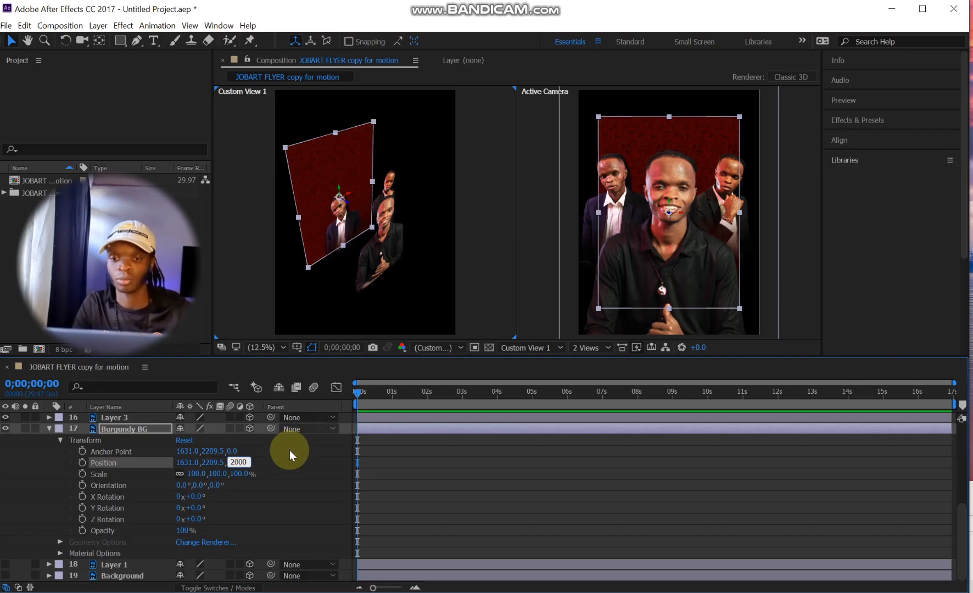
{"action": "left_click", "coordinate": [274, 460]}
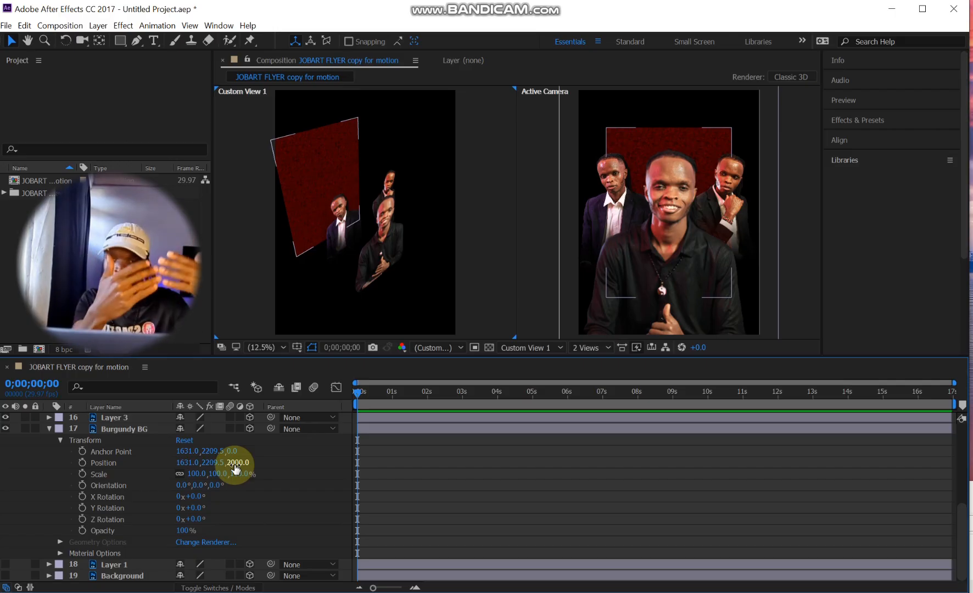
- Scale the Burgundy BG layer up to 147% so it fills the camera frame, and collapse its properties
{"action": "left_click", "coordinate": [344, 312]}
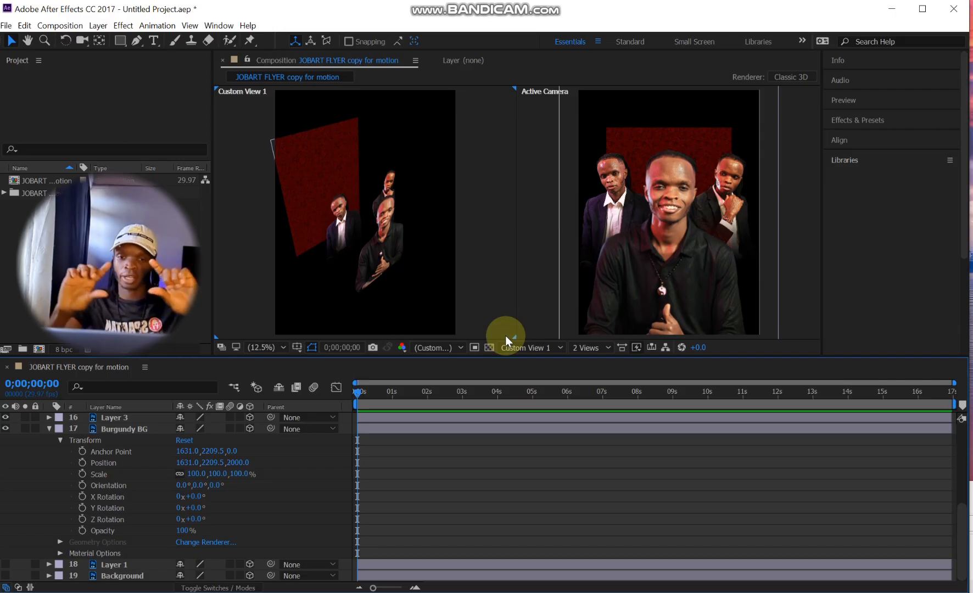
{"action": "left_click", "coordinate": [261, 465]}
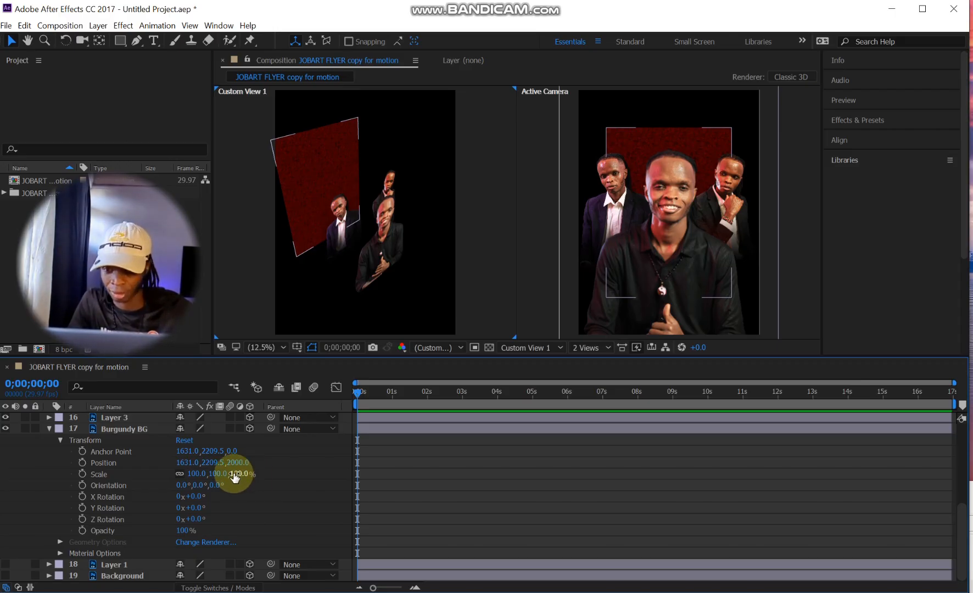
{"action": "left_click_drag", "start_coordinate": [232, 473], "coordinate": [264, 472]}
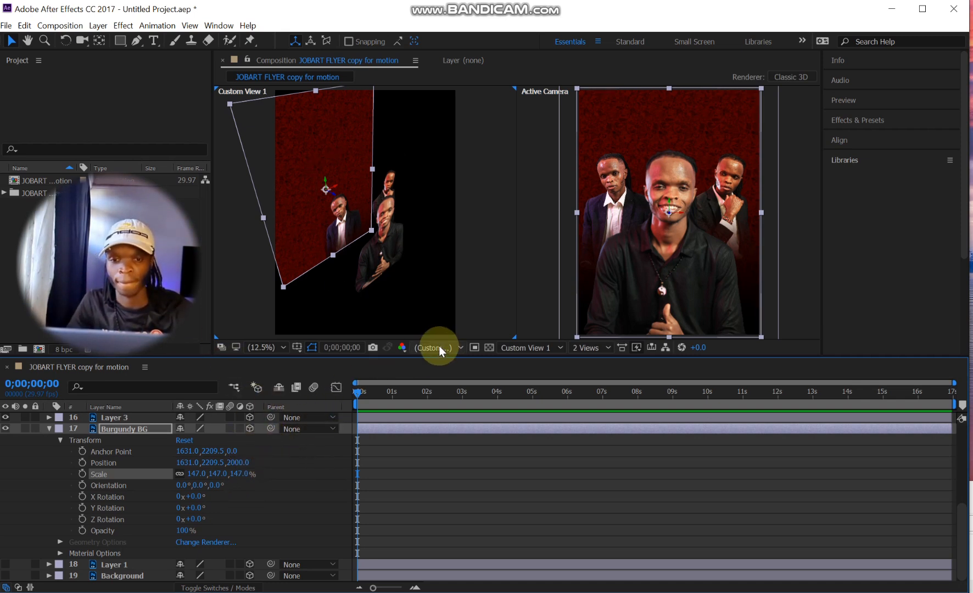
{"action": "left_click", "coordinate": [49, 429]}
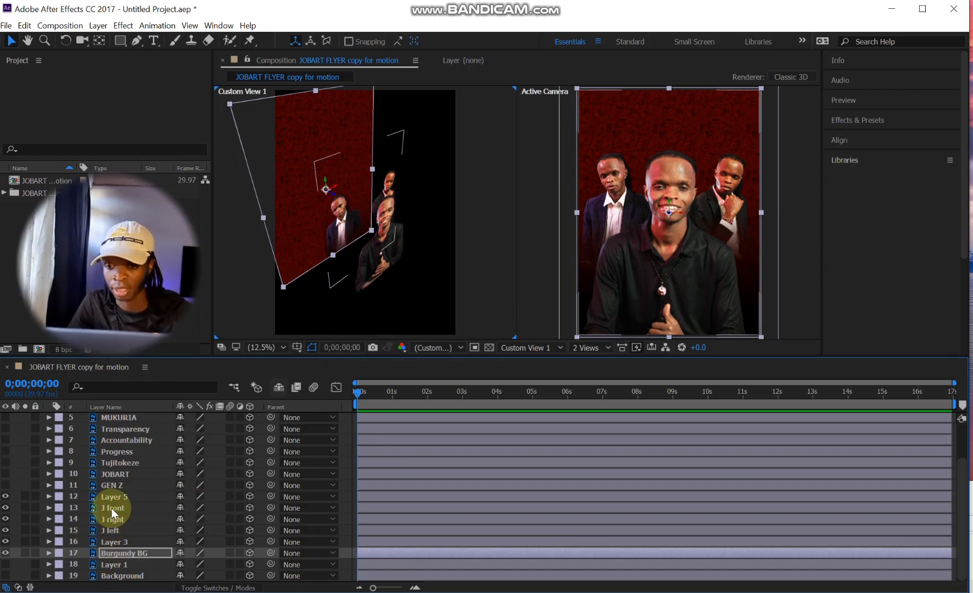
- Expand the J front layer's properties and reset its Z position to 0
{"action": "left_click", "coordinate": [49, 507]}
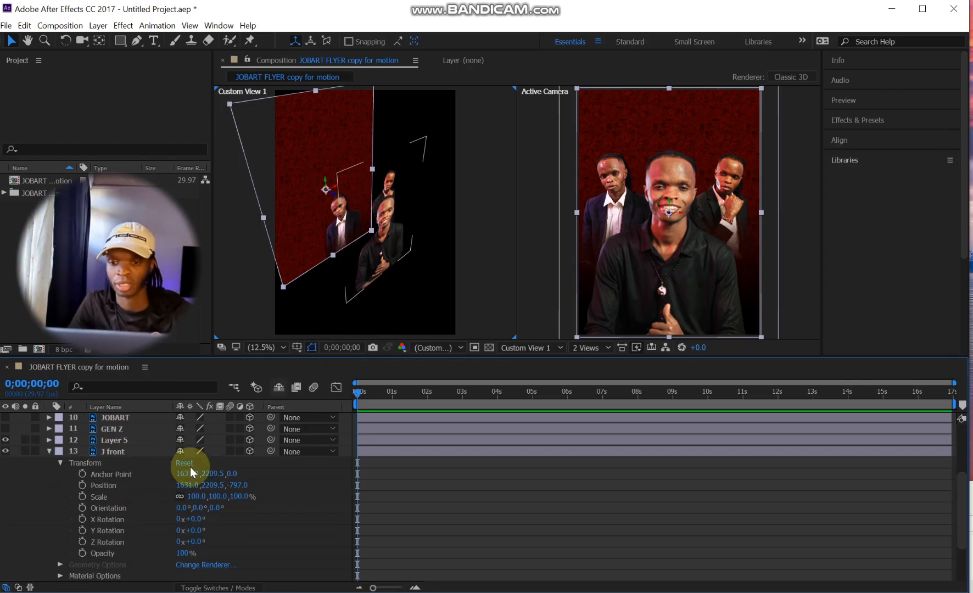
{"action": "left_click_drag", "start_coordinate": [242, 486], "coordinate": [76, 488]}
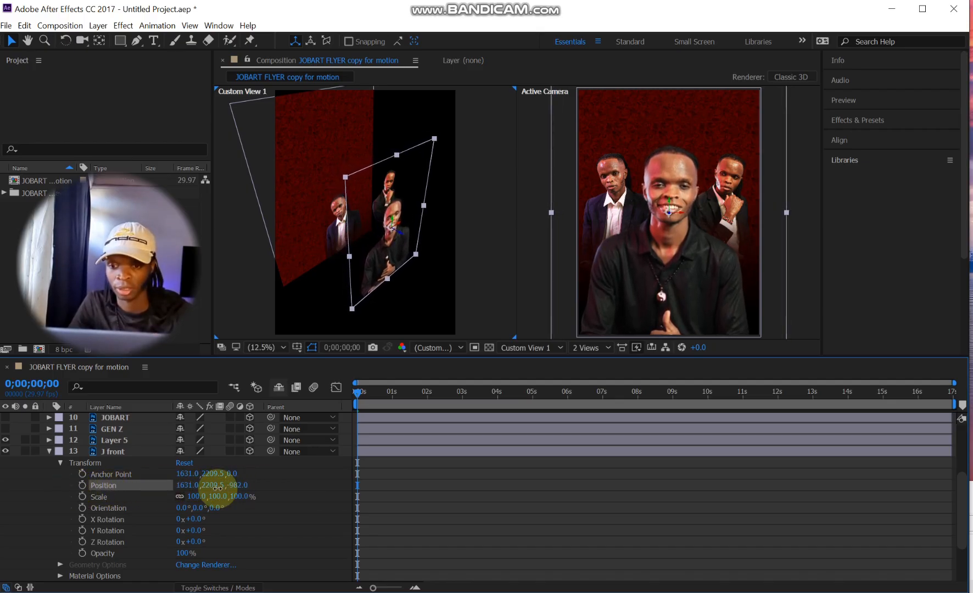
{"action": "left_click", "coordinate": [238, 485]}
{"action": "type", "text": "0"}
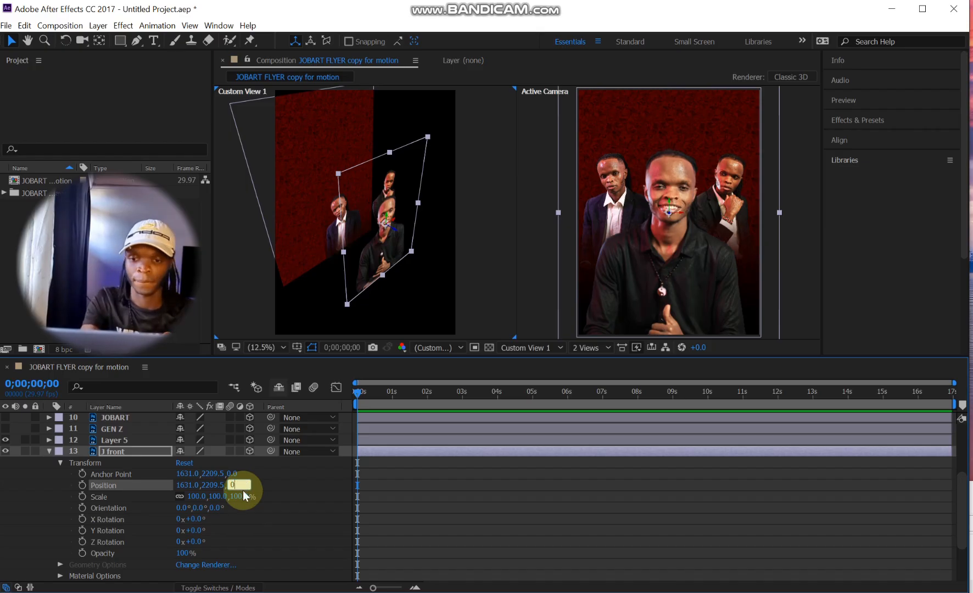
{"action": "key", "text": "Return"}
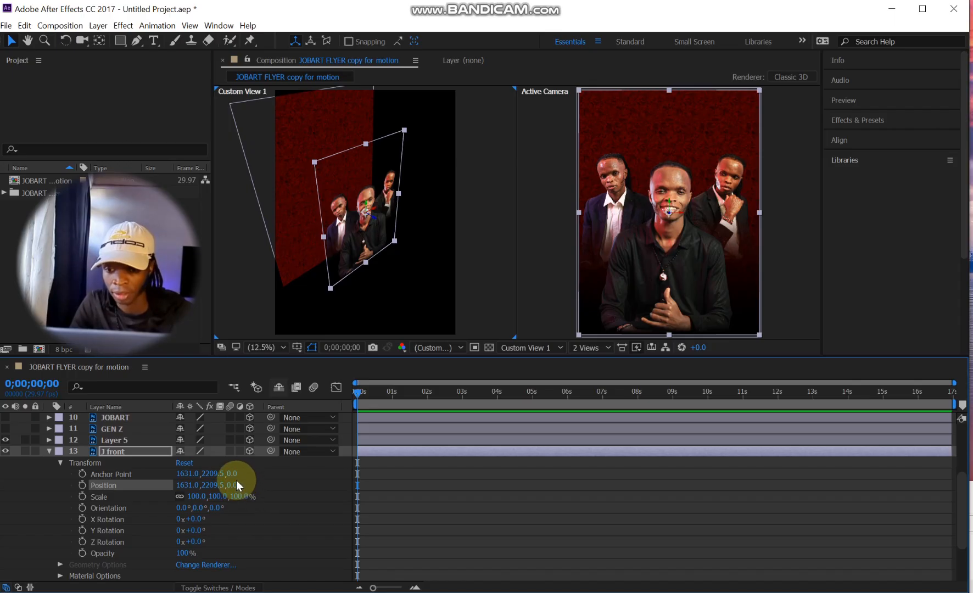
- Try a Z anchor point value of 500 on the J front layer and undo it
{"action": "left_click", "coordinate": [235, 473]}
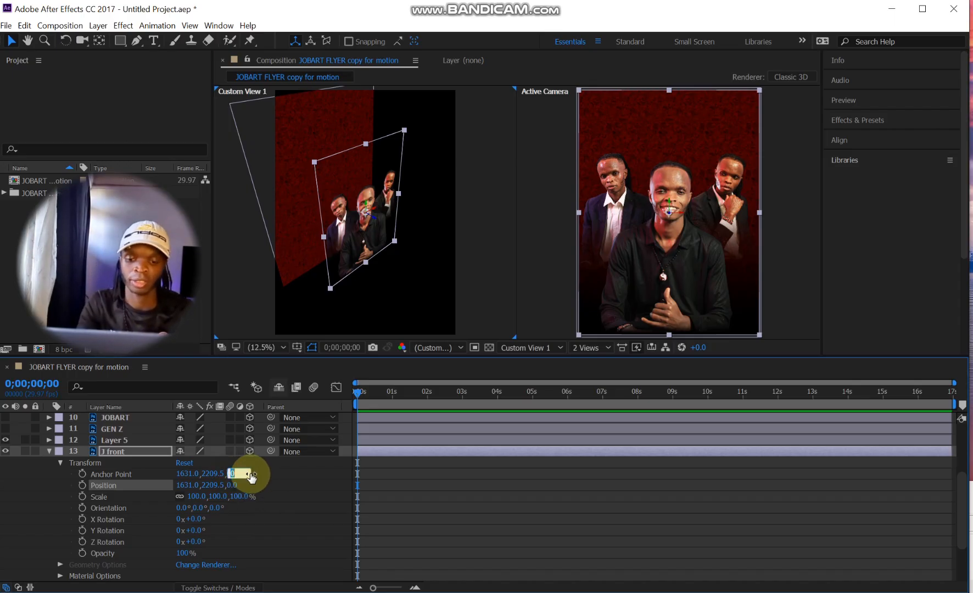
{"action": "type", "text": "500"}
{"action": "key", "text": "Return"}
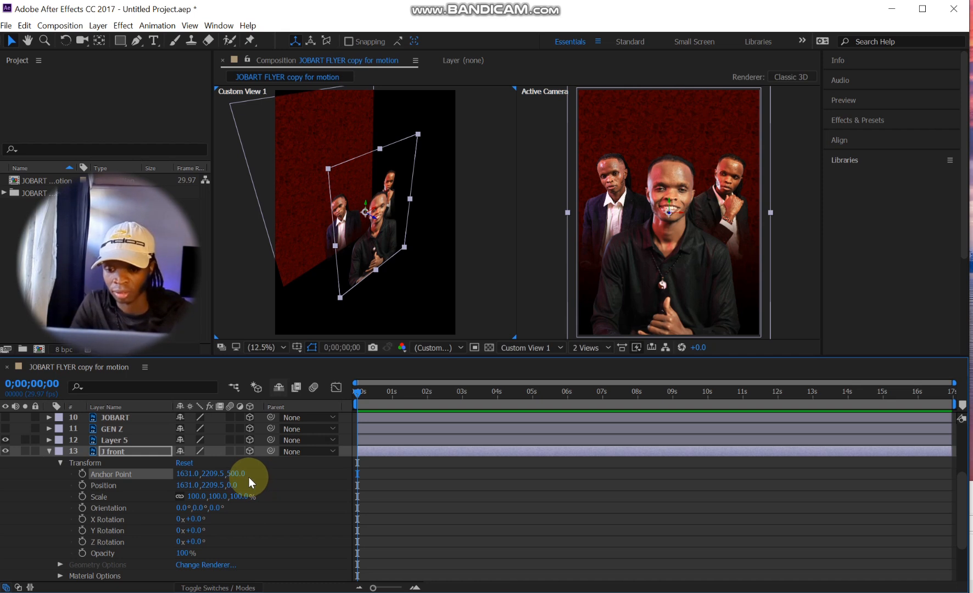
{"action": "key", "text": "ctrl+z"}
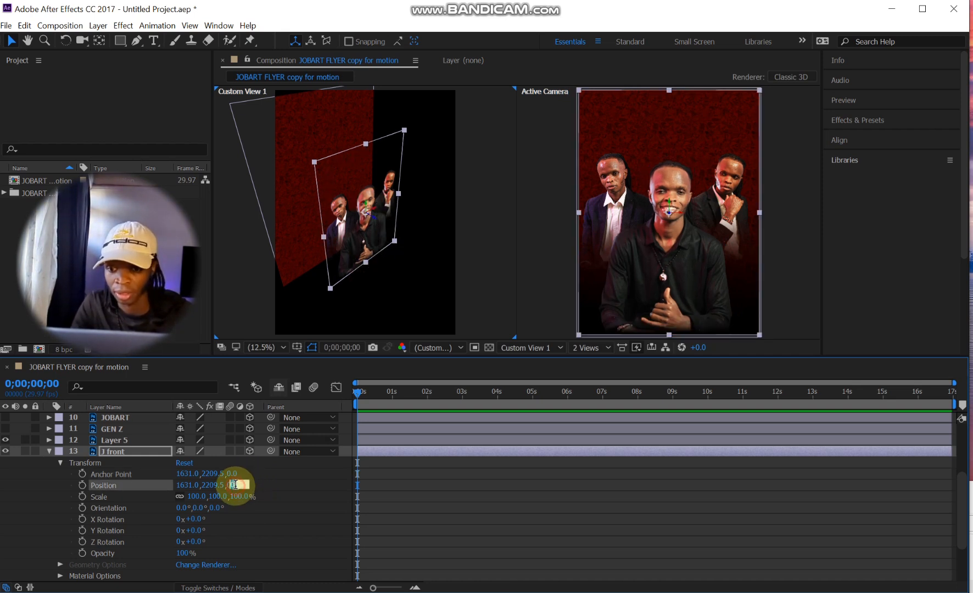
- Set the J front layer's Z position to 500 and scale the layer up to 116%
{"action": "type", "text": "0"}
{"action": "left_click", "coordinate": [253, 490]}
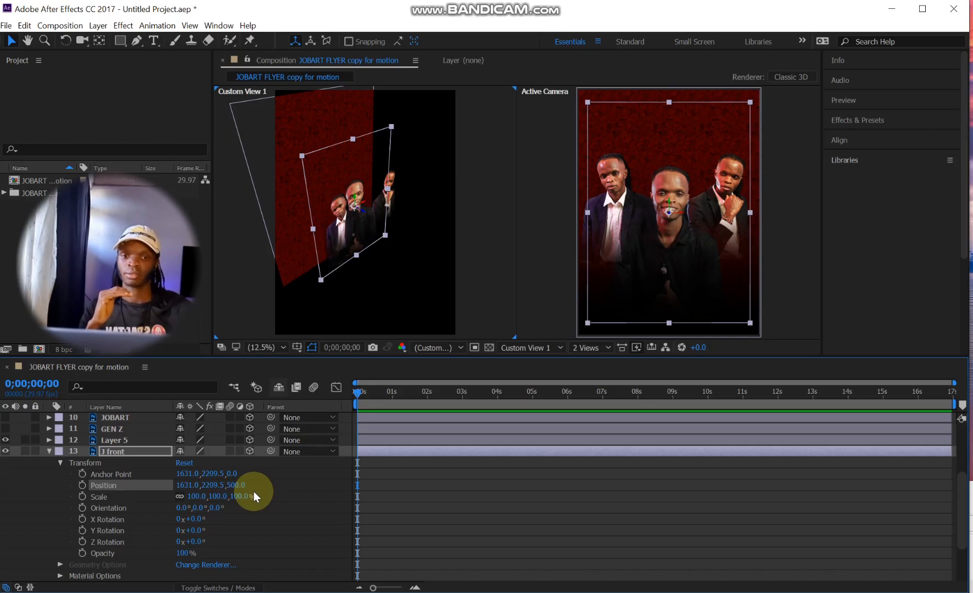
{"action": "left_click", "coordinate": [242, 496]}
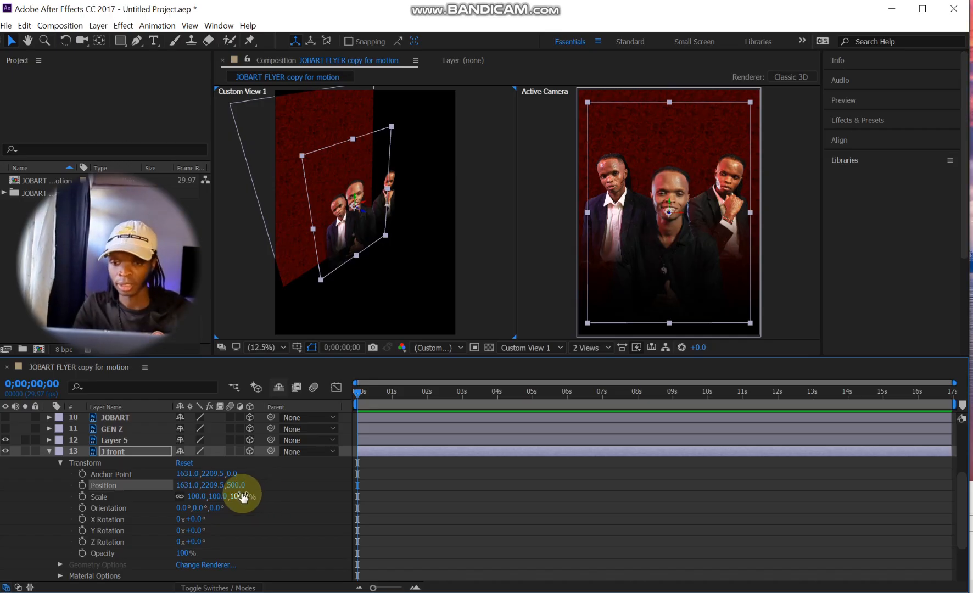
{"action": "left_click_drag", "start_coordinate": [242, 496], "coordinate": [253, 494]}
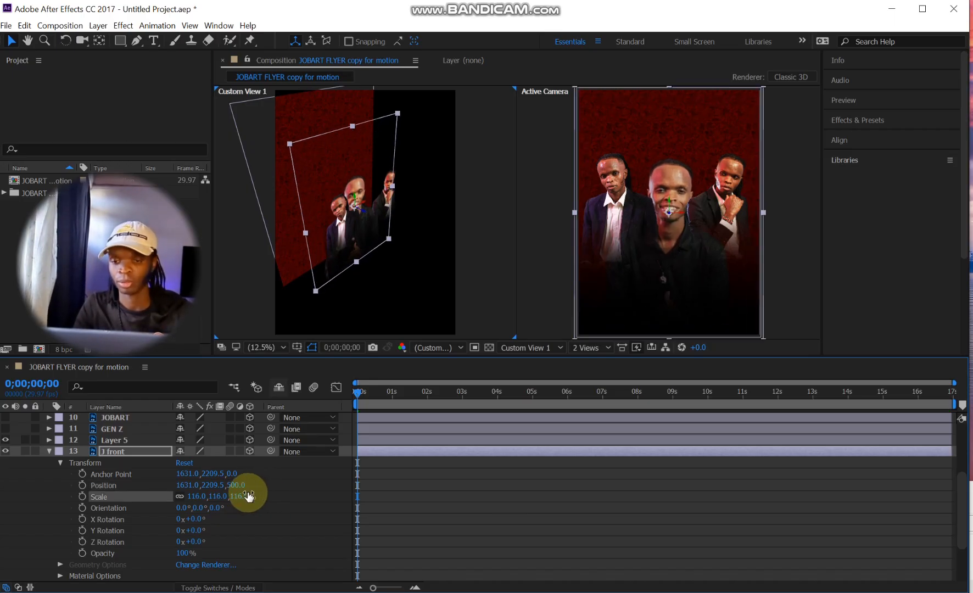
{"action": "left_click", "coordinate": [50, 451]}
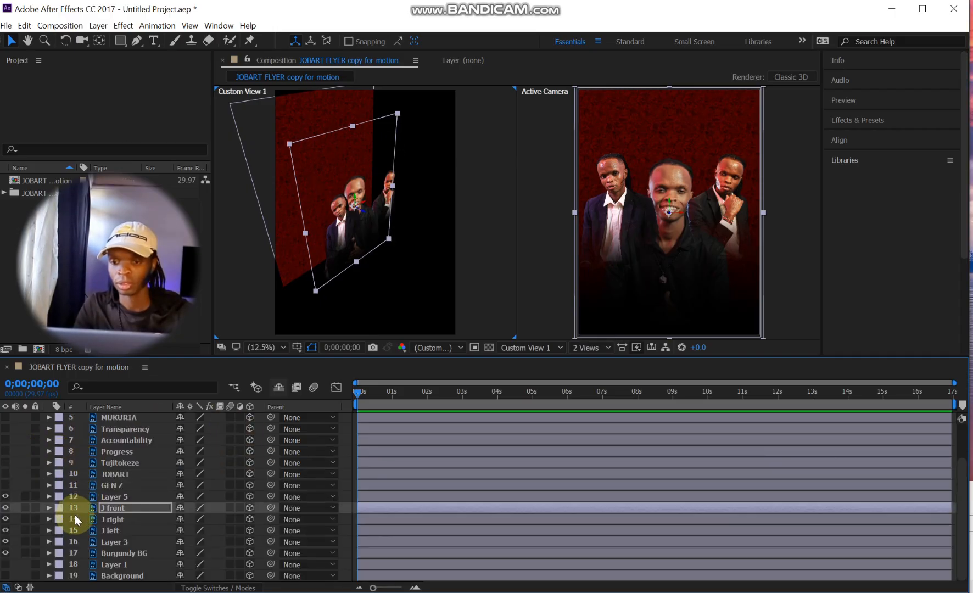
- Set the J right layer's Z position to 1000 and scale the layer up to 127%
{"action": "left_click", "coordinate": [114, 520]}
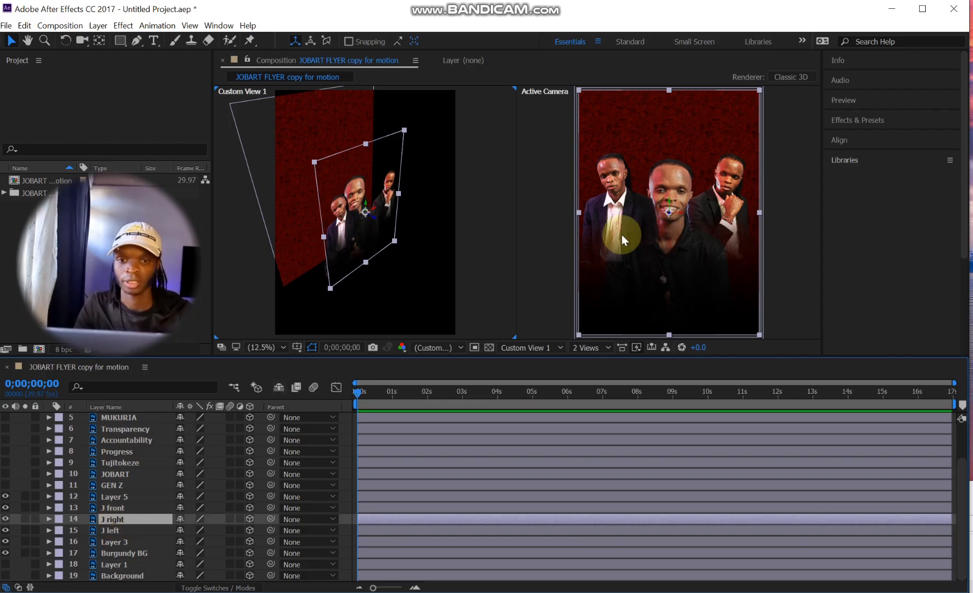
{"action": "left_click", "coordinate": [49, 519]}
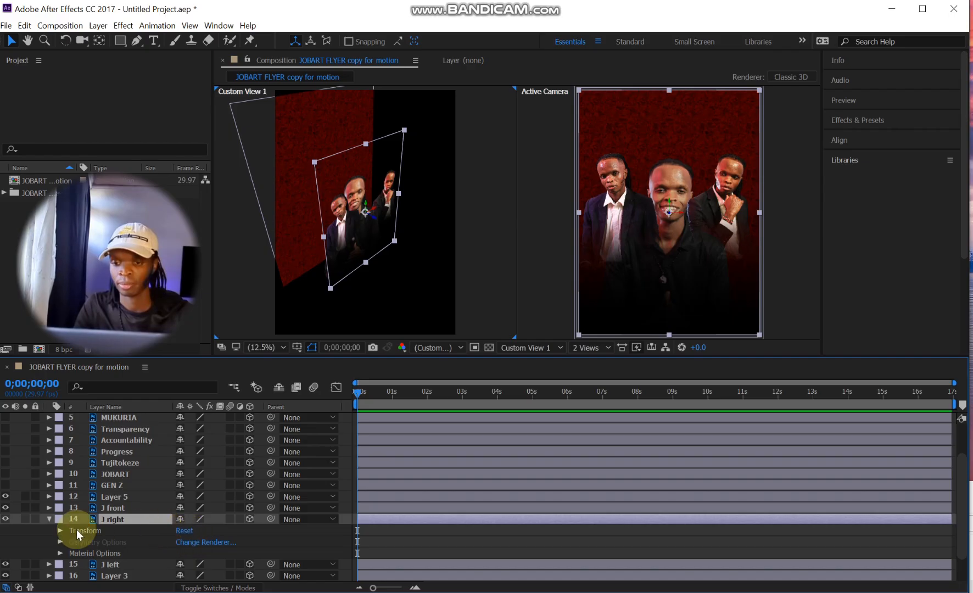
{"action": "left_click", "coordinate": [60, 530]}
{"action": "scroll", "coordinate": [187, 531], "scroll_direction": "down", "scroll_amount": 2}
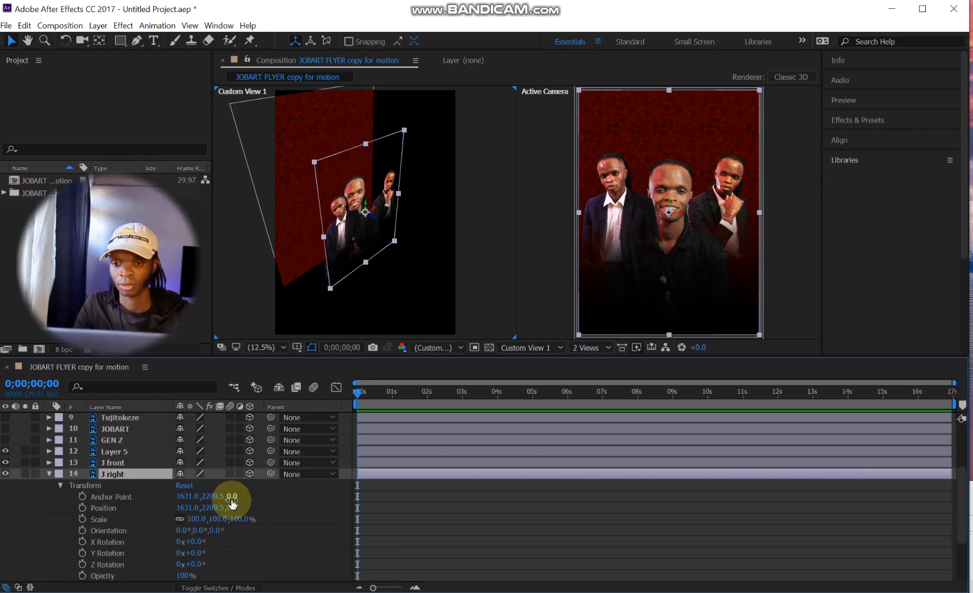
{"action": "left_click", "coordinate": [233, 508]}
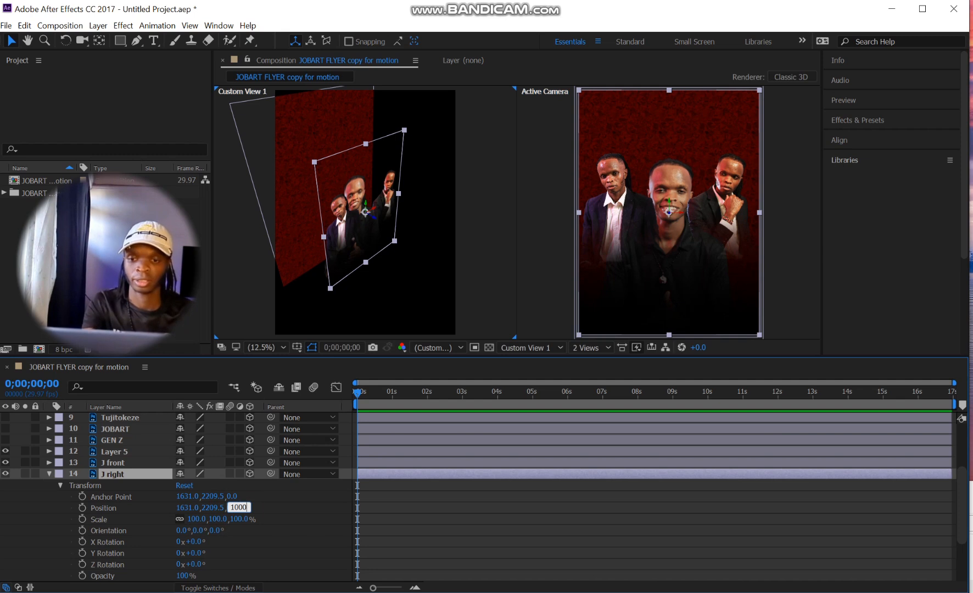
{"action": "left_click", "coordinate": [277, 506]}
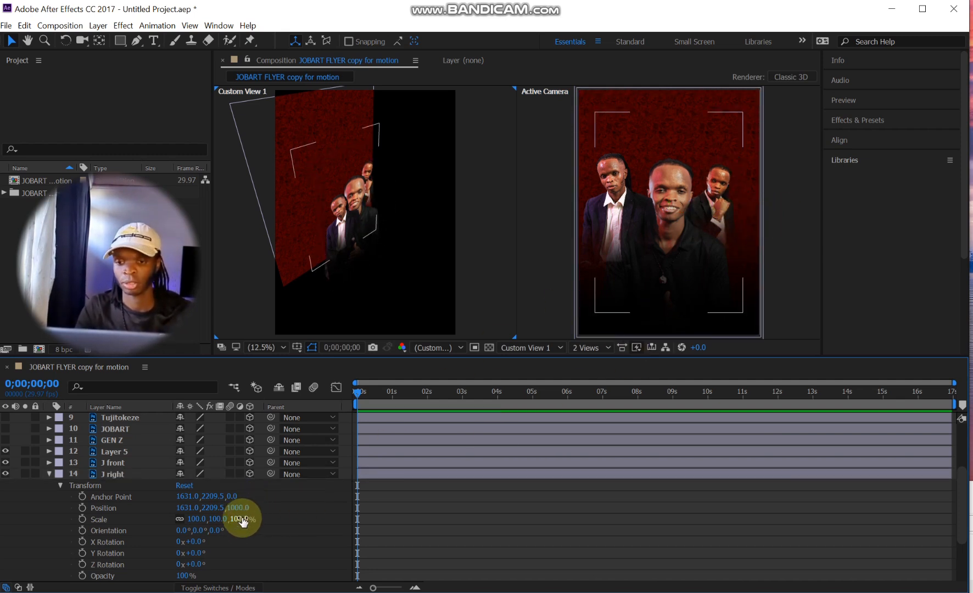
{"action": "left_click_drag", "start_coordinate": [240, 523], "coordinate": [256, 520]}
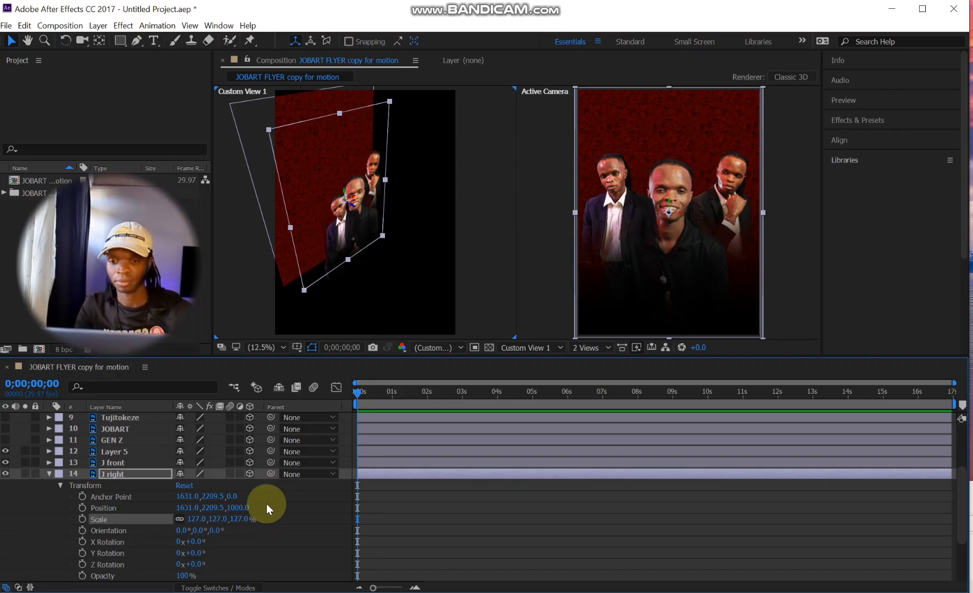
{"action": "left_click", "coordinate": [49, 474]}
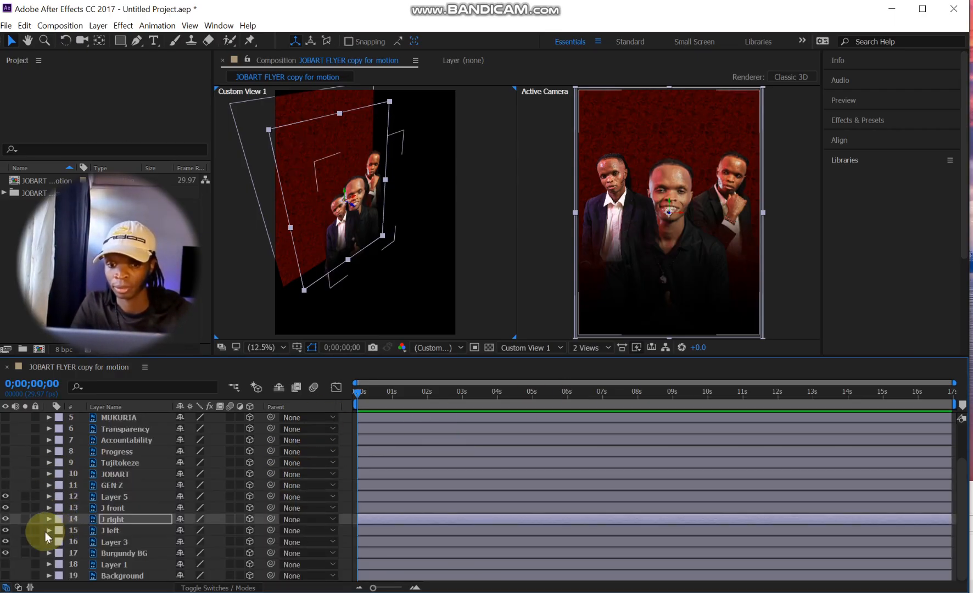
- Set the J left layer's Z position to 1400 and scale the layer up to 139%
{"action": "left_click", "coordinate": [49, 531]}
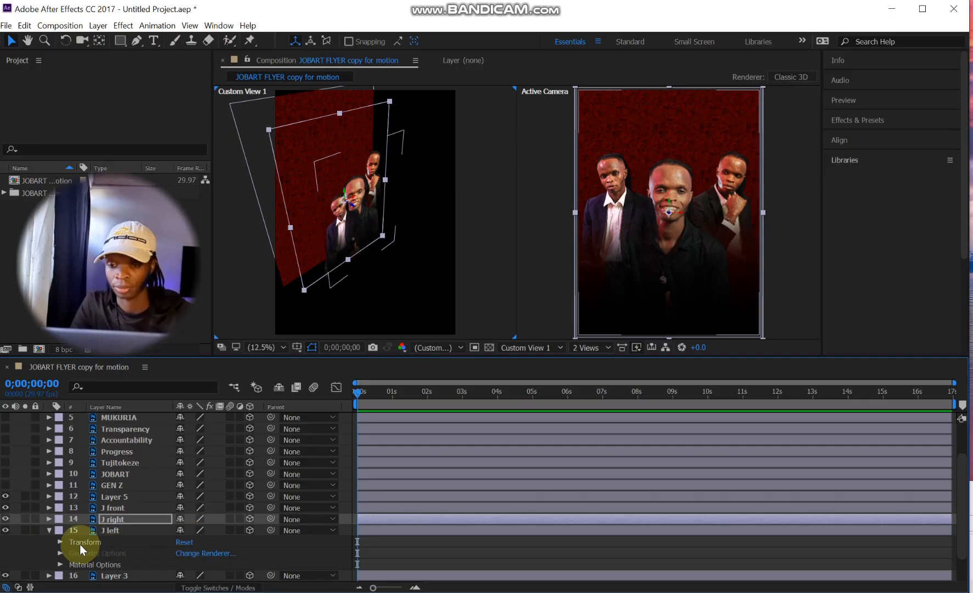
{"action": "left_click", "coordinate": [60, 542]}
{"action": "scroll", "coordinate": [220, 522], "scroll_direction": "down", "scroll_amount": 3}
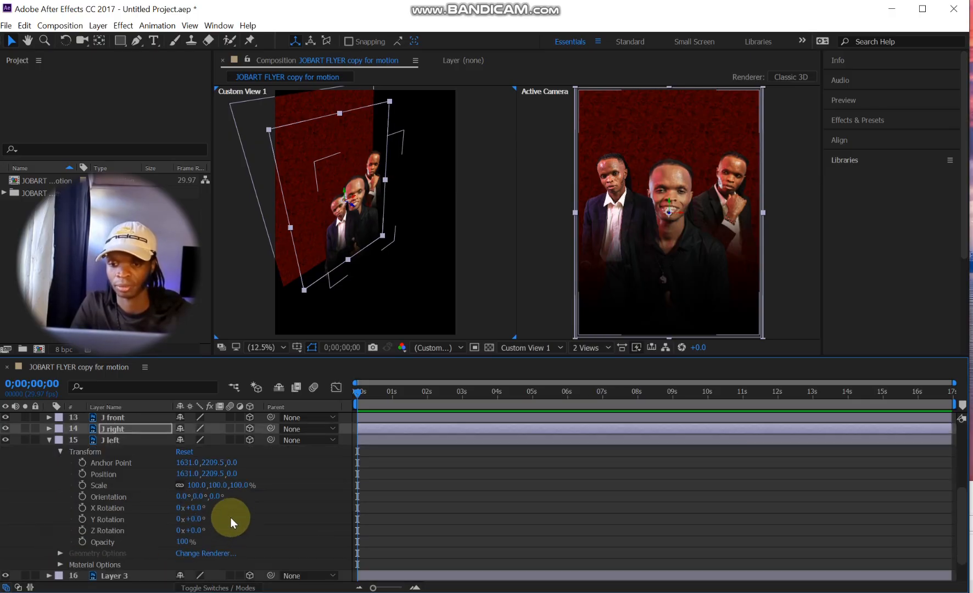
{"action": "left_click", "coordinate": [231, 475]}
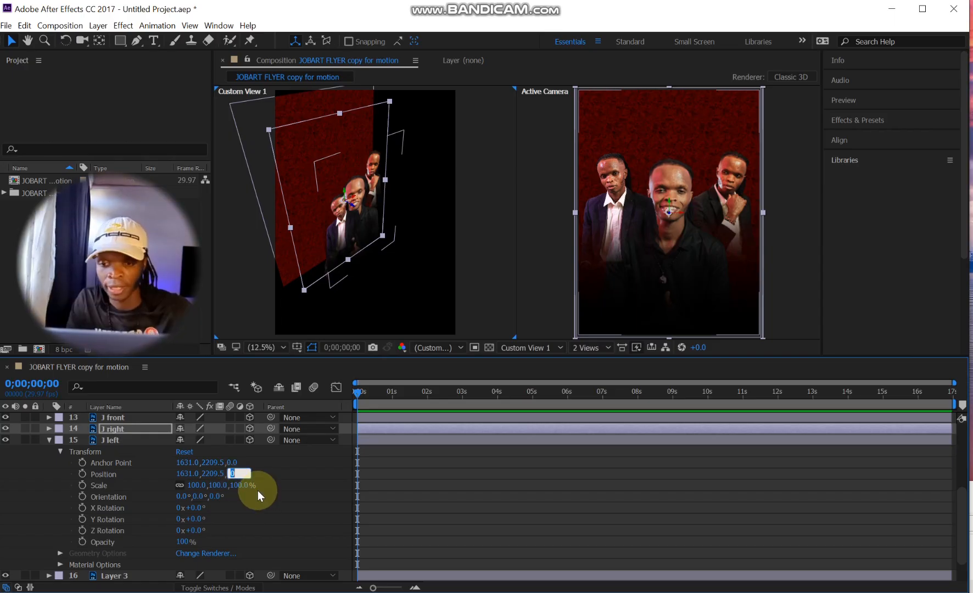
{"action": "type", "text": "1400"}
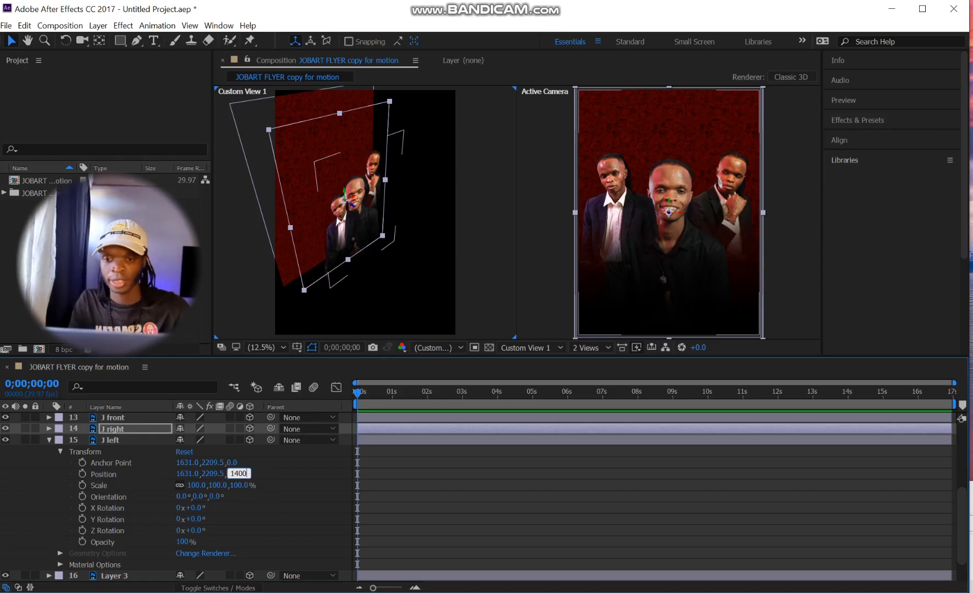
{"action": "left_click", "coordinate": [286, 471]}
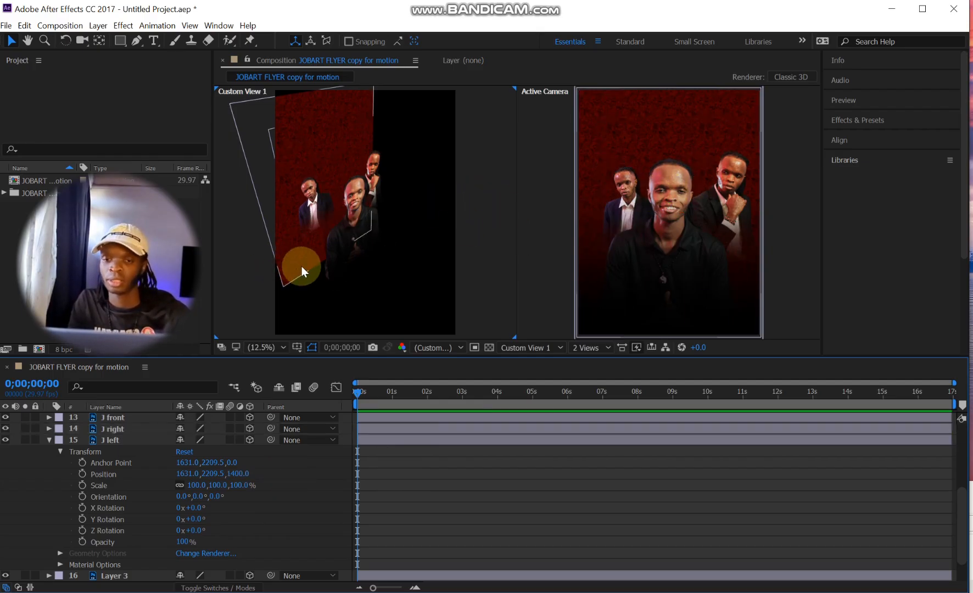
{"action": "left_click", "coordinate": [317, 206]}
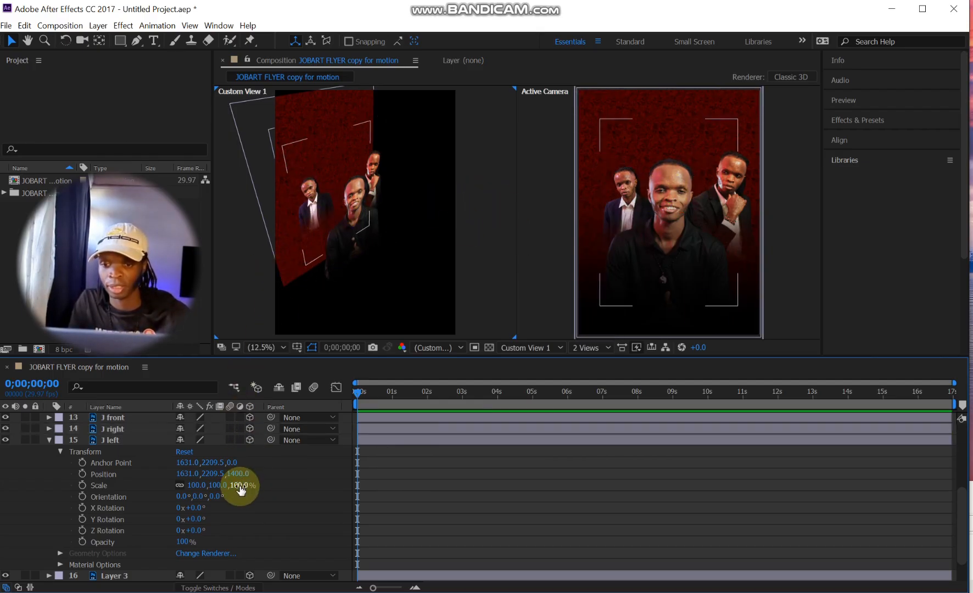
{"action": "left_click_drag", "start_coordinate": [239, 485], "coordinate": [264, 485]}
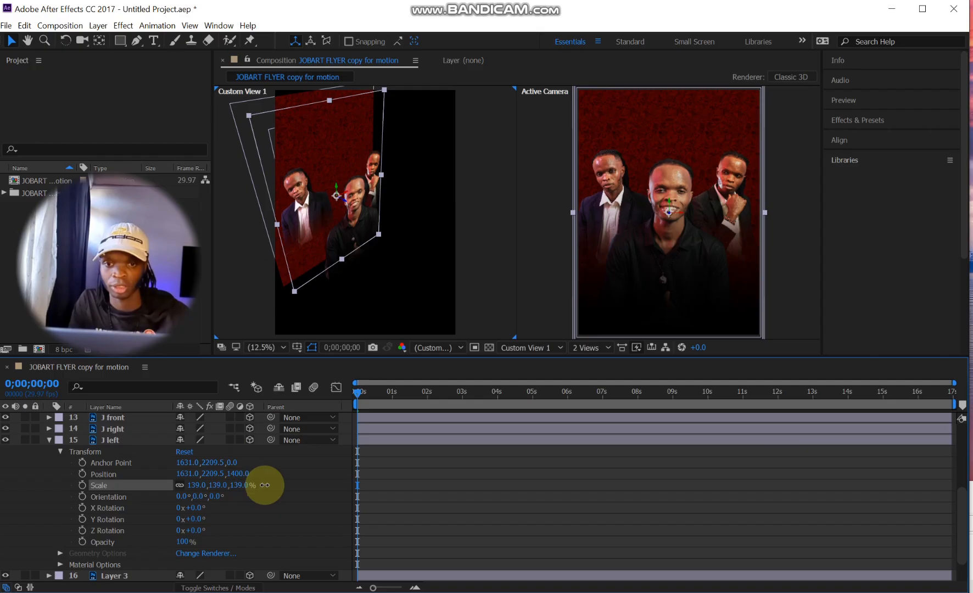
- Switch the Custom View 1 viewport to Top and select J right, J left and Burgundy BG in turn to compare their depth spacing
{"action": "left_click", "coordinate": [526, 348]}
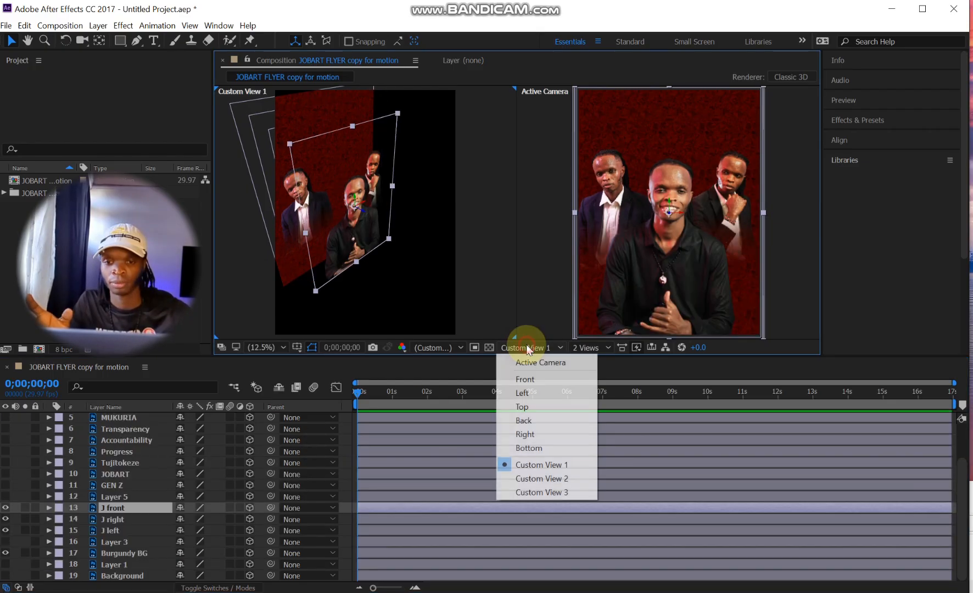
{"action": "left_click", "coordinate": [525, 407]}
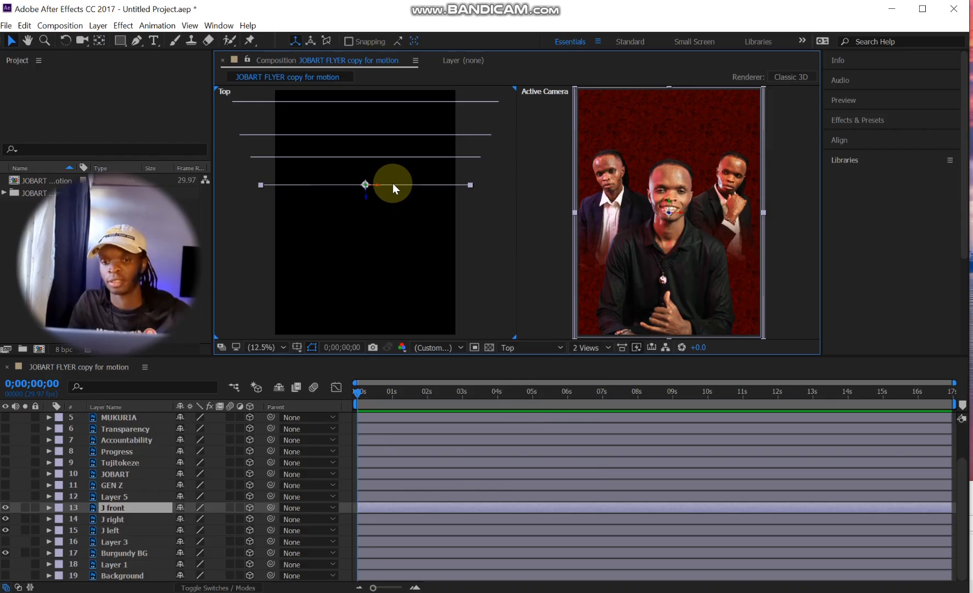
{"action": "left_click", "coordinate": [115, 521]}
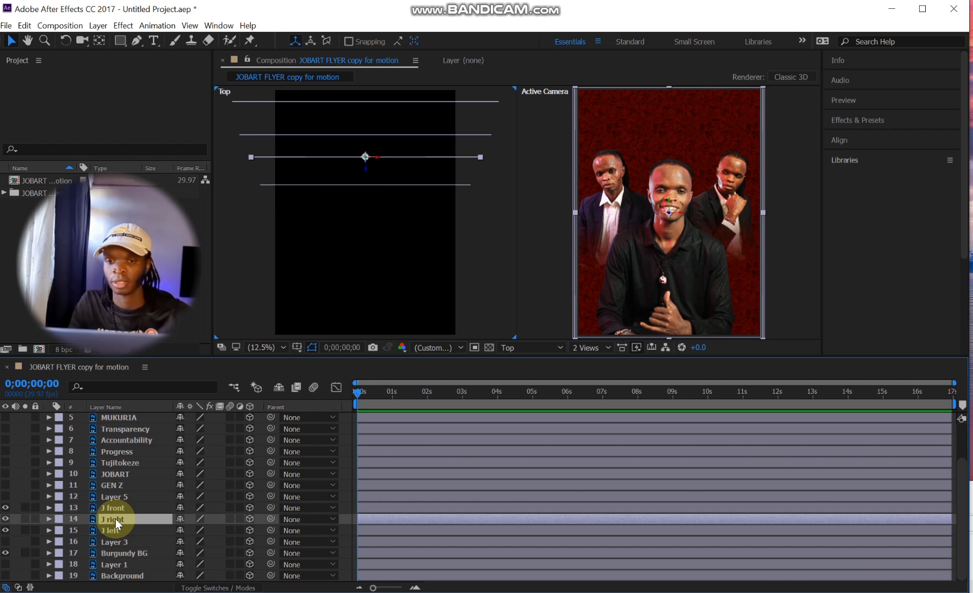
{"action": "left_click", "coordinate": [114, 530]}
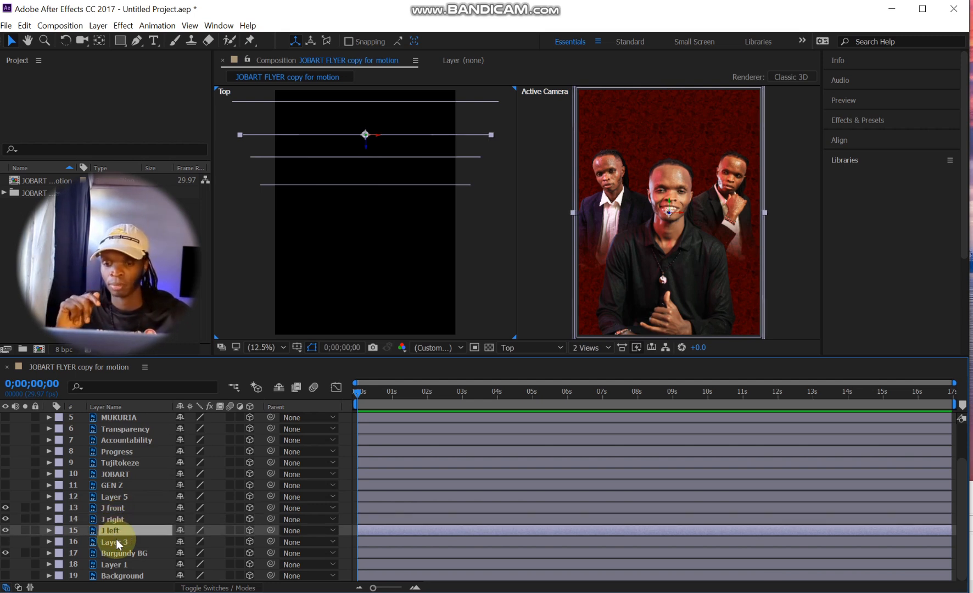
{"action": "left_click", "coordinate": [118, 553]}
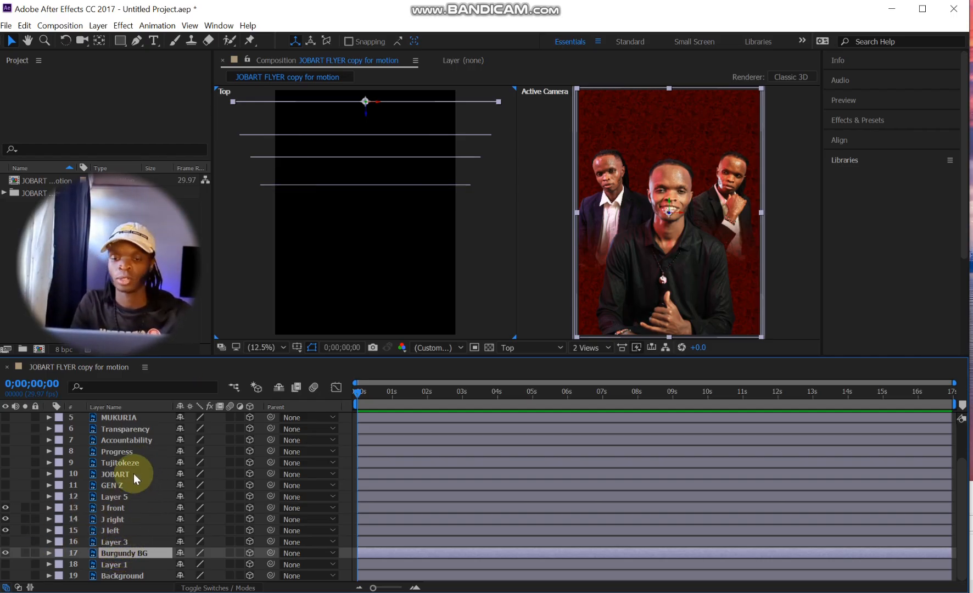
- Add a new two-node camera with the 20mm preset above the IEBC layer
{"action": "scroll", "coordinate": [131, 472], "scroll_direction": "up", "scroll_amount": 2}
{"action": "left_click", "coordinate": [112, 420]}
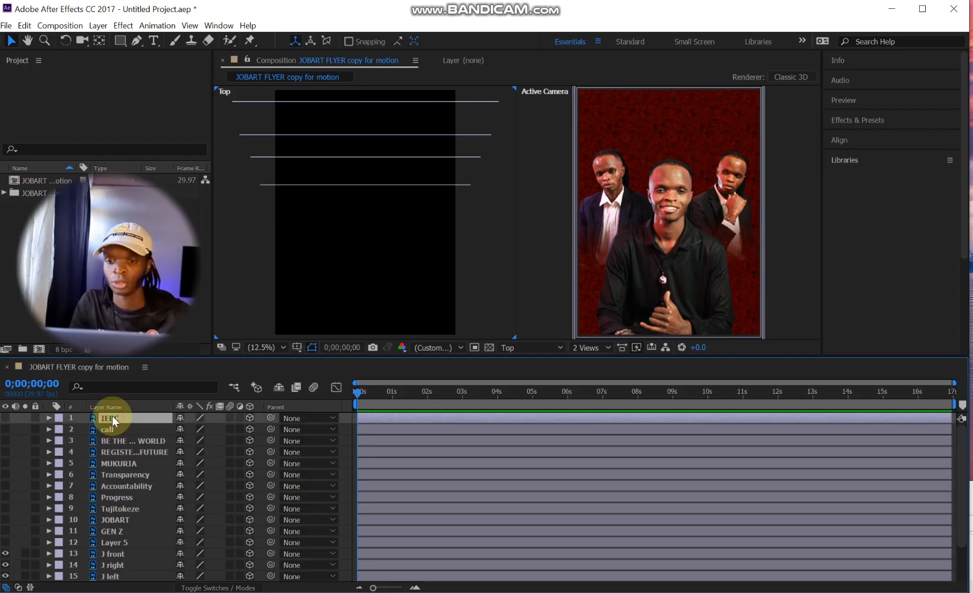
{"action": "left_click", "coordinate": [97, 25]}
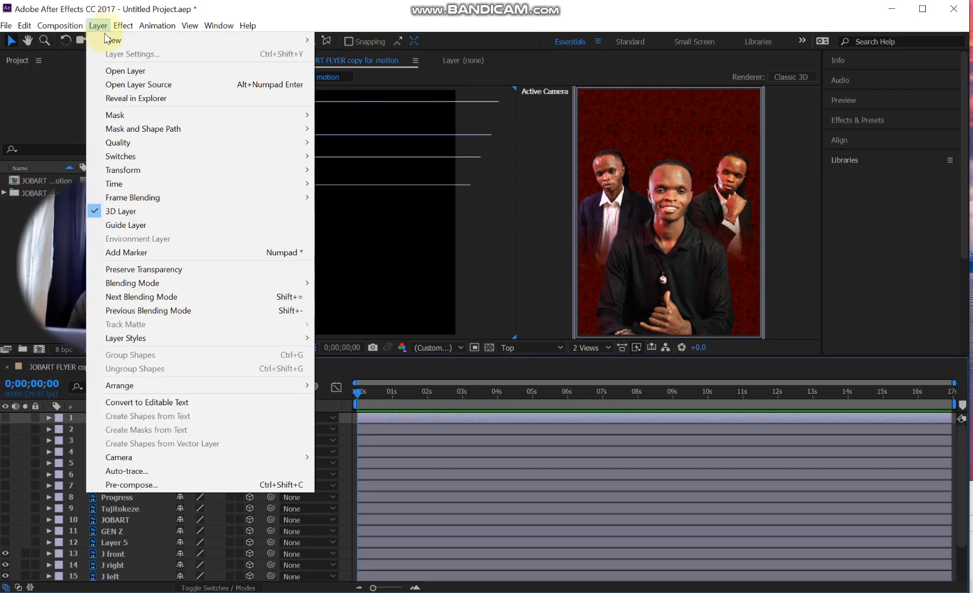
{"action": "mouse_move", "coordinate": [263, 40]}
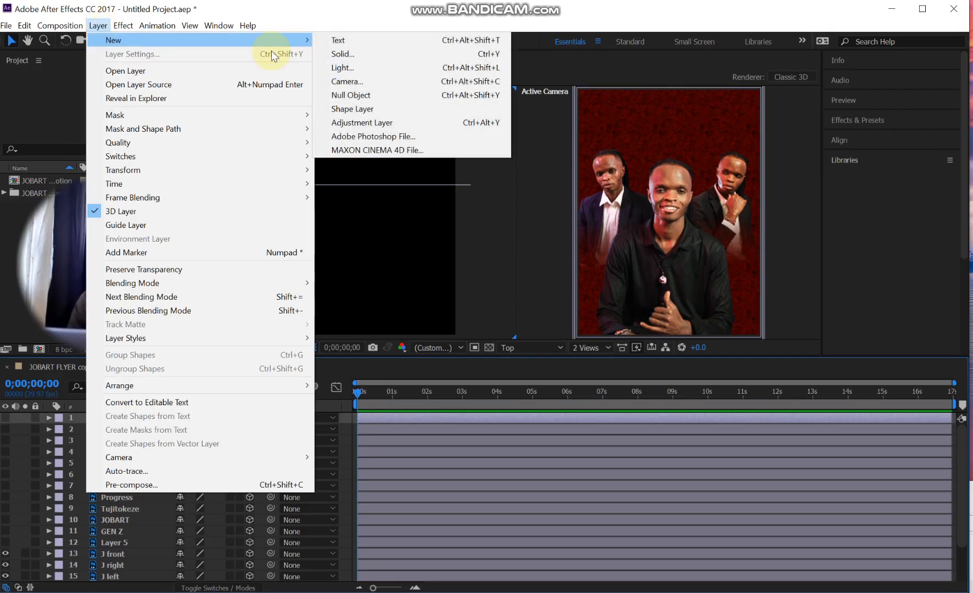
{"action": "left_click", "coordinate": [349, 82]}
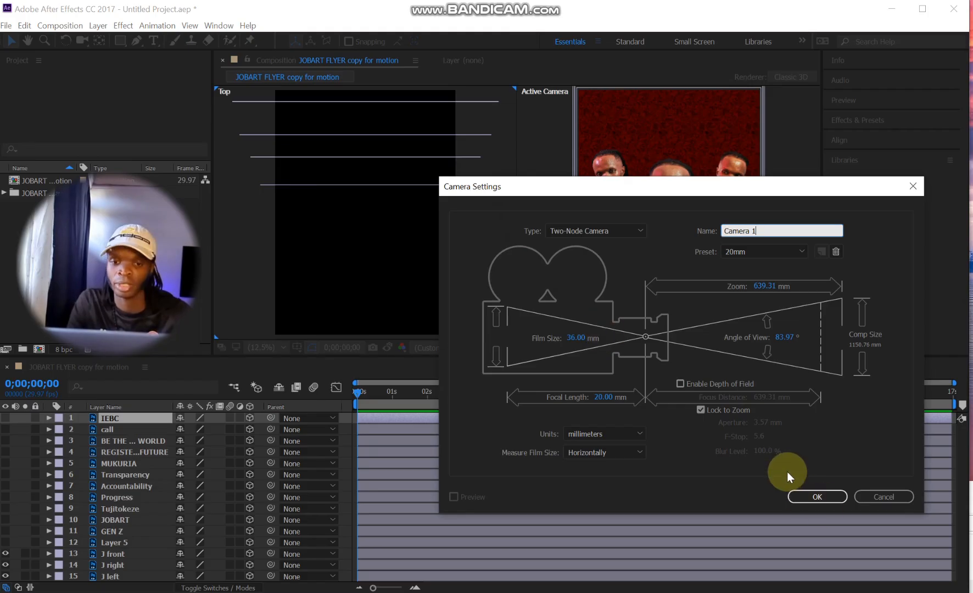
{"action": "left_click", "coordinate": [815, 496]}
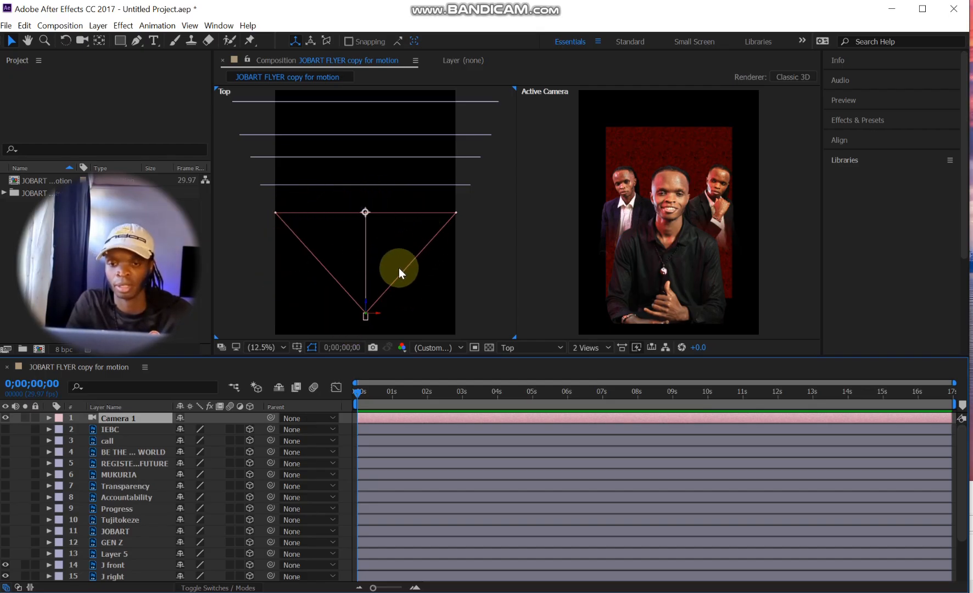
{"action": "left_click", "coordinate": [249, 419]}
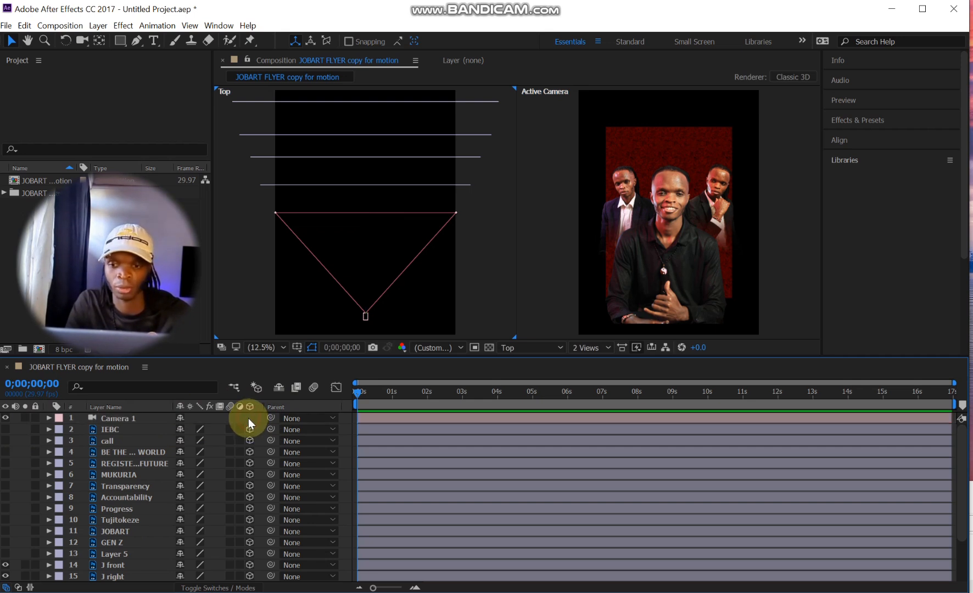
{"action": "left_click", "coordinate": [132, 418]}
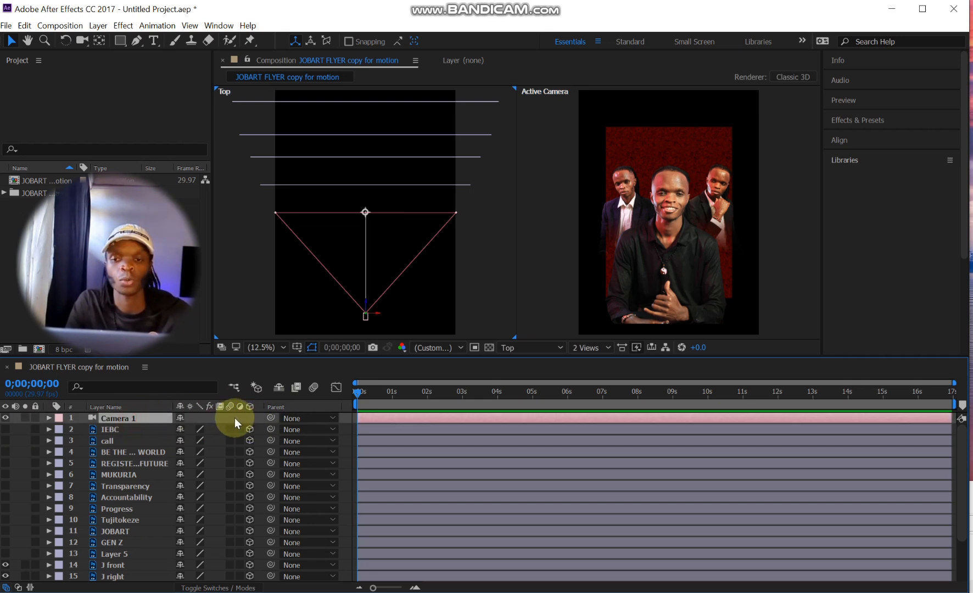
{"action": "left_click", "coordinate": [237, 417]}
{"action": "left_click", "coordinate": [227, 415]}
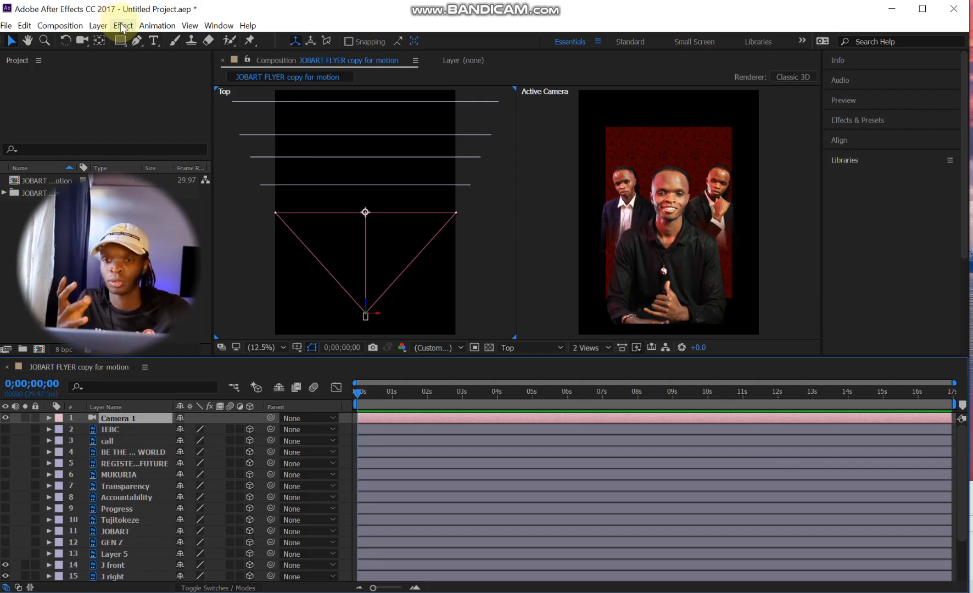
- Add a null object as a 3D layer and parent Camera 1 to it
{"action": "left_click", "coordinate": [102, 25]}
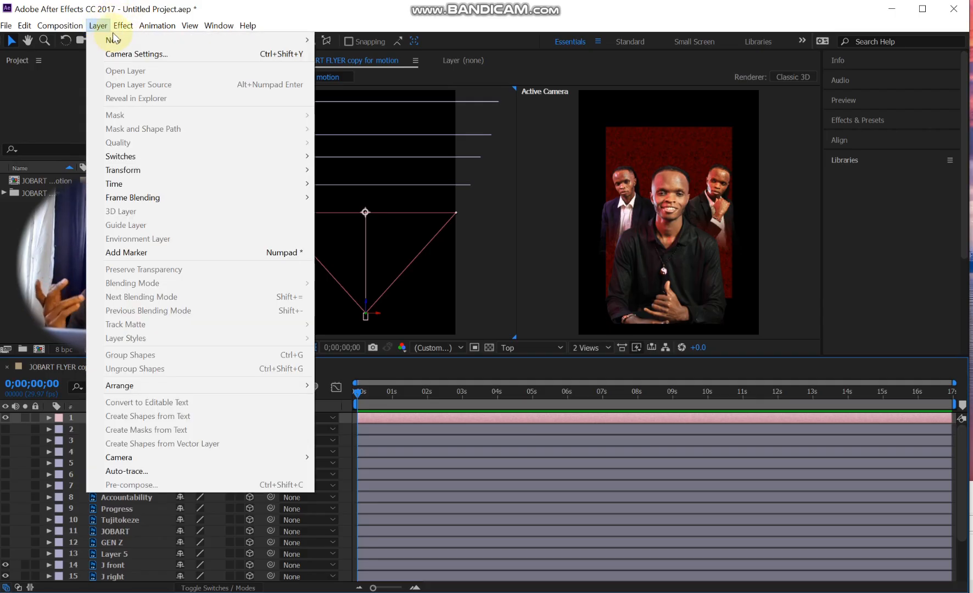
{"action": "mouse_move", "coordinate": [114, 39]}
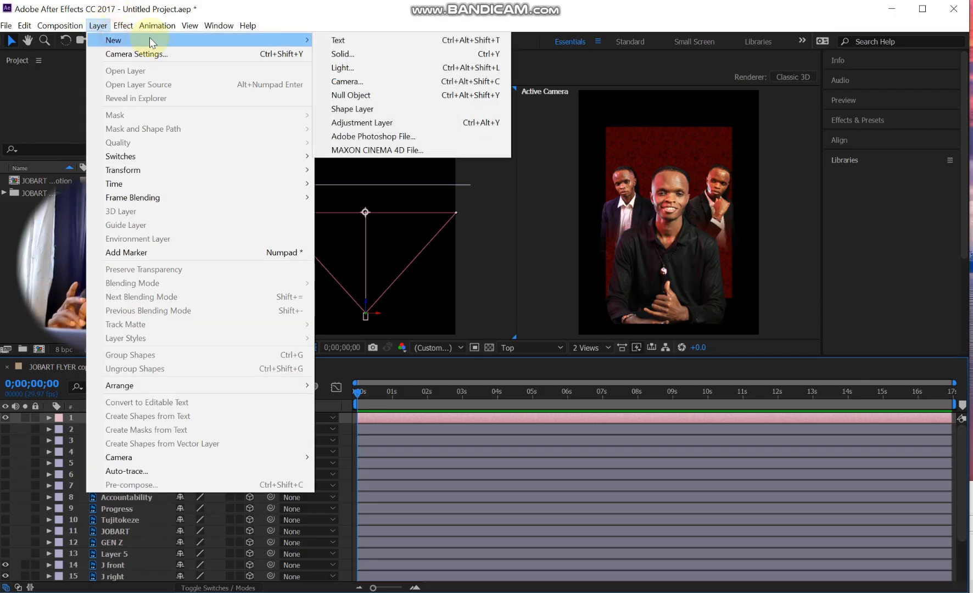
{"action": "left_click", "coordinate": [357, 95]}
{"action": "left_click", "coordinate": [250, 418]}
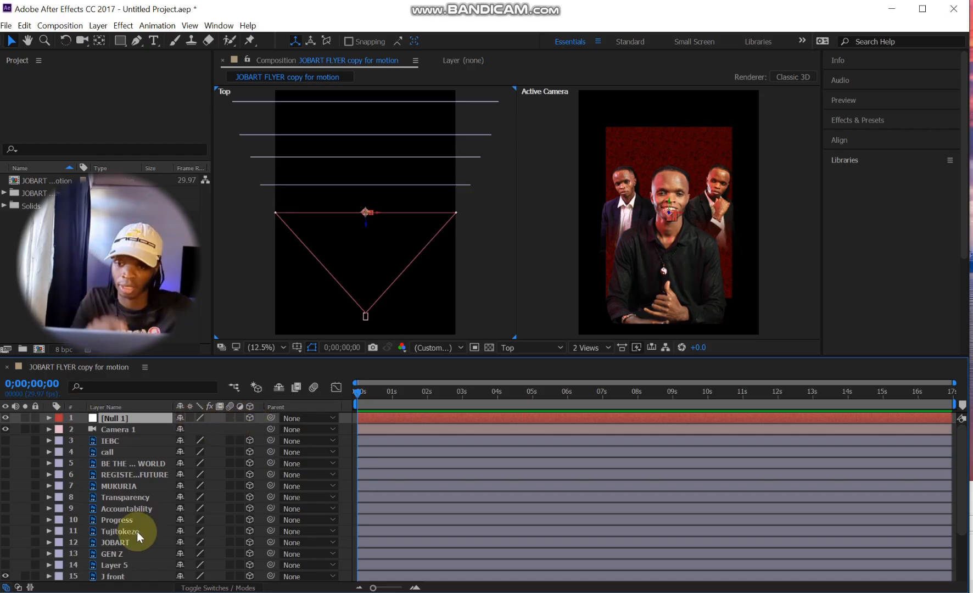
{"action": "left_click", "coordinate": [134, 427]}
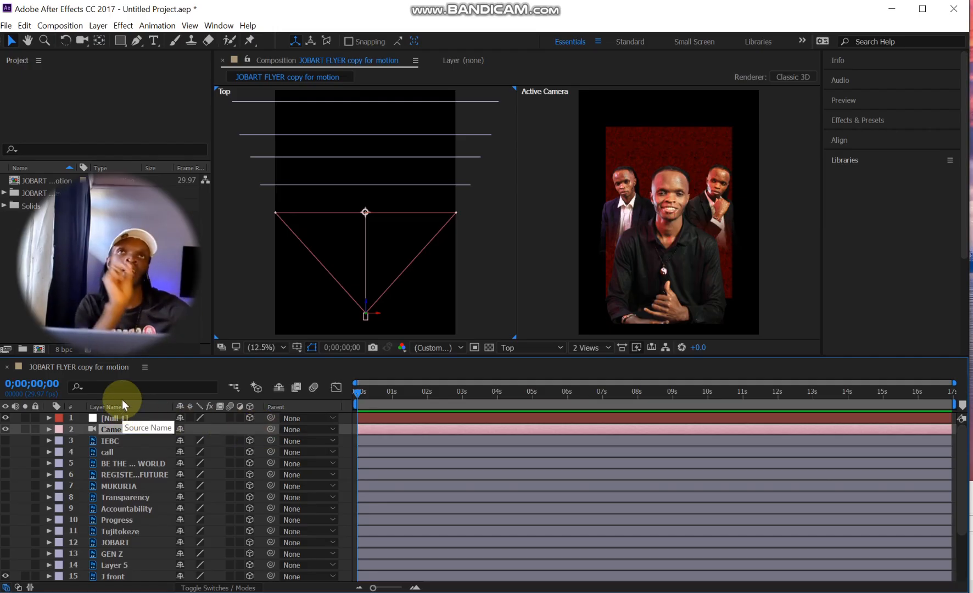
{"action": "left_click_drag", "start_coordinate": [271, 429], "coordinate": [124, 419]}
- Rename the null object as Cam Control and set it as the parent of Camera 1
{"action": "double_click", "coordinate": [120, 418]}
{"action": "right_click", "coordinate": [123, 419]}
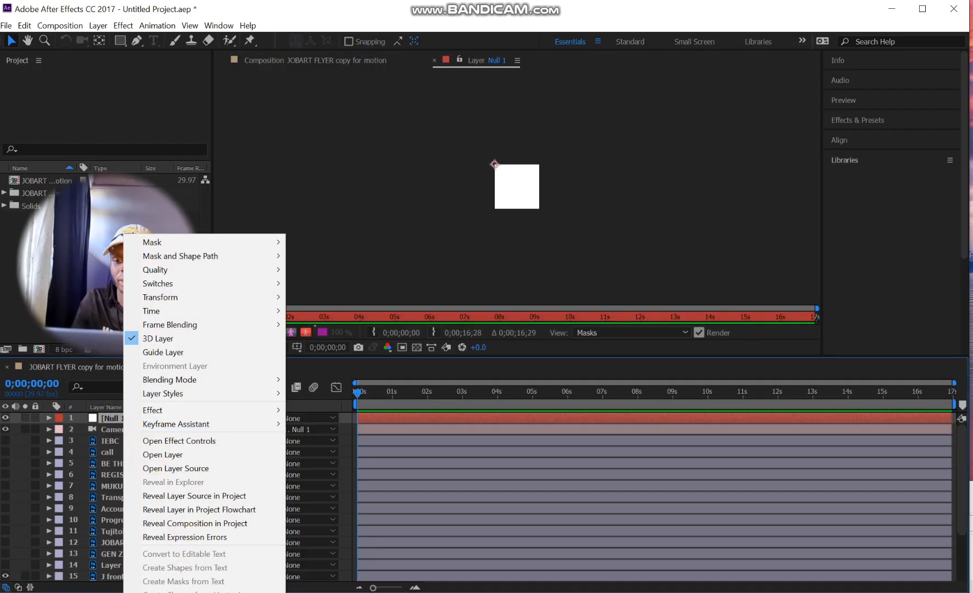
{"action": "left_click", "coordinate": [231, 592]}
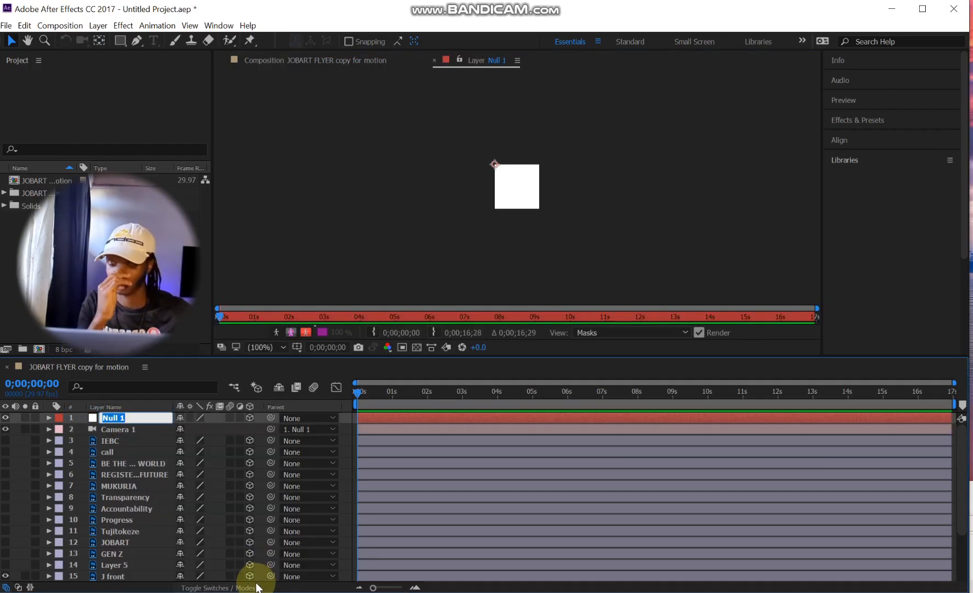
{"action": "type", "text": "Cam Co"}
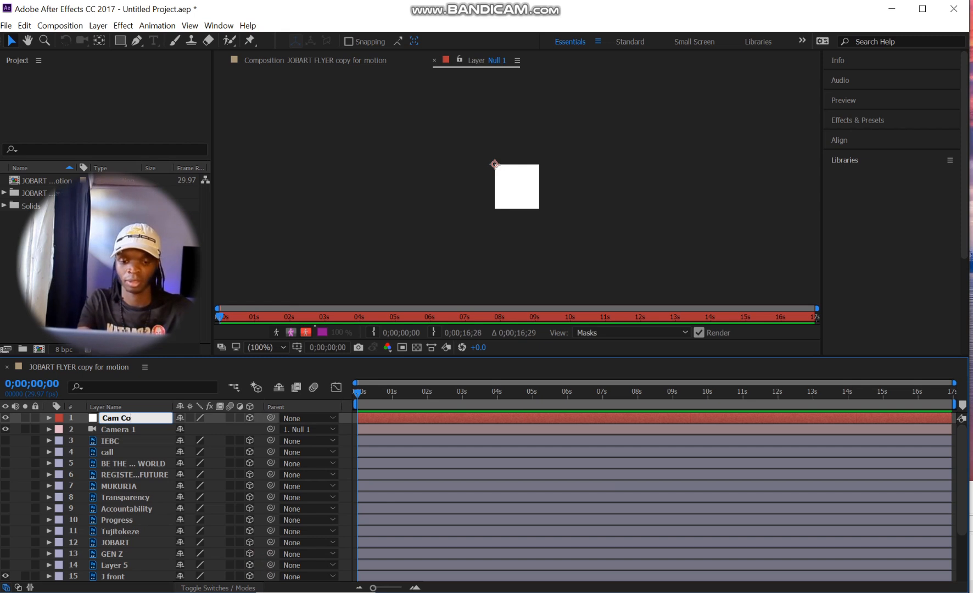
{"action": "type", "text": "ntr"}
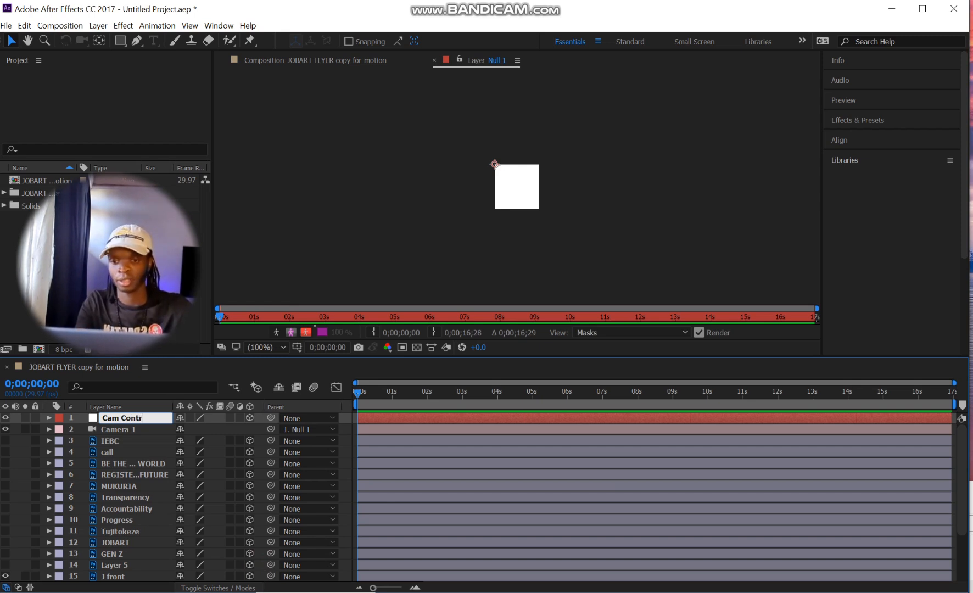
{"action": "type", "text": "ol"}
{"action": "key", "text": "Return"}
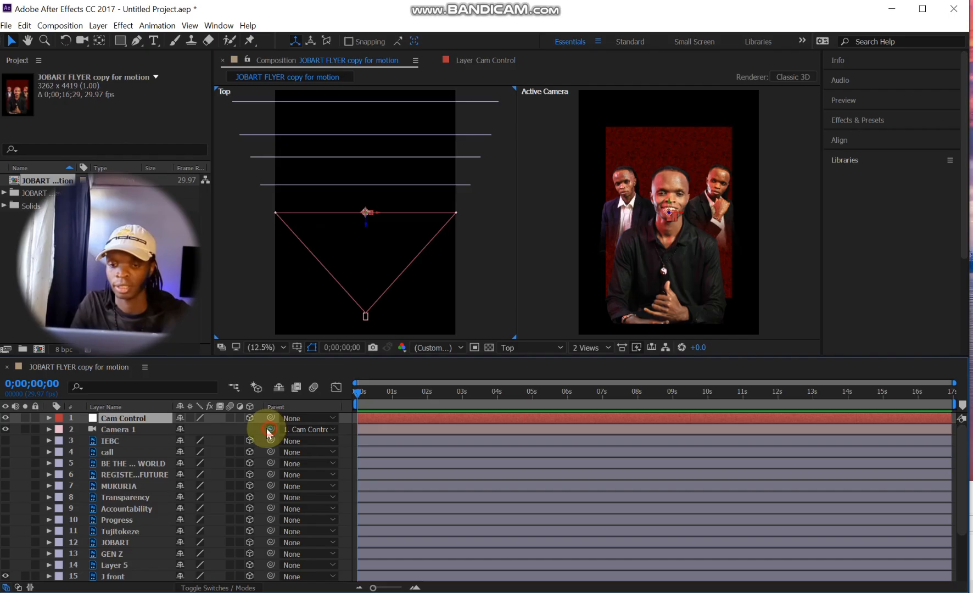
{"action": "left_click_drag", "start_coordinate": [271, 429], "coordinate": [125, 417]}
{"action": "left_click", "coordinate": [122, 414]}
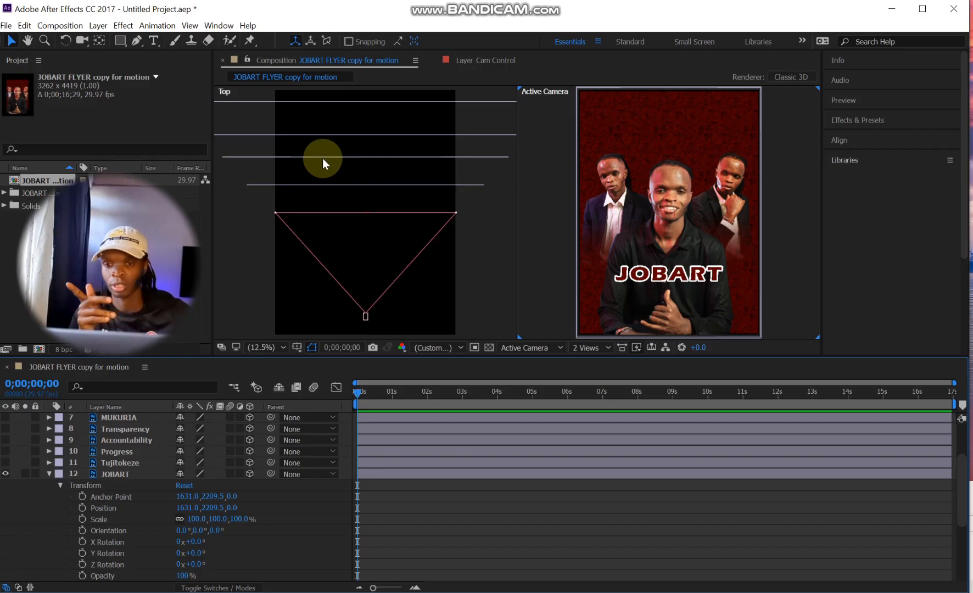
- Turn on Camera 1's Depth of Field, reduce its focus distance to 1168.2 pixels and raise its aperture to 351 pixels
{"action": "left_click", "coordinate": [49, 473]}
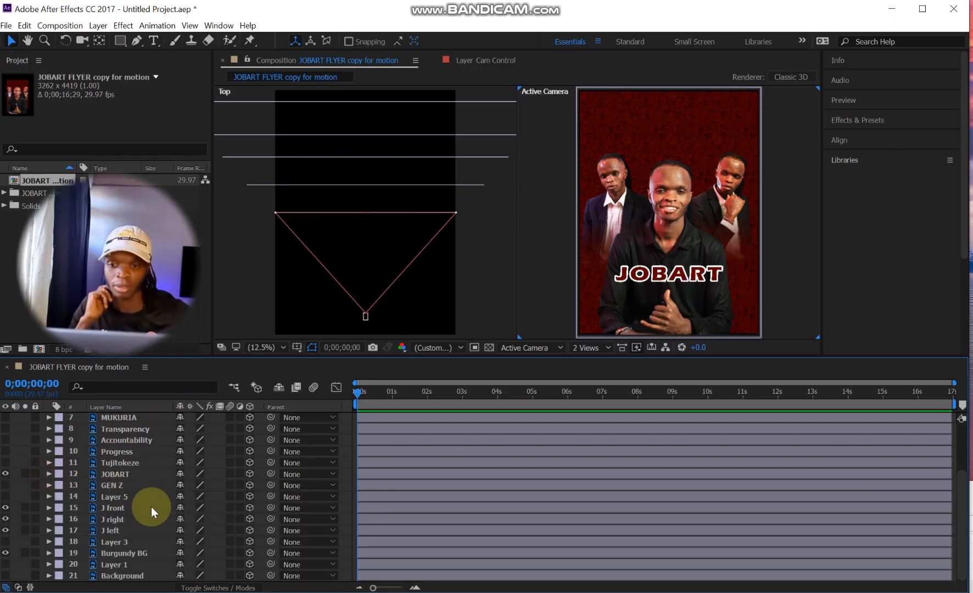
{"action": "left_click", "coordinate": [137, 509]}
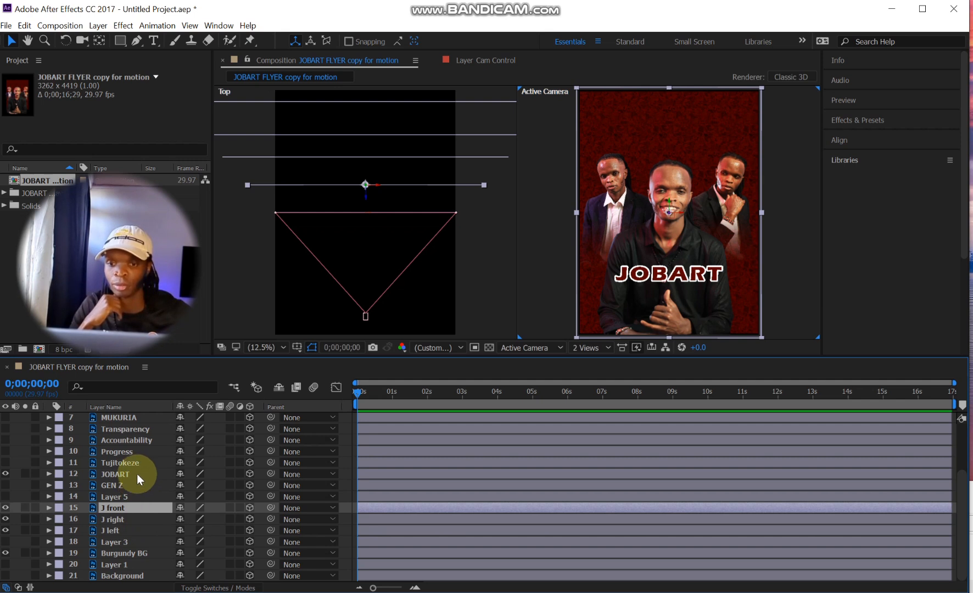
{"action": "scroll", "coordinate": [136, 473], "scroll_direction": "up", "scroll_amount": 3}
{"action": "left_click", "coordinate": [149, 430]}
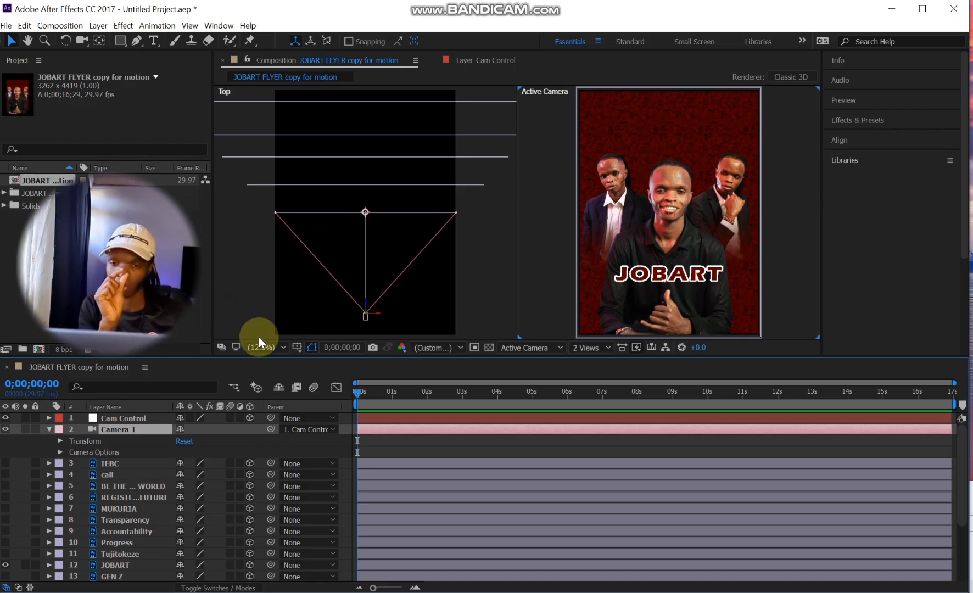
{"action": "left_click", "coordinate": [60, 453]}
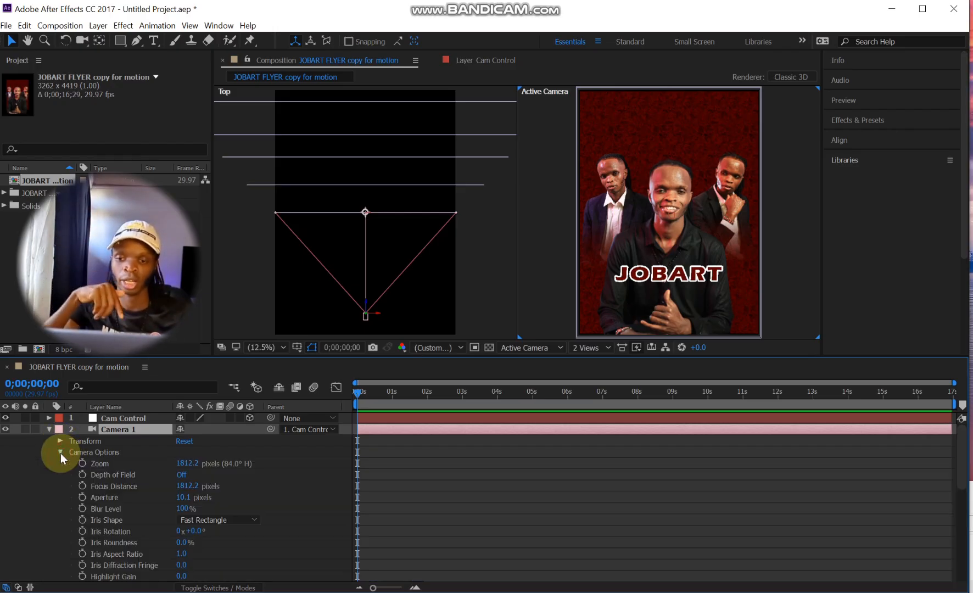
{"action": "scroll", "coordinate": [63, 452], "scroll_direction": "down", "scroll_amount": 1}
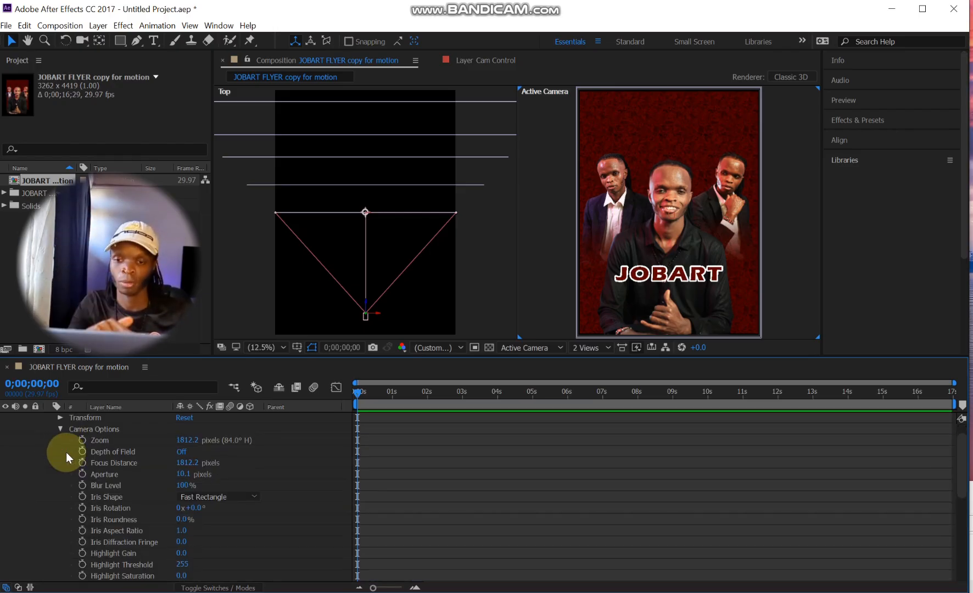
{"action": "left_click", "coordinate": [183, 452]}
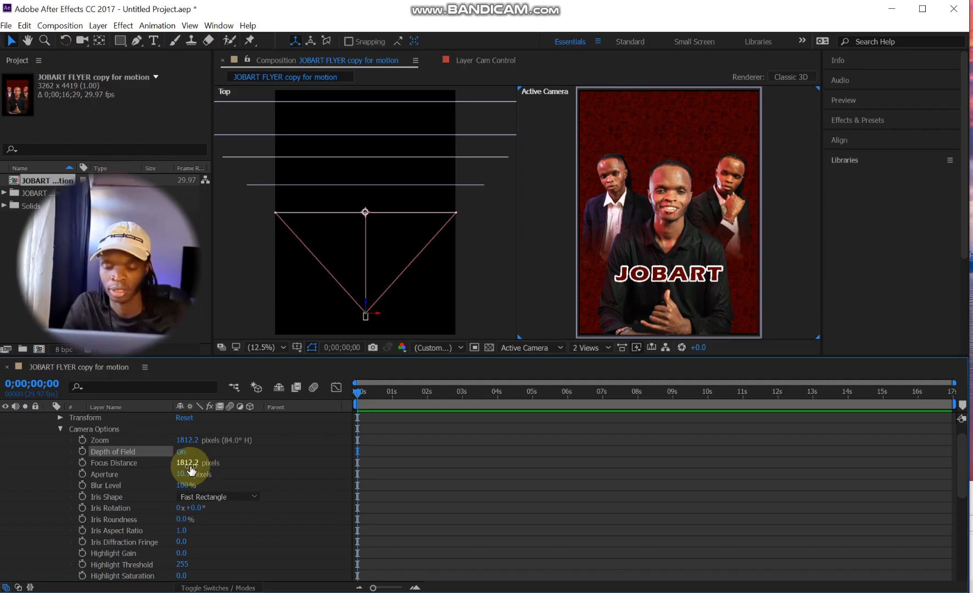
{"action": "left_click_drag", "start_coordinate": [189, 463], "coordinate": [259, 476]}
{"action": "left_click", "coordinate": [33, 467]}
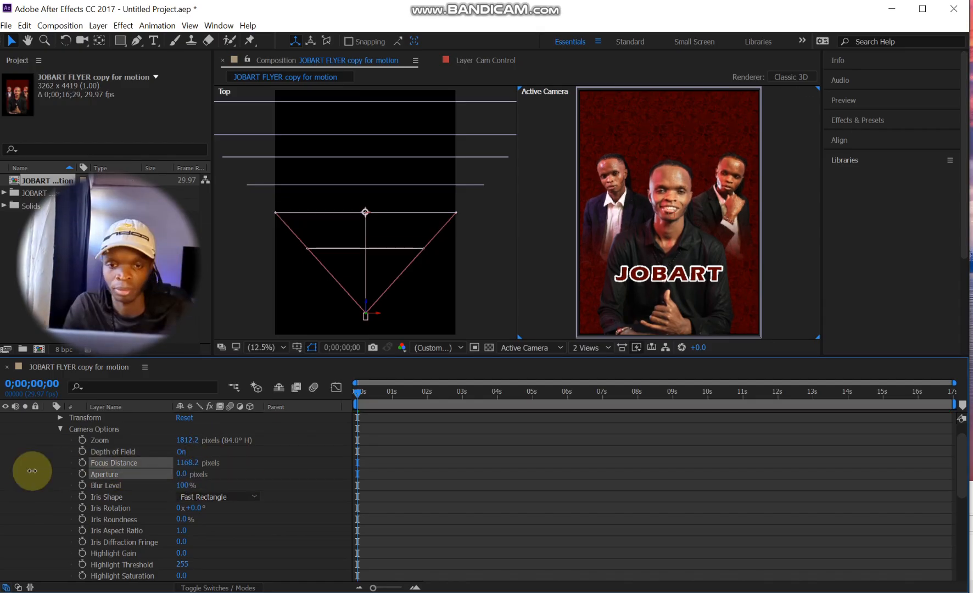
- Shorten Camera 1's focus distance while testing the depth blur by moving Cam Control's Z position to 617 and back to 0
{"action": "left_click", "coordinate": [60, 428]}
{"action": "scroll", "coordinate": [60, 421], "scroll_direction": "up", "scroll_amount": 1}
{"action": "left_click", "coordinate": [49, 429]}
{"action": "left_click", "coordinate": [49, 417]}
{"action": "left_click", "coordinate": [59, 430]}
{"action": "left_click_drag", "start_coordinate": [234, 452], "coordinate": [617, 485]}
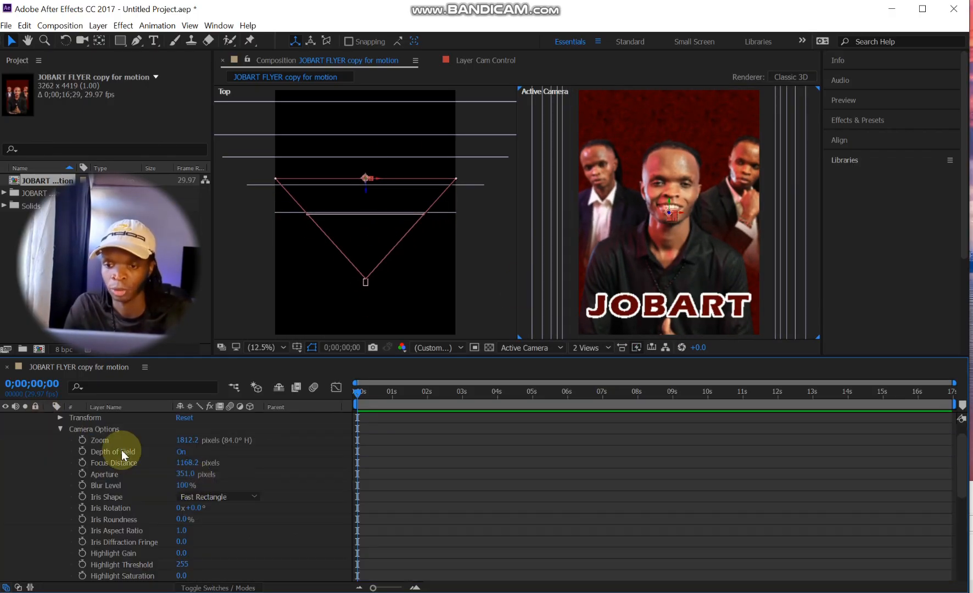
{"action": "left_click_drag", "start_coordinate": [122, 455], "coordinate": [214, 472]}
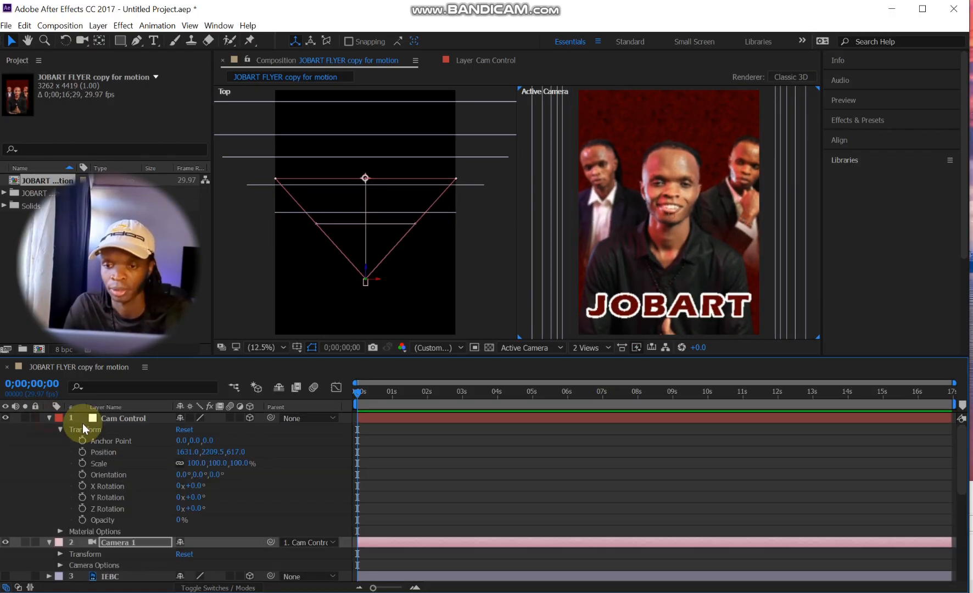
{"action": "left_click_drag", "start_coordinate": [234, 452], "coordinate": [782, 522]}
{"action": "left_click", "coordinate": [48, 416]}
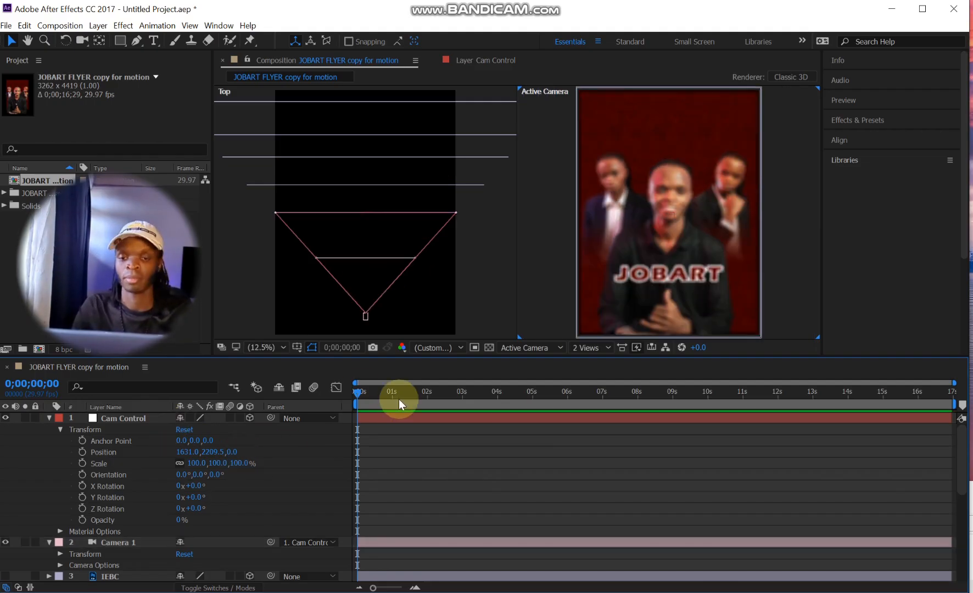
{"action": "left_click", "coordinate": [83, 452]}
{"action": "left_click", "coordinate": [82, 486]}
{"action": "left_click", "coordinate": [82, 497]}
{"action": "left_click", "coordinate": [426, 392]}
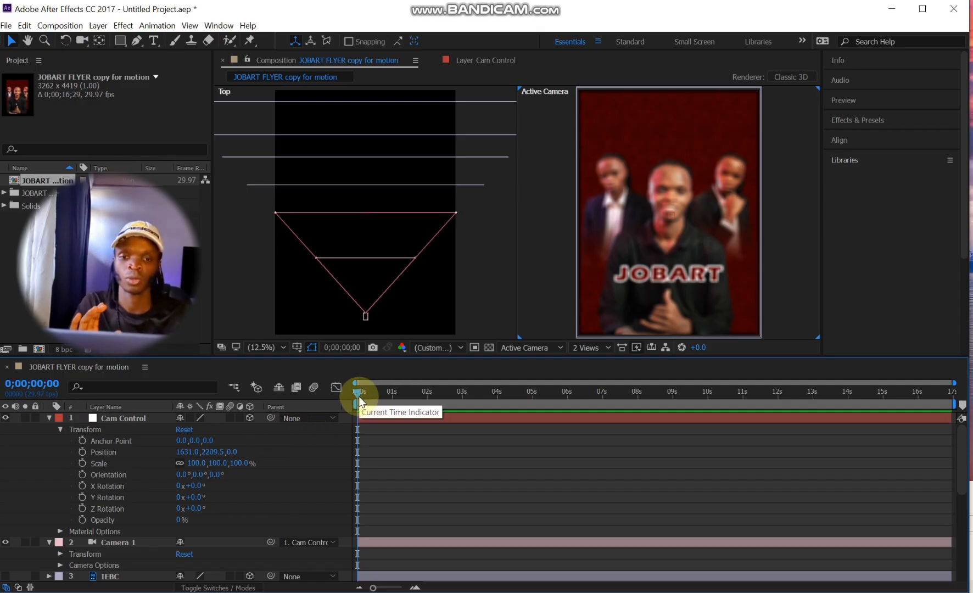
- Add Position and Y Rotation keyframes to Cam Control at 0 seconds and move the current time to 2 seconds
{"action": "left_click", "coordinate": [83, 452]}
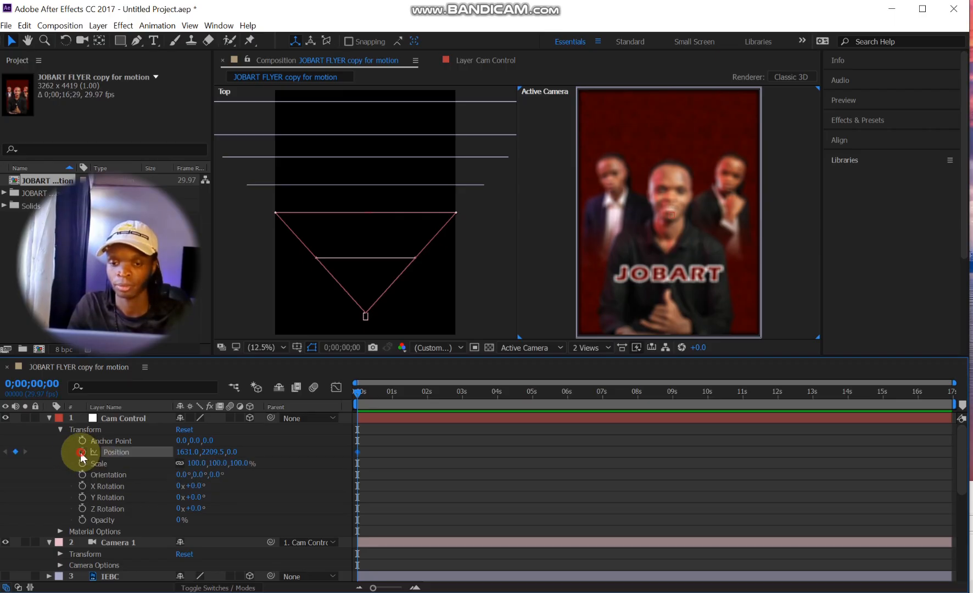
{"action": "left_click", "coordinate": [363, 391]}
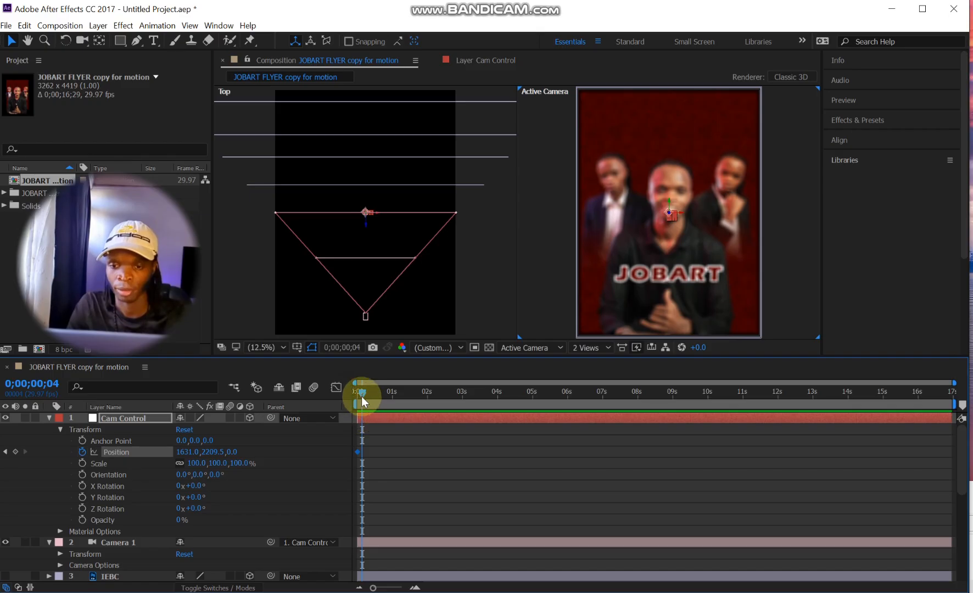
{"action": "left_click_drag", "start_coordinate": [361, 396], "coordinate": [352, 398]}
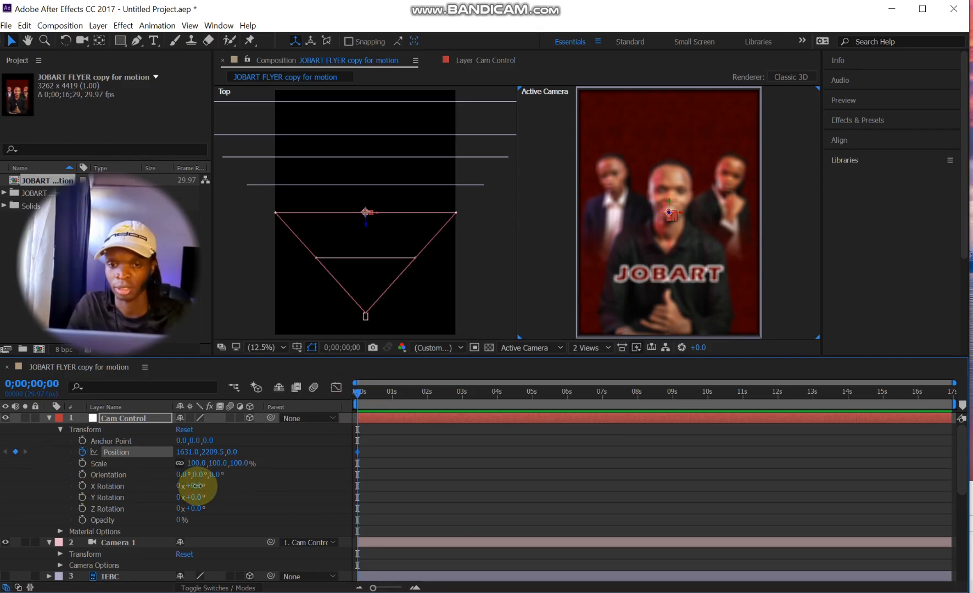
{"action": "left_click_drag", "start_coordinate": [198, 486], "coordinate": [215, 503]}
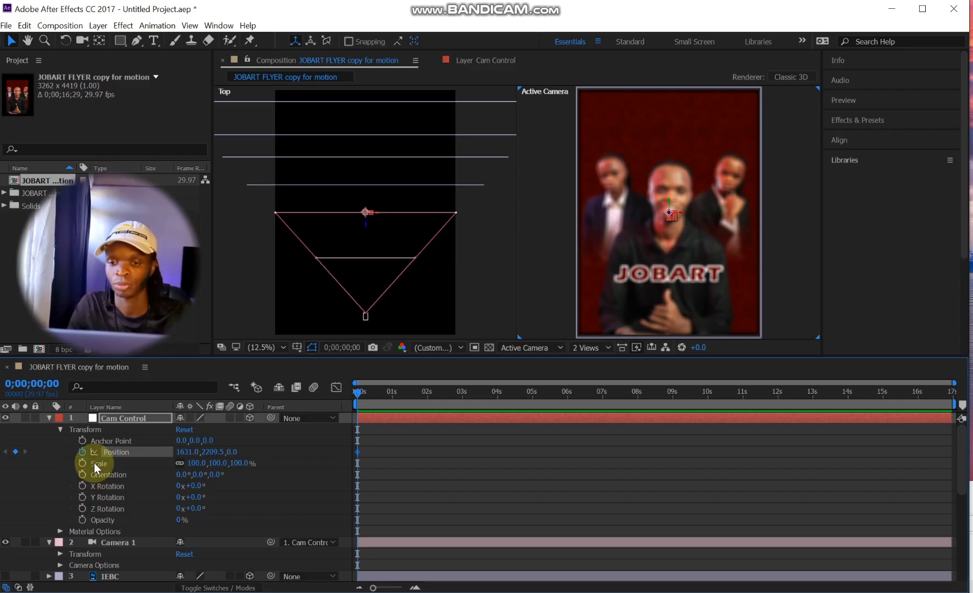
{"action": "left_click", "coordinate": [82, 497]}
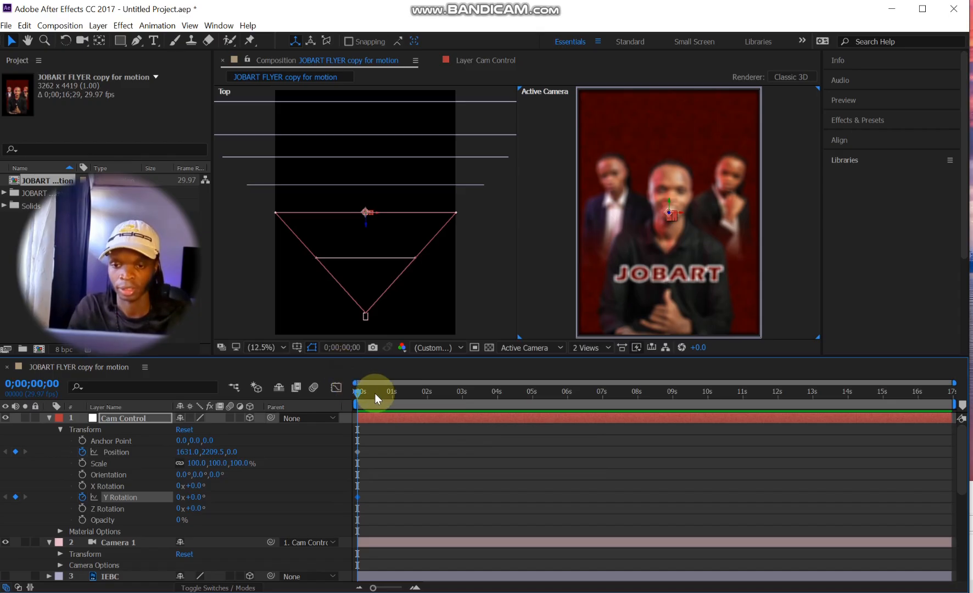
{"action": "left_click_drag", "start_coordinate": [419, 392], "coordinate": [427, 391]}
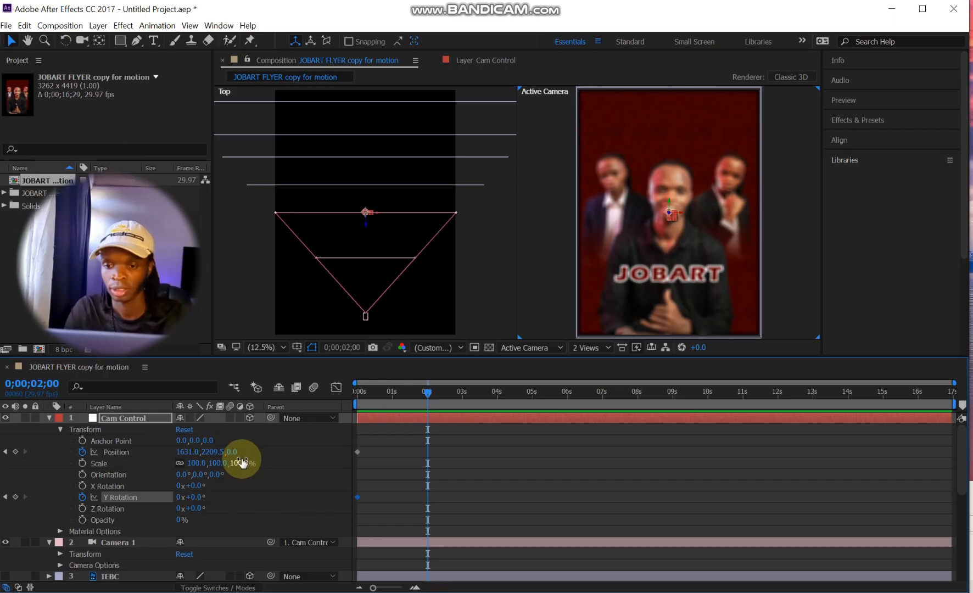
- Keyframe Cam Control's Position at about 2 seconds with Y 2104.5 and Z 1312, scrubbing the timeline to check the push-in
{"action": "left_click_drag", "start_coordinate": [231, 455], "coordinate": [969, 498]}
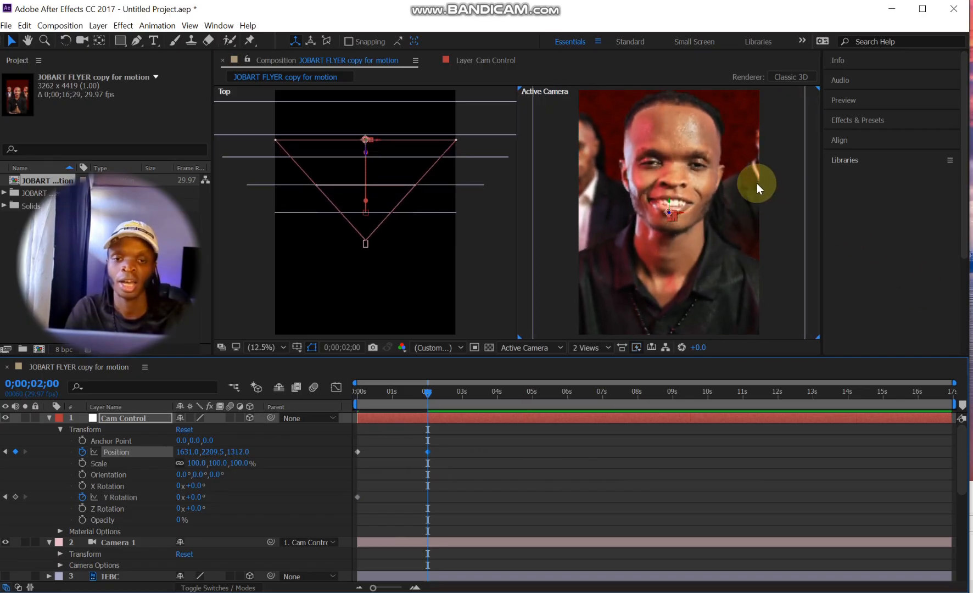
{"action": "left_click", "coordinate": [357, 392]}
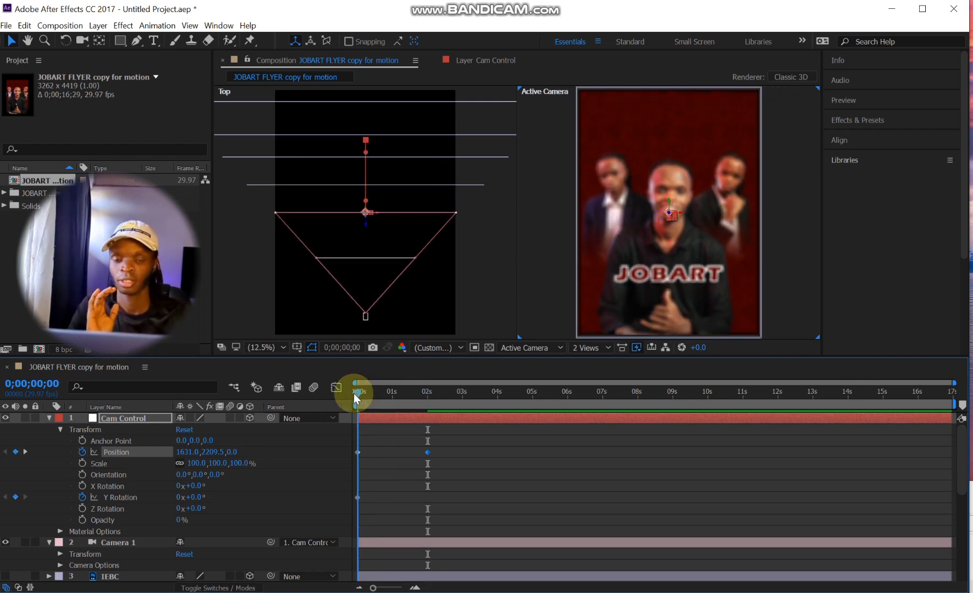
{"action": "left_click_drag", "start_coordinate": [354, 394], "coordinate": [501, 401]}
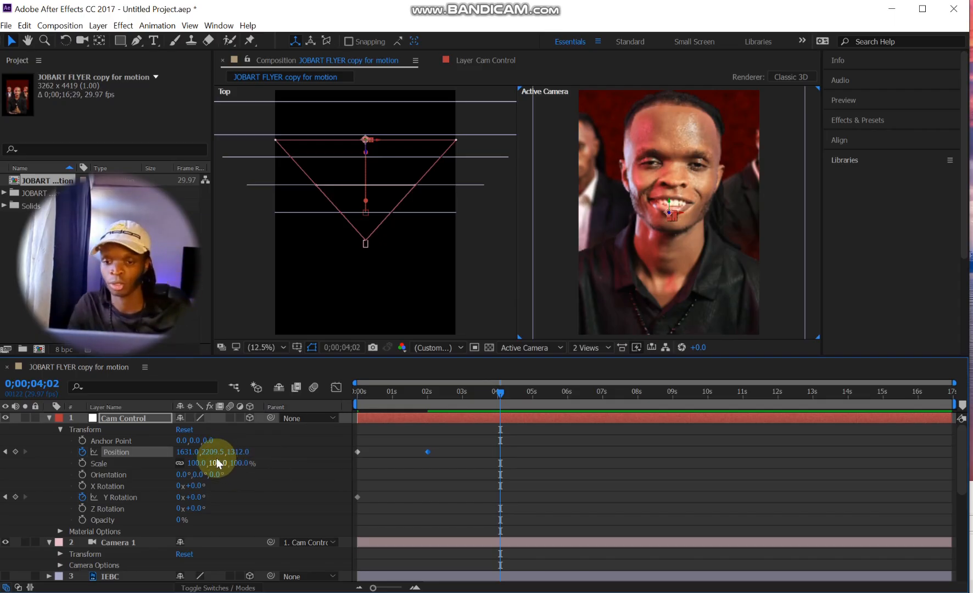
{"action": "mouse_move", "coordinate": [209, 451]}
{"action": "left_mouse_down"}
{"action": "mouse_move", "coordinate": [319, 456]}
{"action": "mouse_move", "coordinate": [218, 453]}
{"action": "left_mouse_up"}
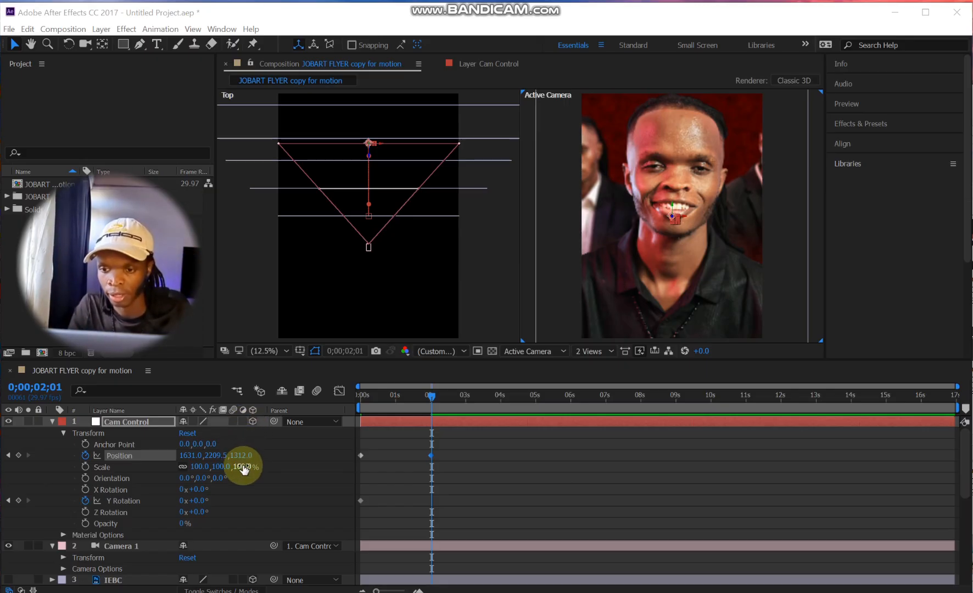
{"action": "left_click_drag", "start_coordinate": [217, 456], "coordinate": [138, 465]}
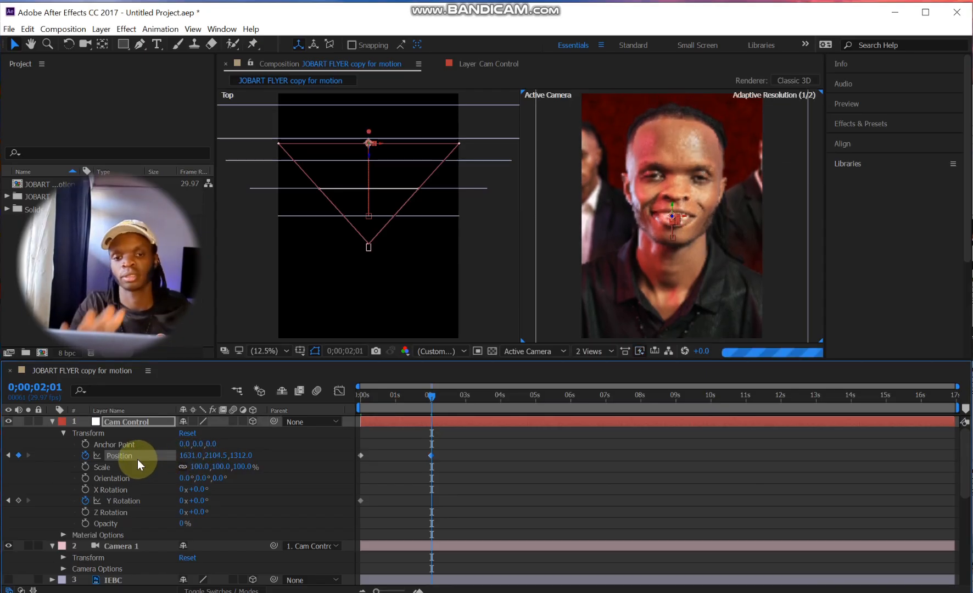
- Keyframe Cam Control's Position at 4 seconds to 3070, 1568.5, 1814, framing the man with his hand at his chin
{"action": "left_click_drag", "start_coordinate": [500, 398], "coordinate": [501, 398]}
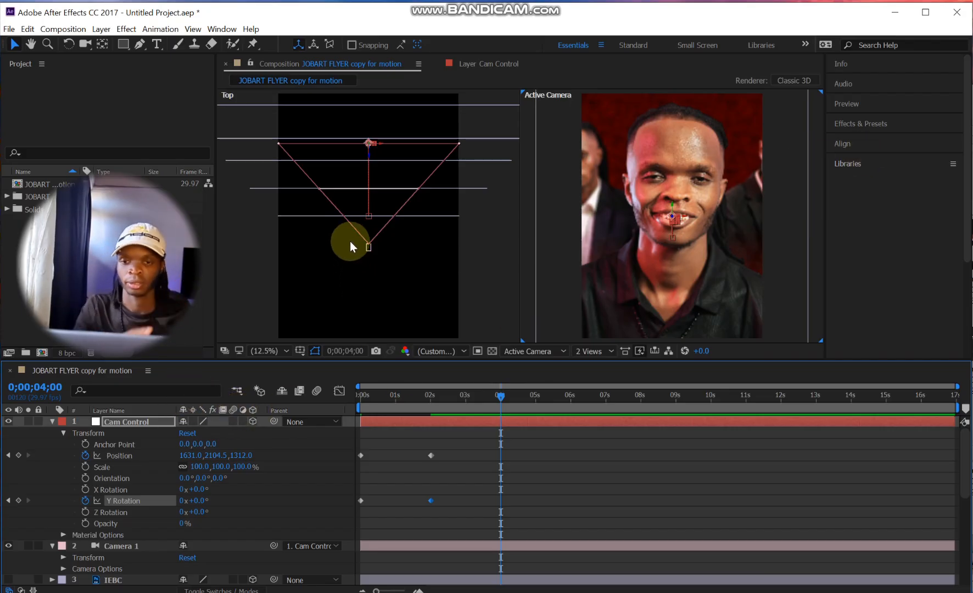
{"action": "left_click", "coordinate": [187, 455]}
{"action": "left_click_drag", "start_coordinate": [187, 455], "coordinate": [885, 462]}
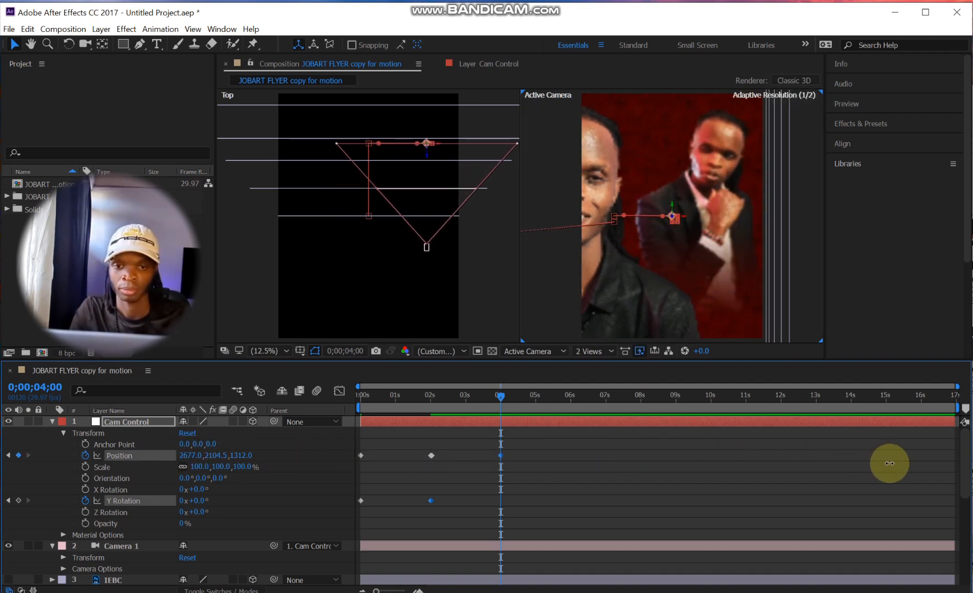
{"action": "left_click_drag", "start_coordinate": [243, 455], "coordinate": [627, 458]}
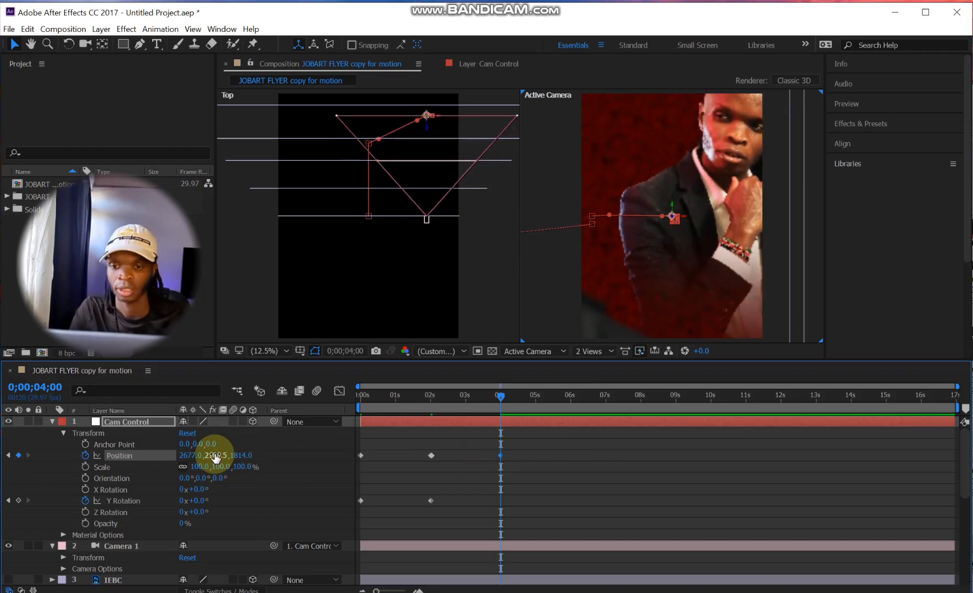
{"action": "left_click_drag", "start_coordinate": [216, 458], "coordinate": [469, 473]}
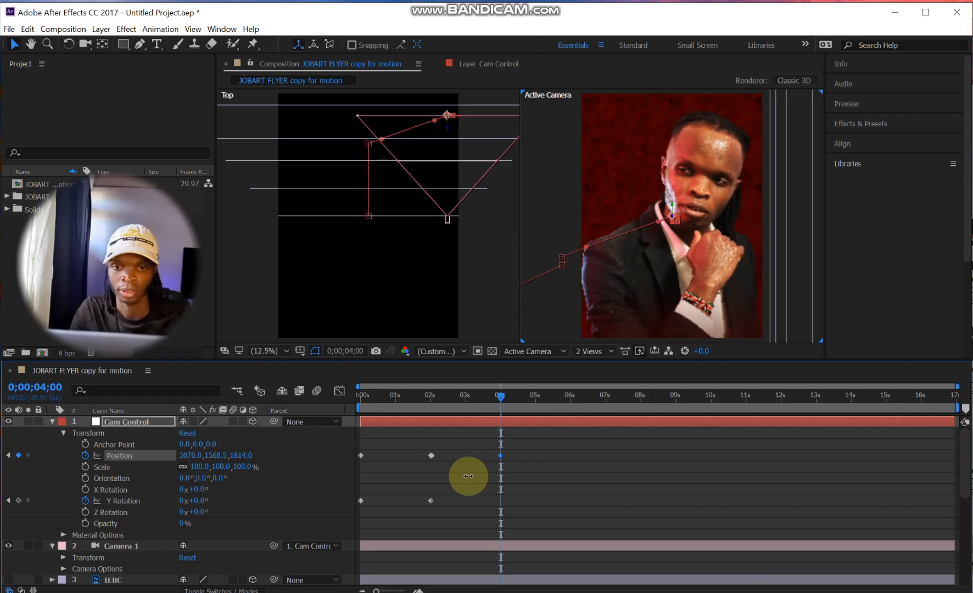
- Set Cam Control's Y Rotation to 3° at 4 seconds
{"action": "left_click", "coordinate": [200, 502]}
{"action": "left_click", "coordinate": [226, 505]}
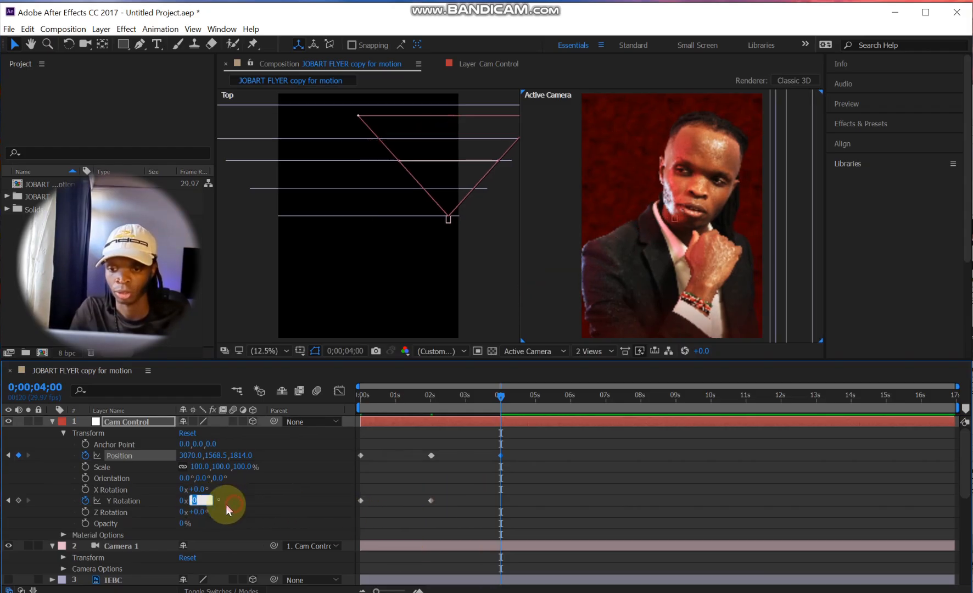
{"action": "left_click_drag", "start_coordinate": [195, 504], "coordinate": [212, 499]}
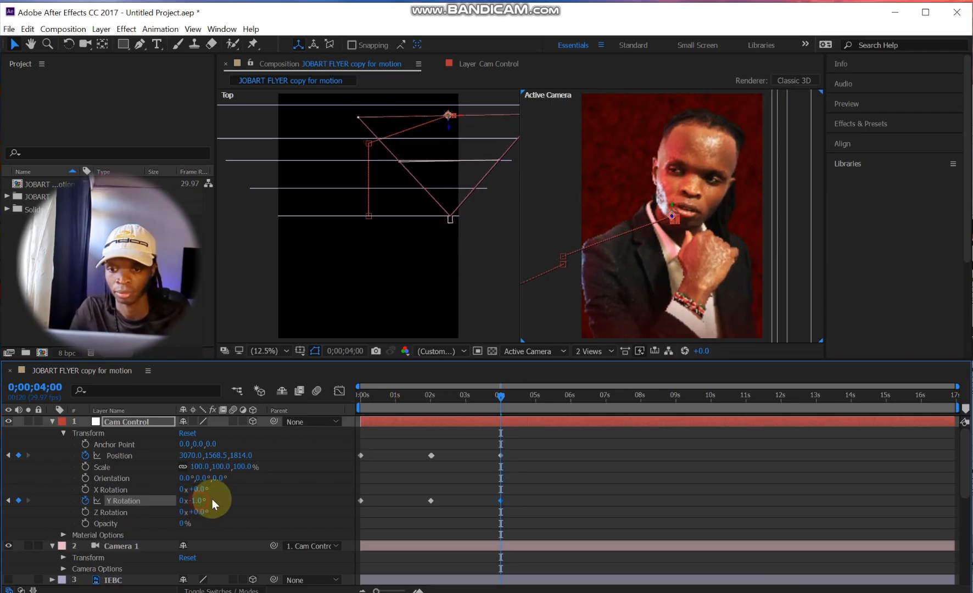
{"action": "left_click", "coordinate": [199, 500]}
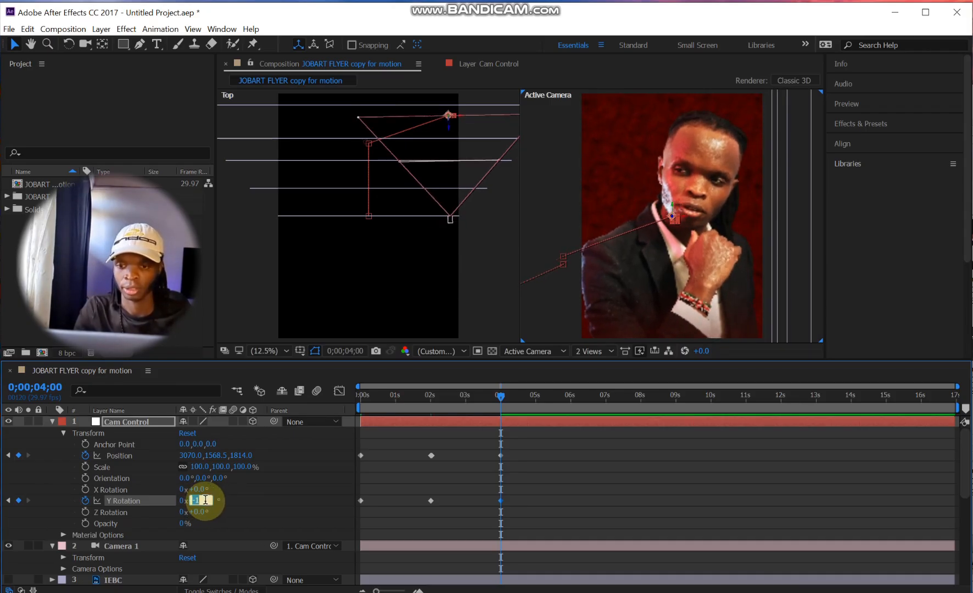
{"action": "type", "text": "3"}
{"action": "key", "text": "Return"}
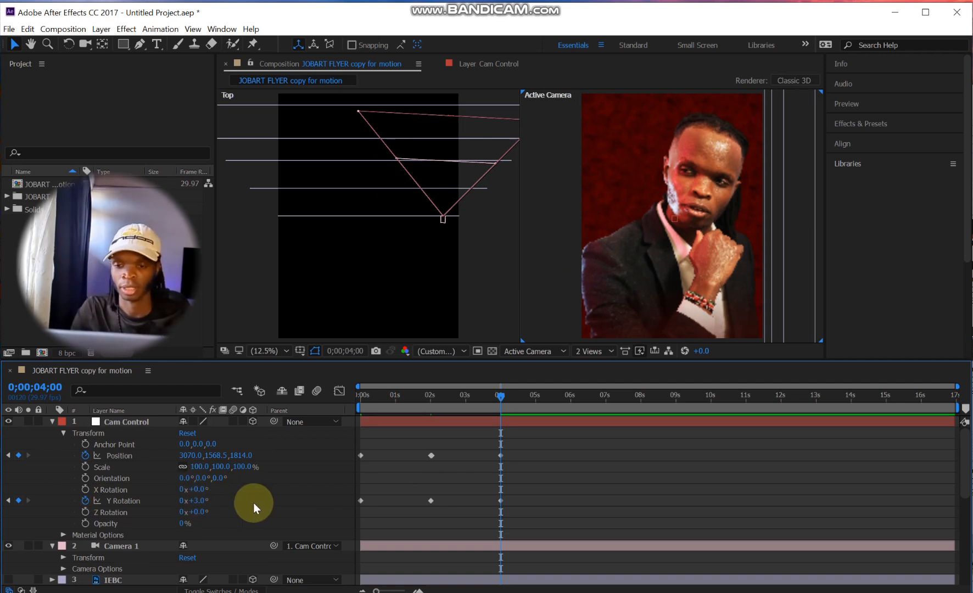
- Move the current time to 0;00;06;01 and set Cam Control's X position to 200 to shift the camera to the other suited man
{"action": "left_click", "coordinate": [571, 397]}
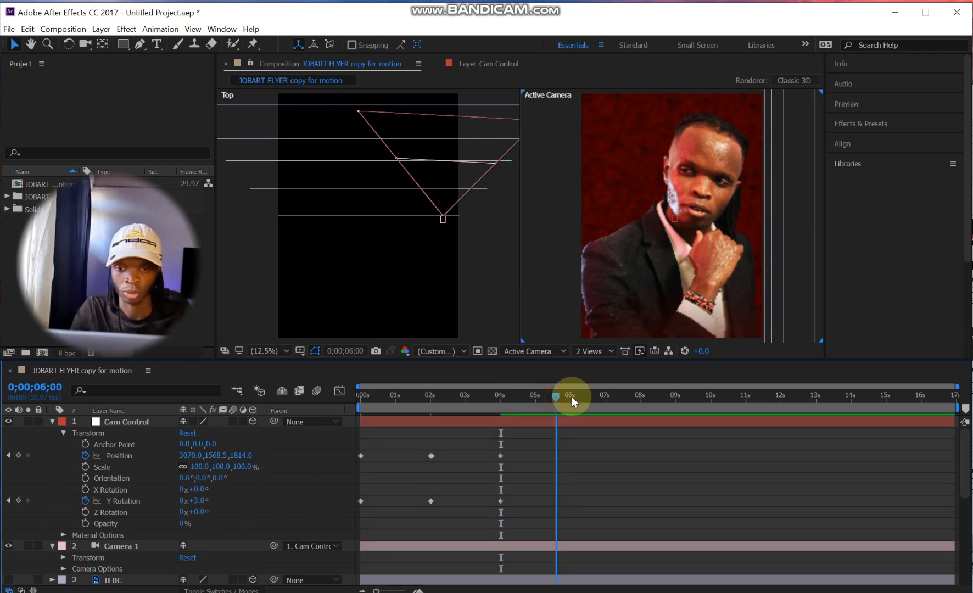
{"action": "left_click", "coordinate": [532, 395]}
{"action": "left_click_drag", "start_coordinate": [554, 396], "coordinate": [572, 397]}
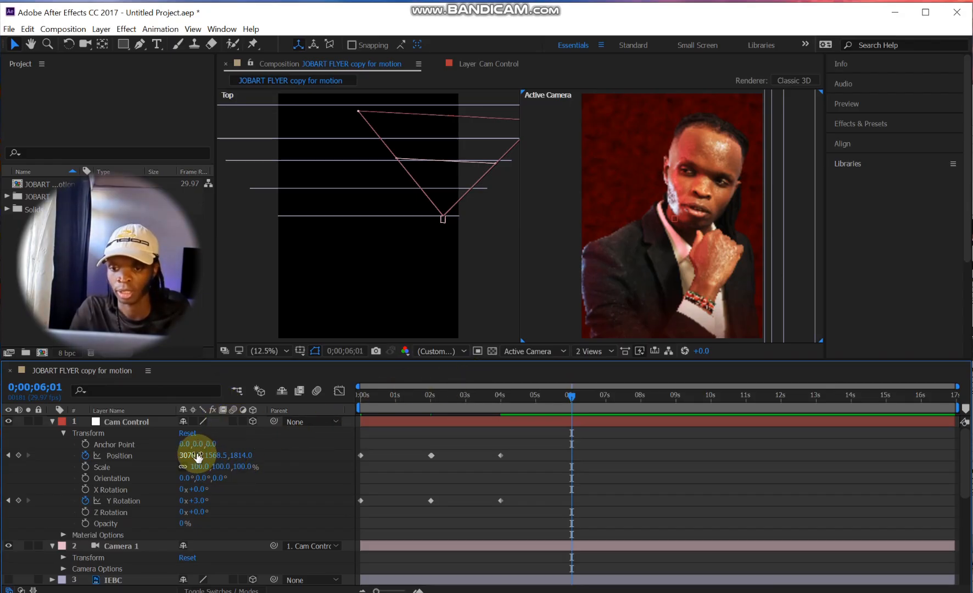
{"action": "left_click_drag", "start_coordinate": [191, 455], "coordinate": [11, 465]}
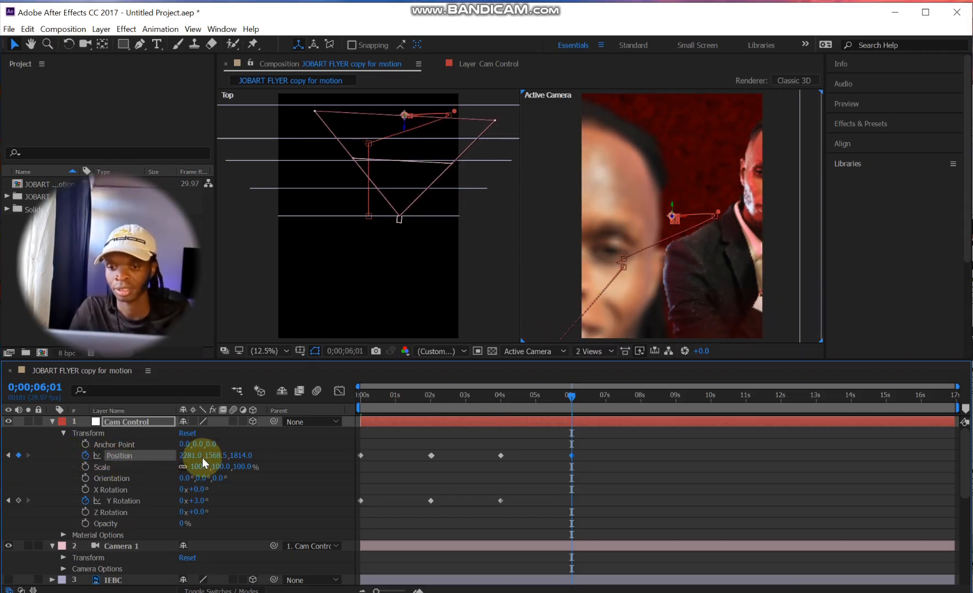
{"action": "left_click_drag", "start_coordinate": [200, 457], "coordinate": [44, 458]}
{"action": "left_click", "coordinate": [410, 309]}
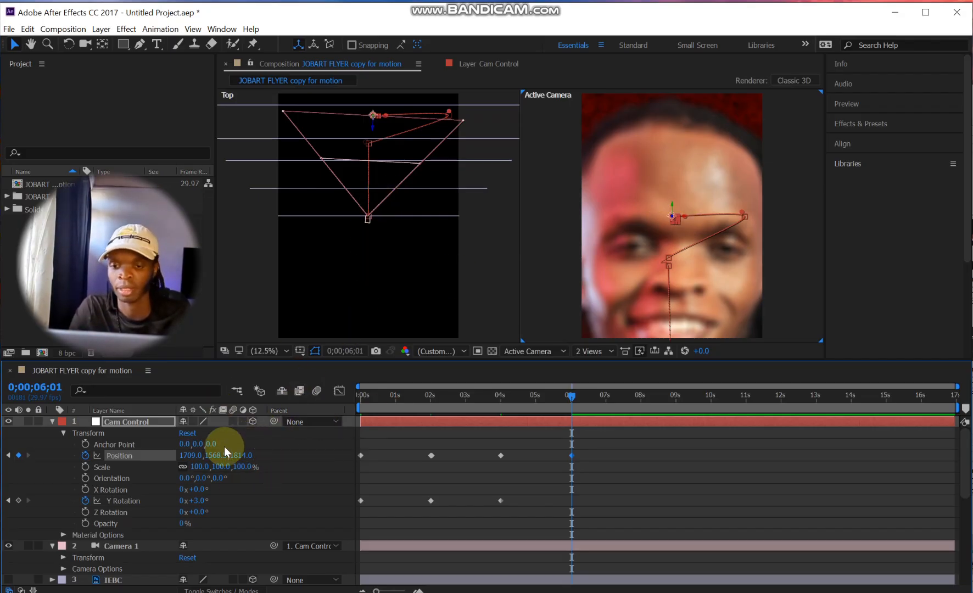
{"action": "mouse_move", "coordinate": [192, 456]}
{"action": "left_mouse_down"}
{"action": "mouse_move", "coordinate": [71, 457]}
{"action": "mouse_move", "coordinate": [189, 454]}
{"action": "left_mouse_up"}
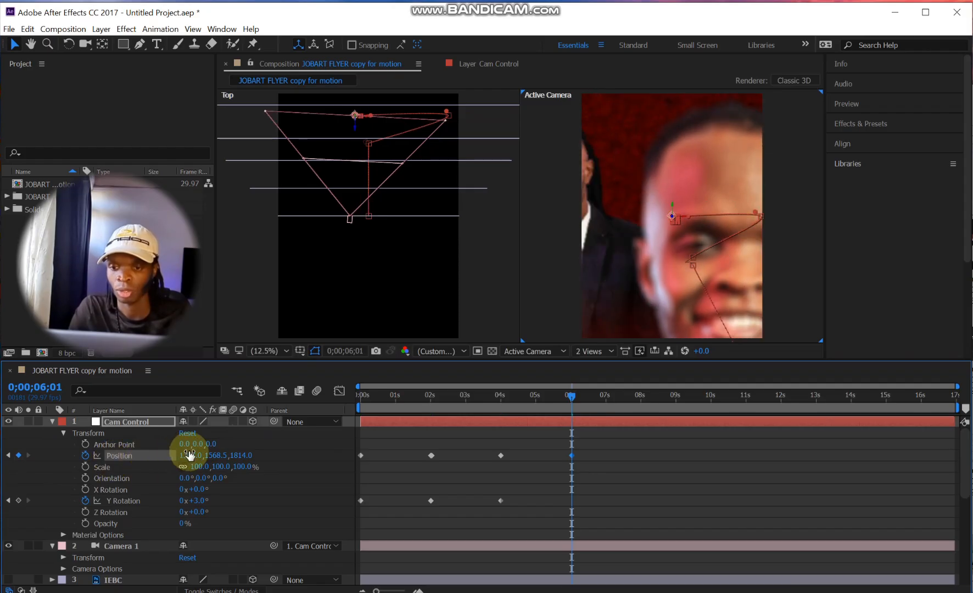
{"action": "left_click", "coordinate": [189, 455]}
{"action": "type", "text": "200"}
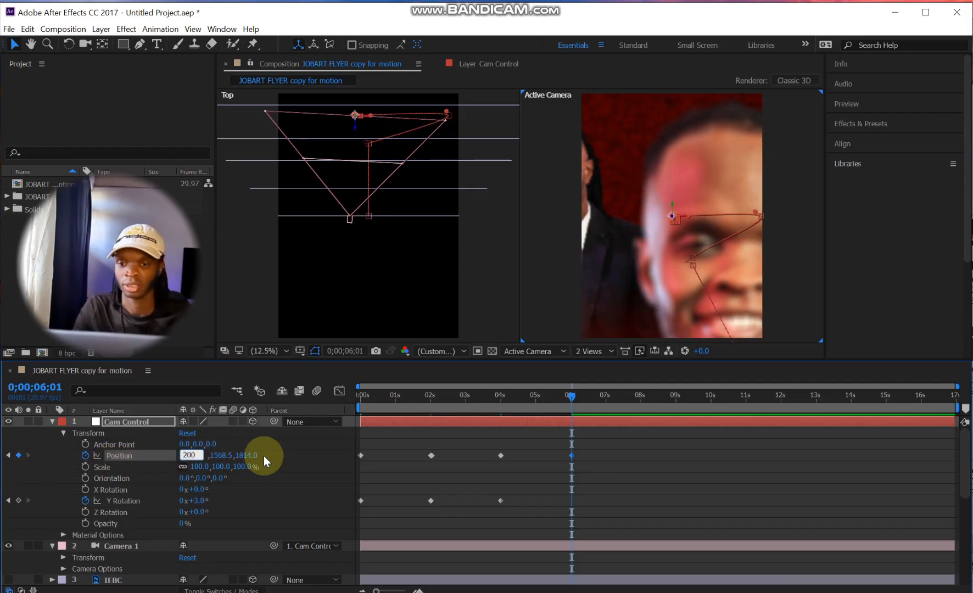
{"action": "left_click", "coordinate": [282, 457]}
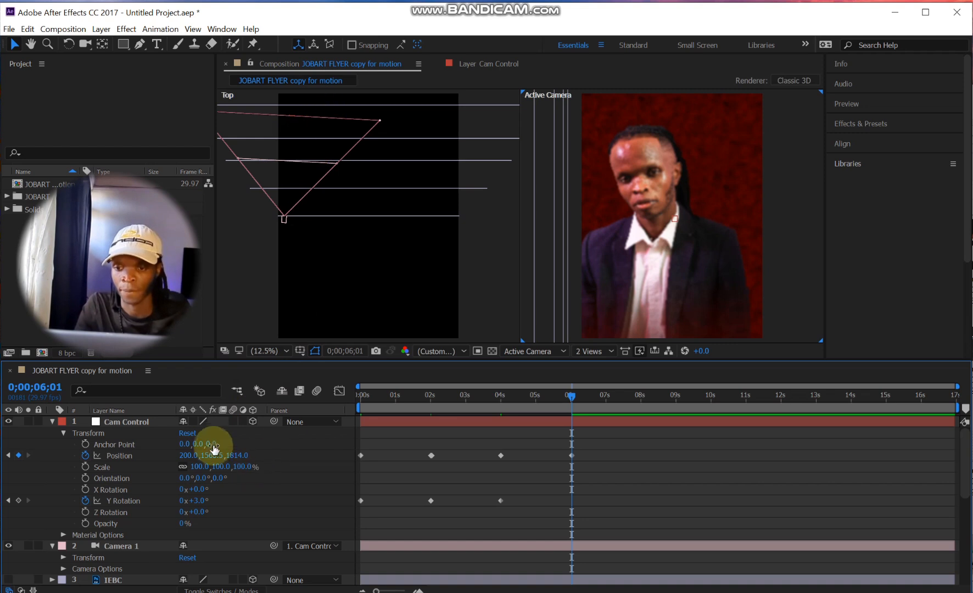
- Refine Cam Control's Position at 0;00;06;01 to -32, 1343.5, 2200 for a closer framing of the man in the white shirt
{"action": "left_click_drag", "start_coordinate": [246, 456], "coordinate": [321, 457]}
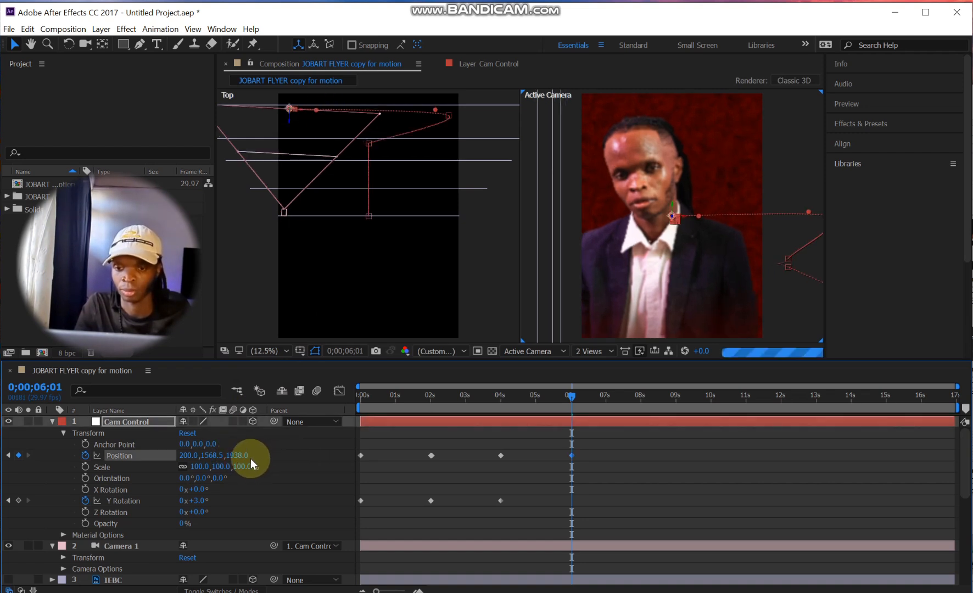
{"action": "left_click_drag", "start_coordinate": [236, 455], "coordinate": [412, 460]}
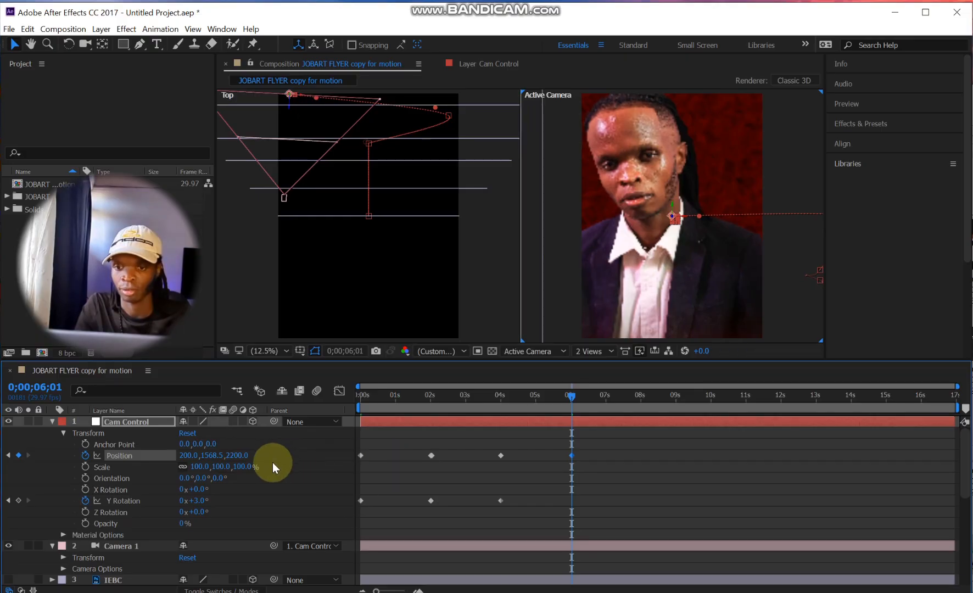
{"action": "left_click_drag", "start_coordinate": [210, 457], "coordinate": [57, 460]}
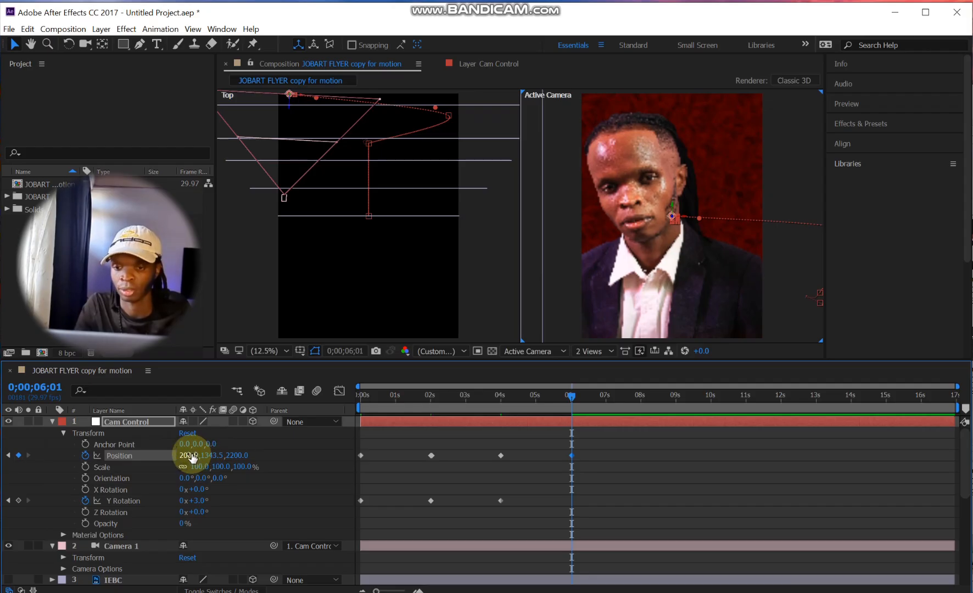
{"action": "left_click_drag", "start_coordinate": [191, 455], "coordinate": [36, 454]}
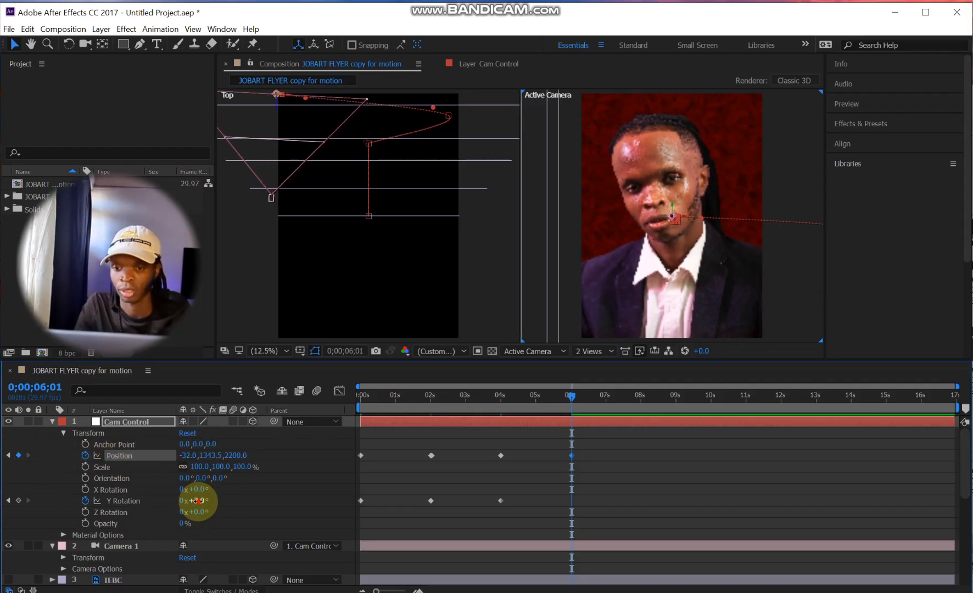
- Set Cam Control's Y Rotation to -3° at 0;00;06;01
{"action": "type", "text": "3"}
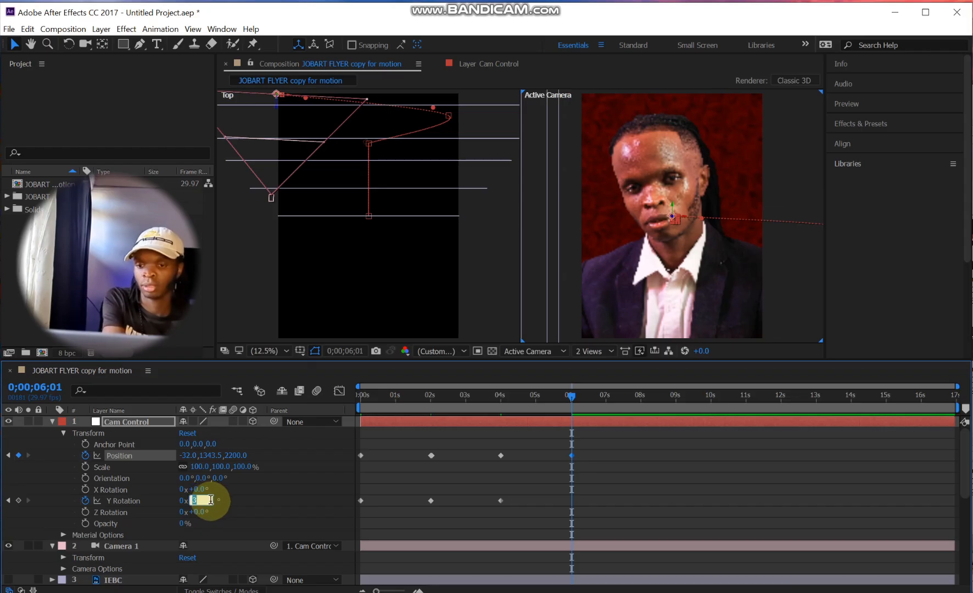
{"action": "type", "text": "-3"}
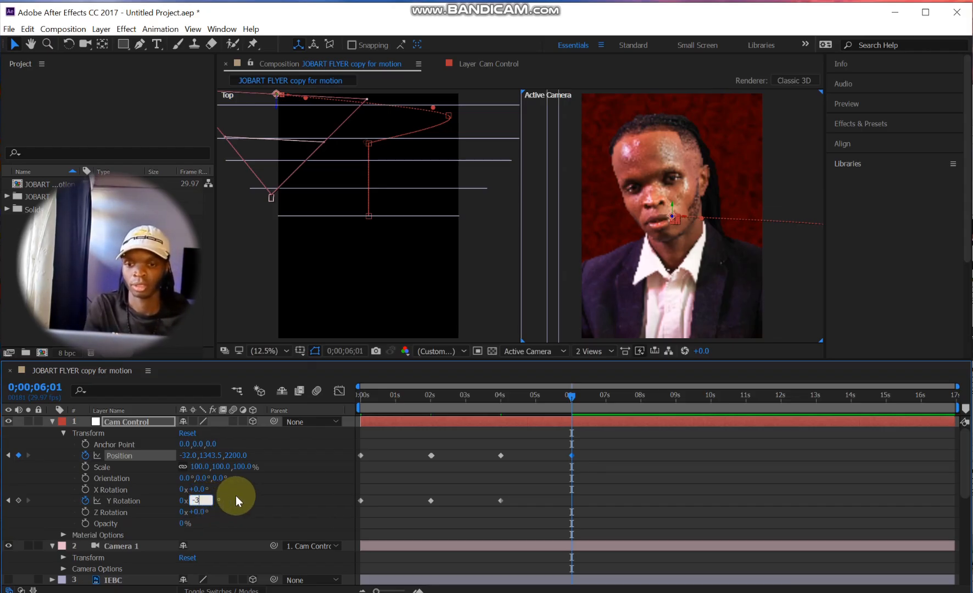
{"action": "key", "text": "Return"}
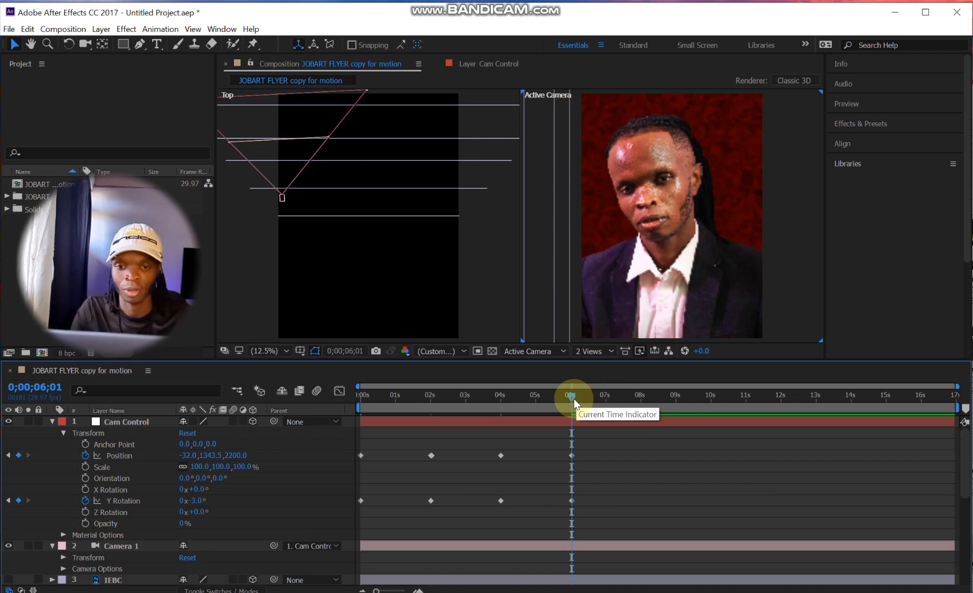
- Preview the camera move and reset Cam Control's transform at 0;00;09;01 to keyframe the return to the full flyer view
{"action": "left_click_drag", "start_coordinate": [573, 397], "coordinate": [566, 397]}
{"action": "left_click_drag", "start_coordinate": [474, 404], "coordinate": [570, 423]}
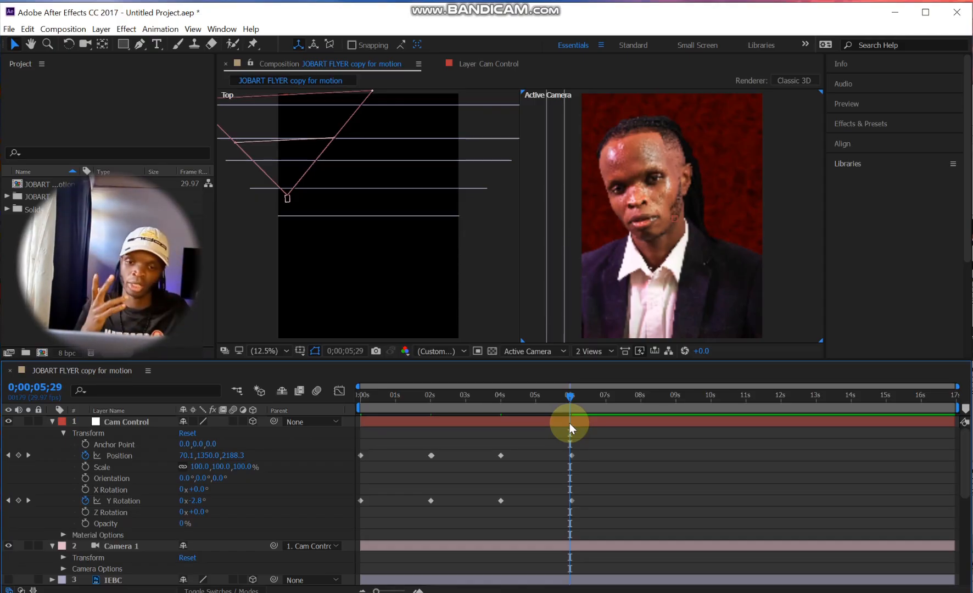
{"action": "key", "text": "space"}
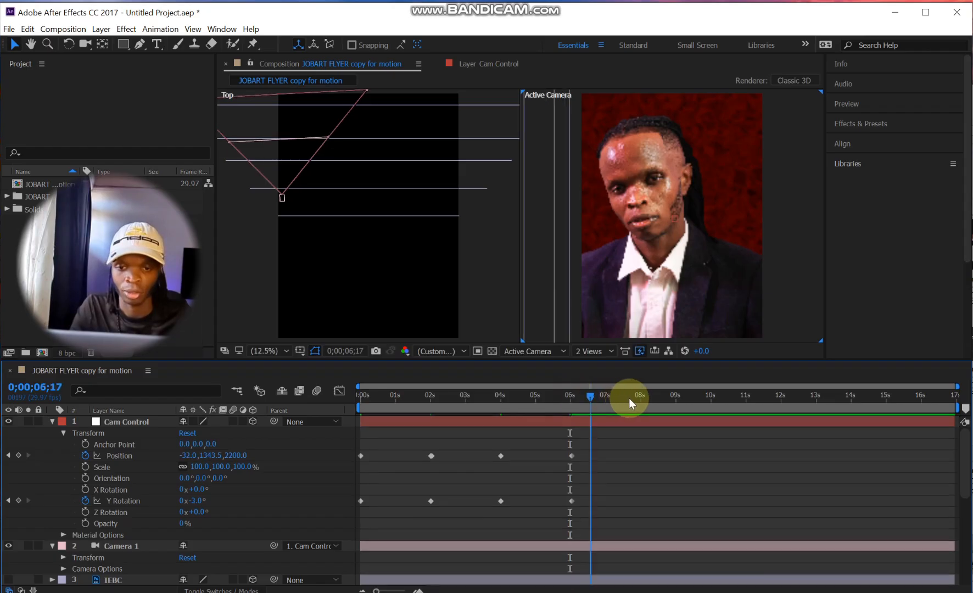
{"action": "key", "text": "space"}
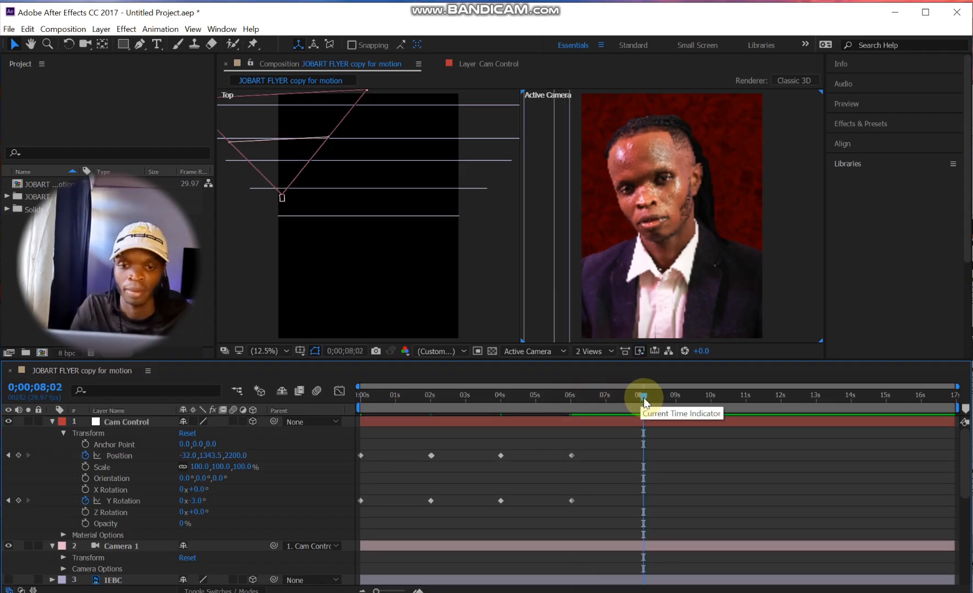
{"action": "left_click_drag", "start_coordinate": [644, 397], "coordinate": [680, 402]}
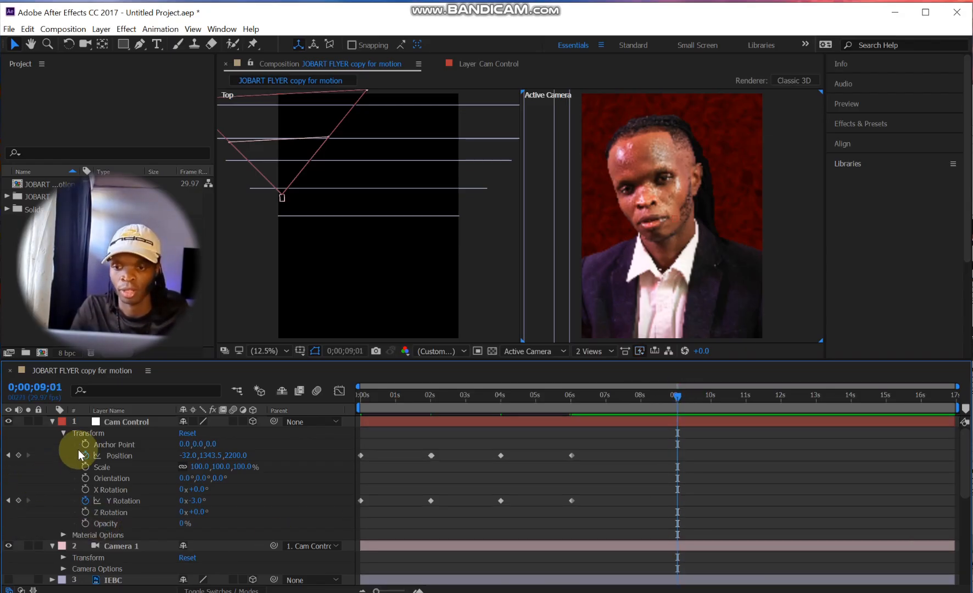
{"action": "left_click", "coordinate": [190, 433]}
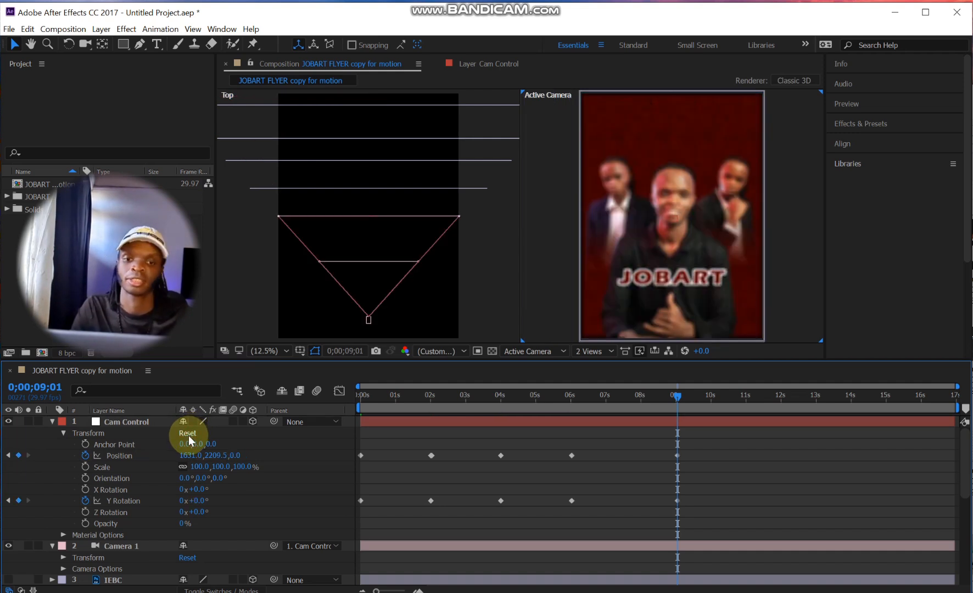
- Scrub around 9 seconds to check the return move and collapse the properties of Cam Control and Camera 1
{"action": "left_click_drag", "start_coordinate": [704, 397], "coordinate": [679, 401]}
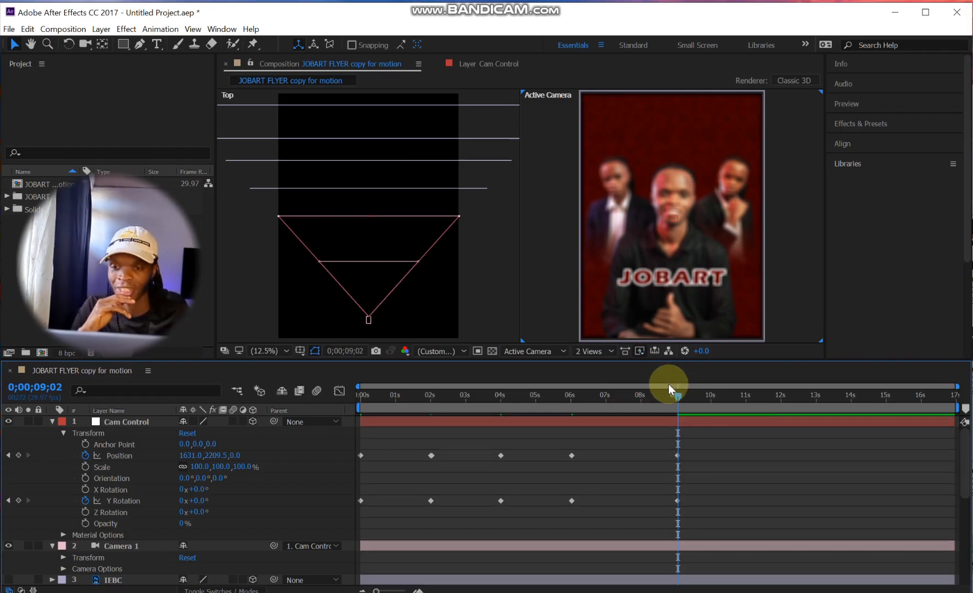
{"action": "left_click", "coordinate": [53, 423]}
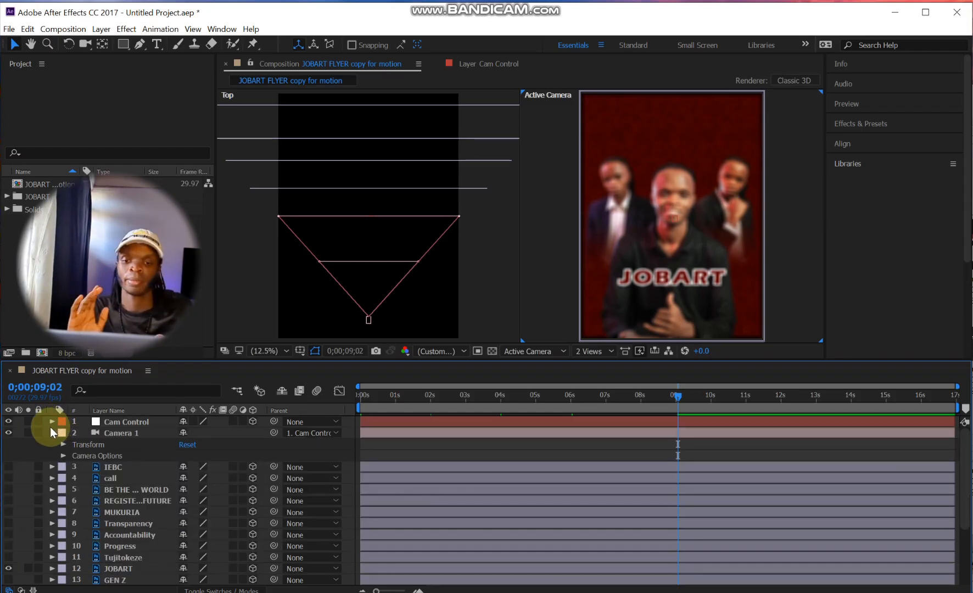
{"action": "left_click", "coordinate": [52, 433]}
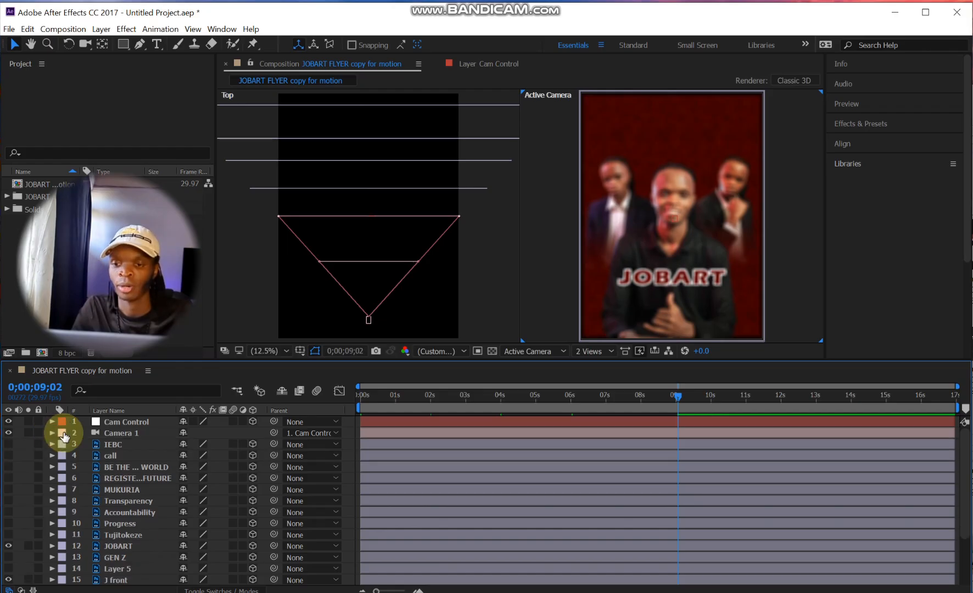
- Check the transform properties of Camera 1 and Cam Control, and move the current time to Cam Control's last keyframes at 0;00;09;01
{"action": "left_click", "coordinate": [62, 445]}
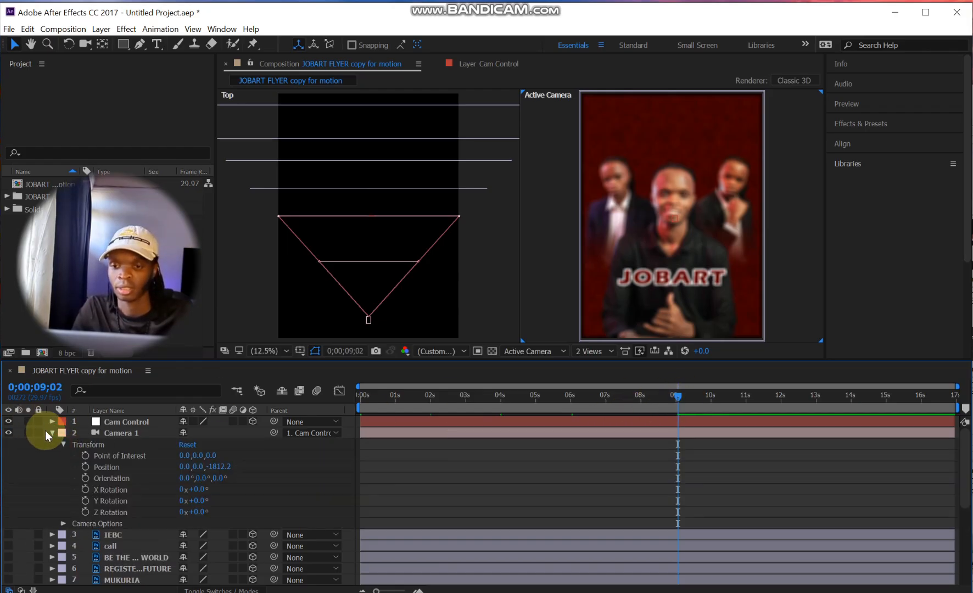
{"action": "left_click", "coordinate": [53, 433]}
{"action": "left_click", "coordinate": [51, 422]}
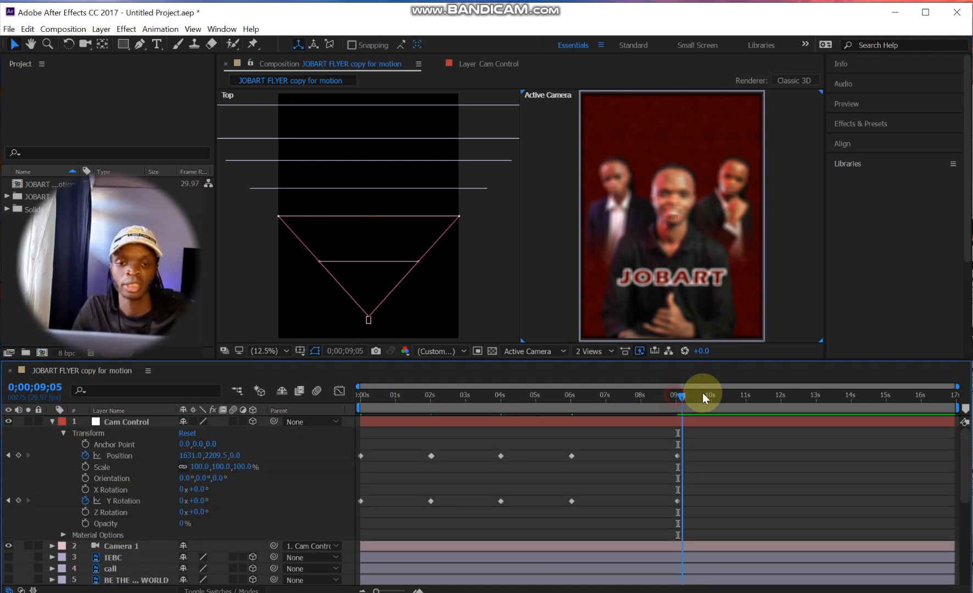
{"action": "left_click_drag", "start_coordinate": [703, 392], "coordinate": [679, 399]}
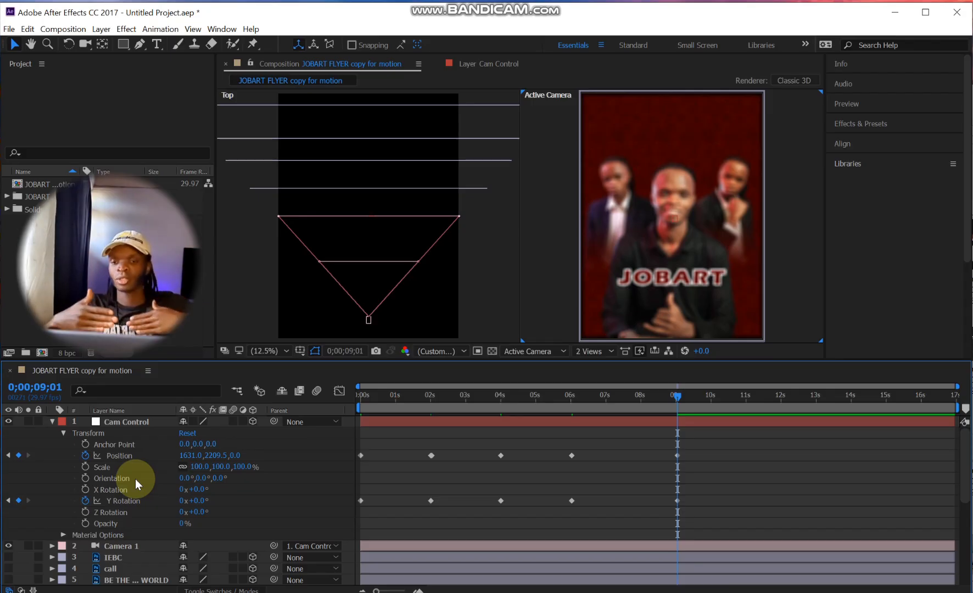
- Enable keyframing for Camera 1's Focus Distance and Aperture at 0;00;06;02
{"action": "left_click", "coordinate": [53, 421]}
{"action": "left_click", "coordinate": [51, 433]}
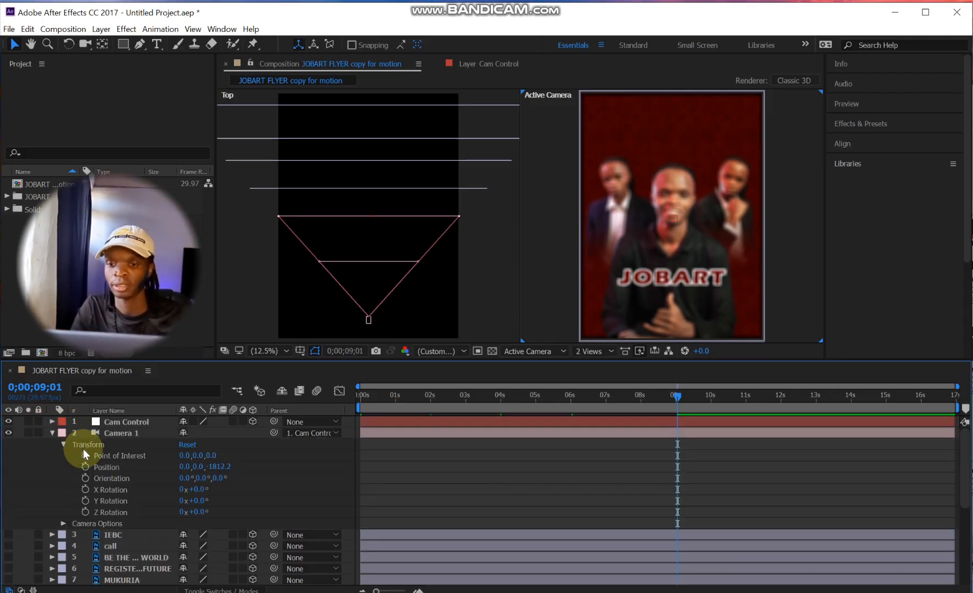
{"action": "left_click", "coordinate": [63, 444]}
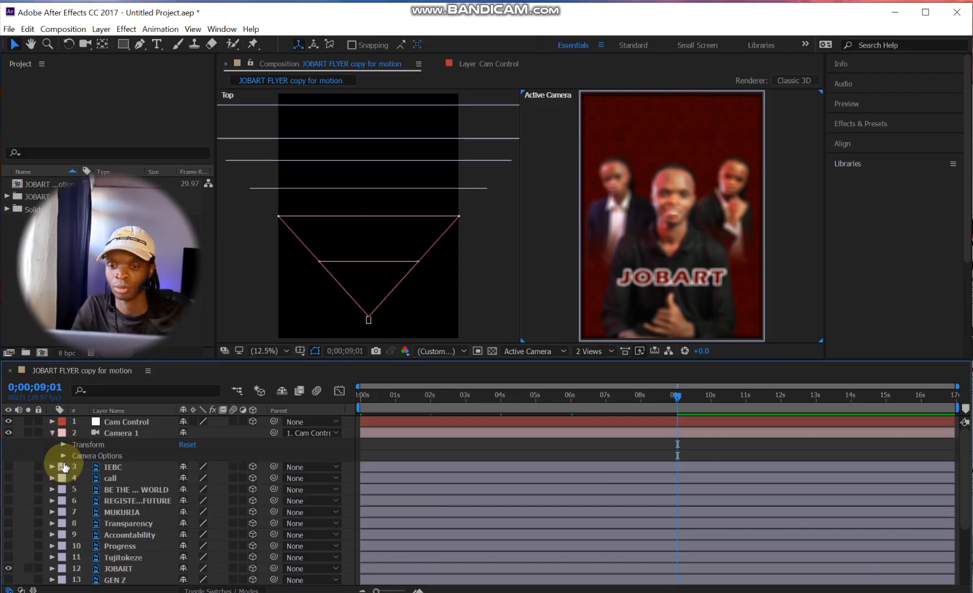
{"action": "left_click", "coordinate": [63, 456]}
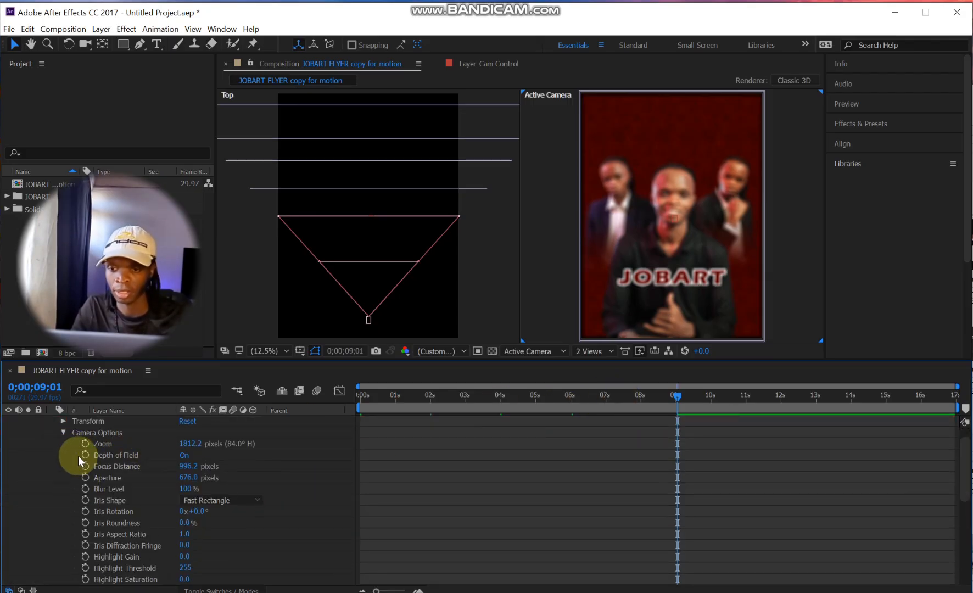
{"action": "scroll", "coordinate": [125, 534], "scroll_direction": "down", "scroll_amount": 1}
{"action": "scroll", "coordinate": [124, 533], "scroll_direction": "up", "scroll_amount": 2}
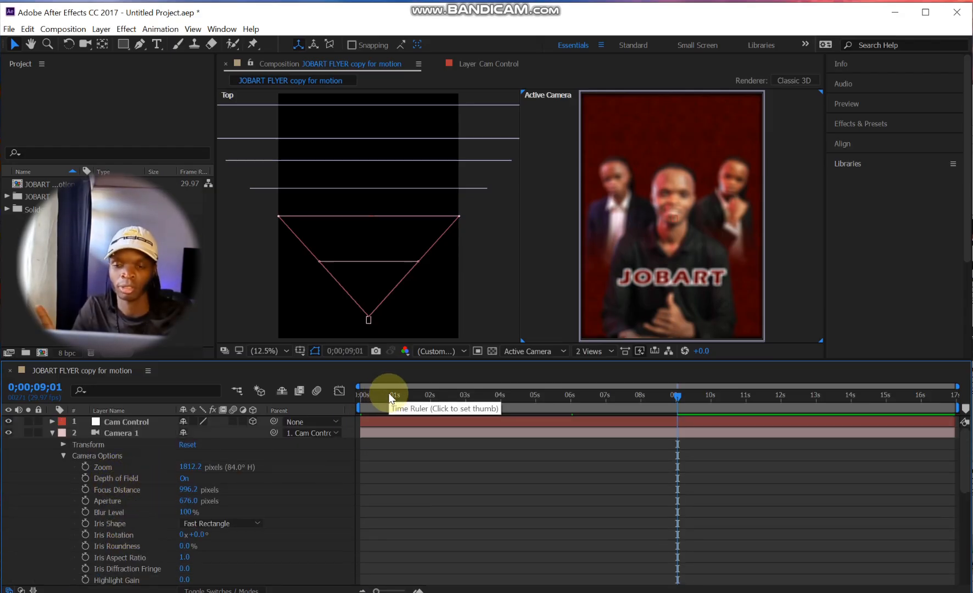
{"action": "left_click", "coordinate": [410, 394]}
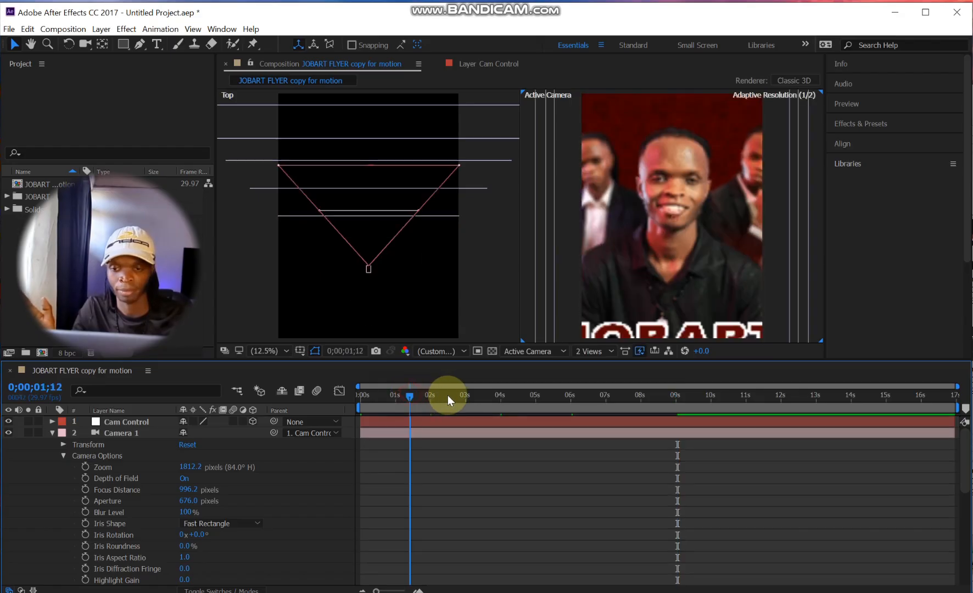
{"action": "left_click_drag", "start_coordinate": [448, 395], "coordinate": [570, 416]}
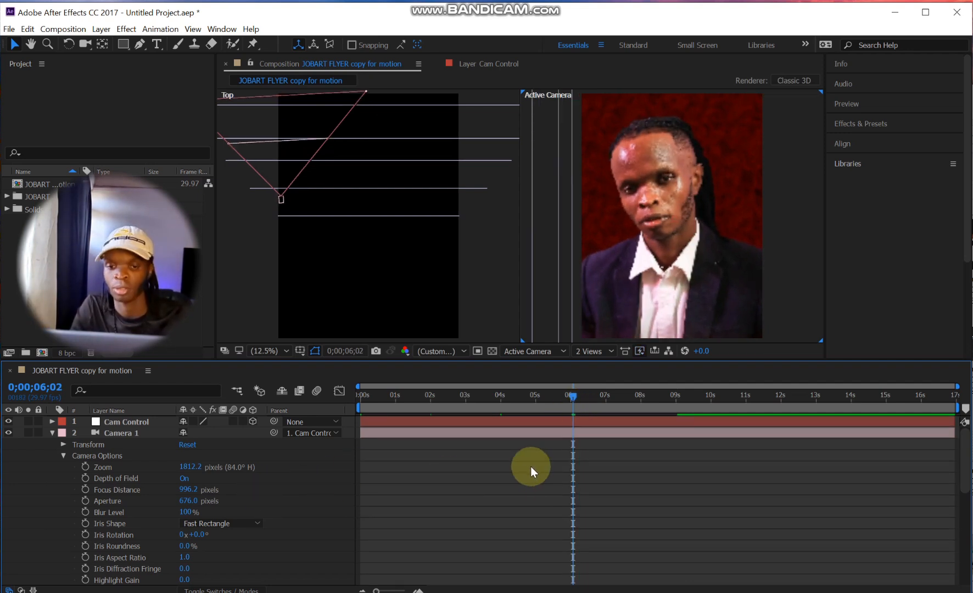
{"action": "left_click", "coordinate": [85, 489]}
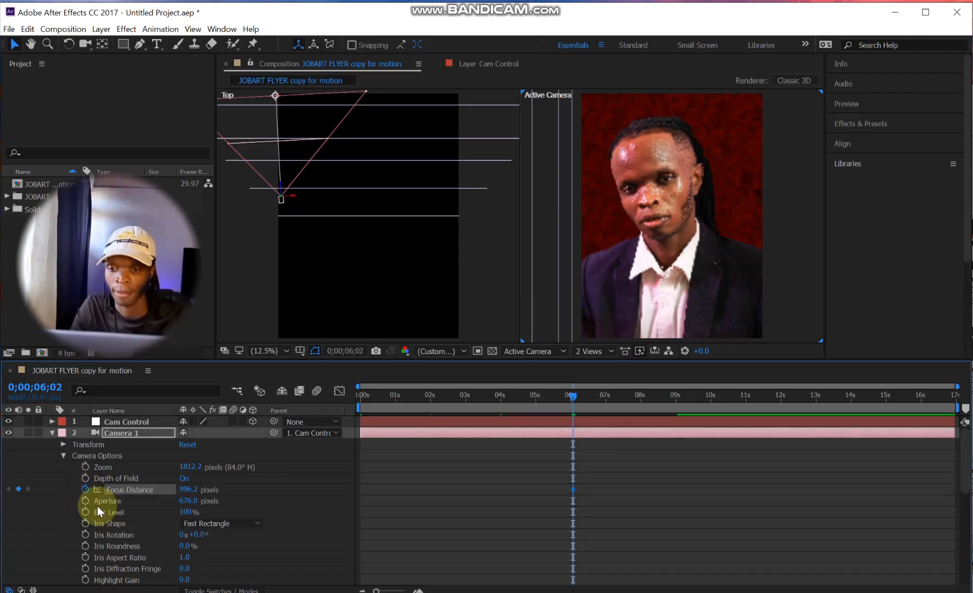
{"action": "left_click", "coordinate": [85, 502]}
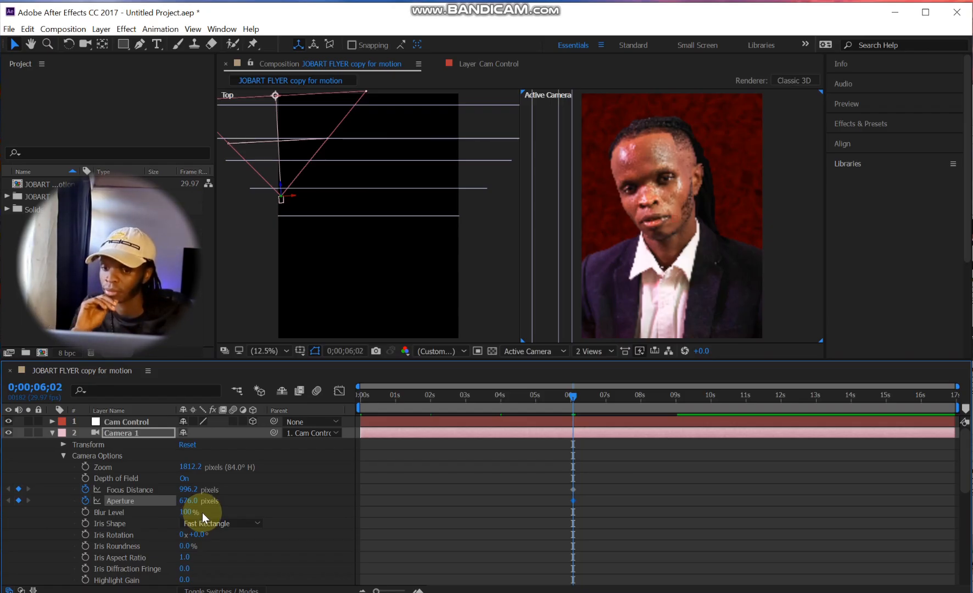
{"action": "left_click", "coordinate": [87, 478]}
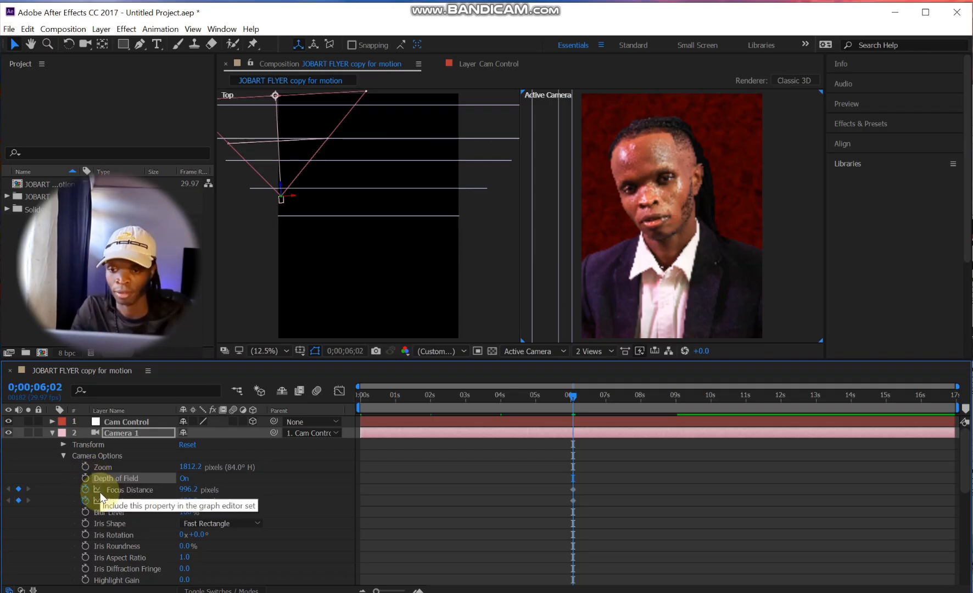
- Keyframe Camera 1's Aperture at 0 pixels at 0;00;09;01, and remove the trial Focus Distance keyframe of 1946.2 pixels there
{"action": "left_click_drag", "start_coordinate": [507, 394], "coordinate": [678, 417]}
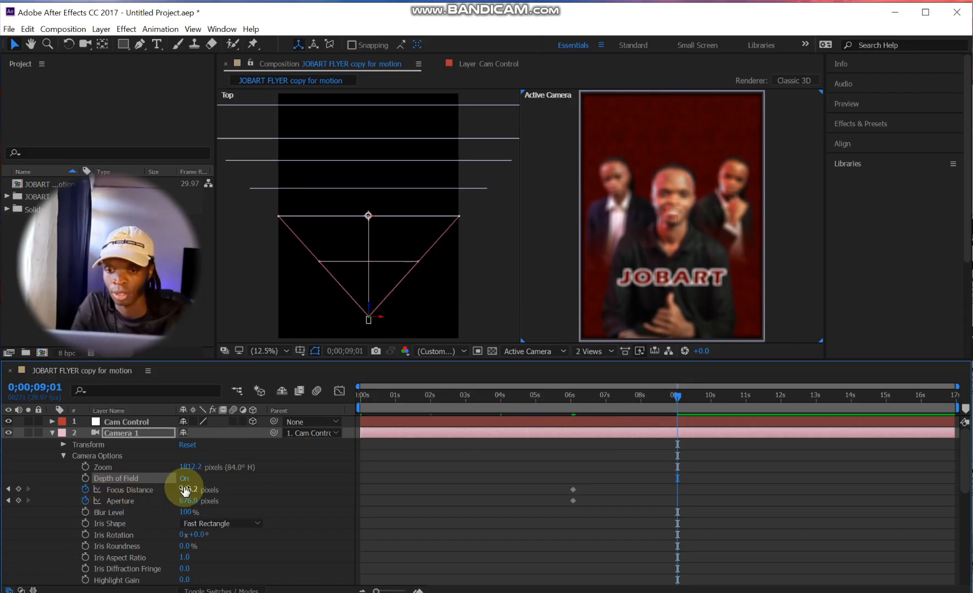
{"action": "left_click_drag", "start_coordinate": [185, 493], "coordinate": [829, 504]}
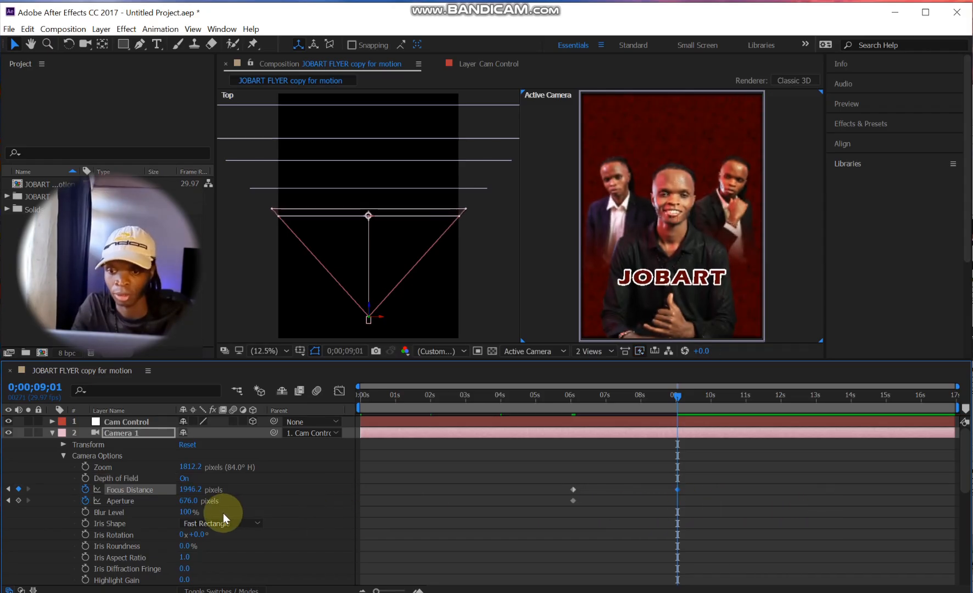
{"action": "left_click_drag", "start_coordinate": [187, 504], "coordinate": [0, 501]}
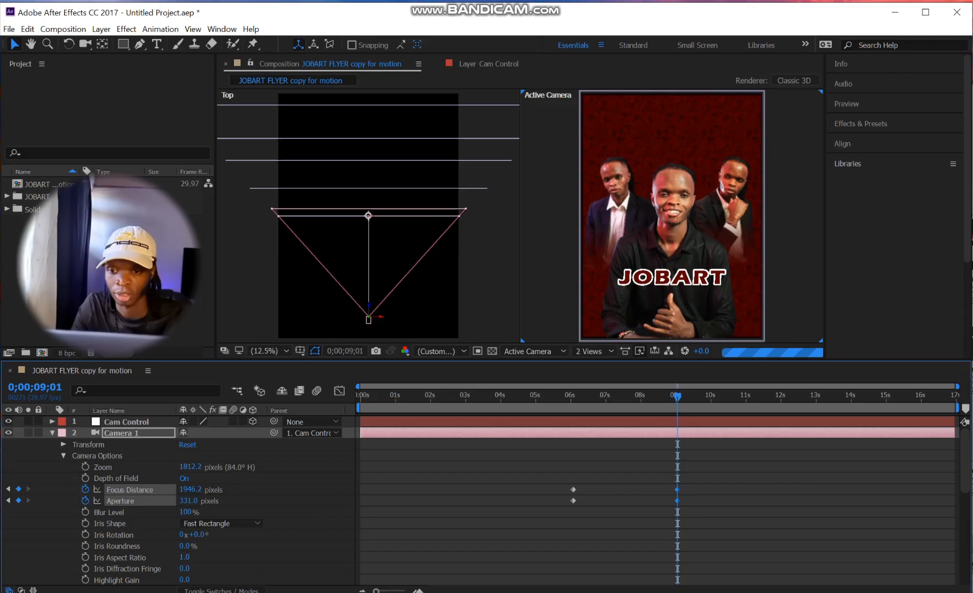
{"action": "left_click_drag", "start_coordinate": [196, 501], "coordinate": [194, 501]}
{"action": "left_click", "coordinate": [195, 500]}
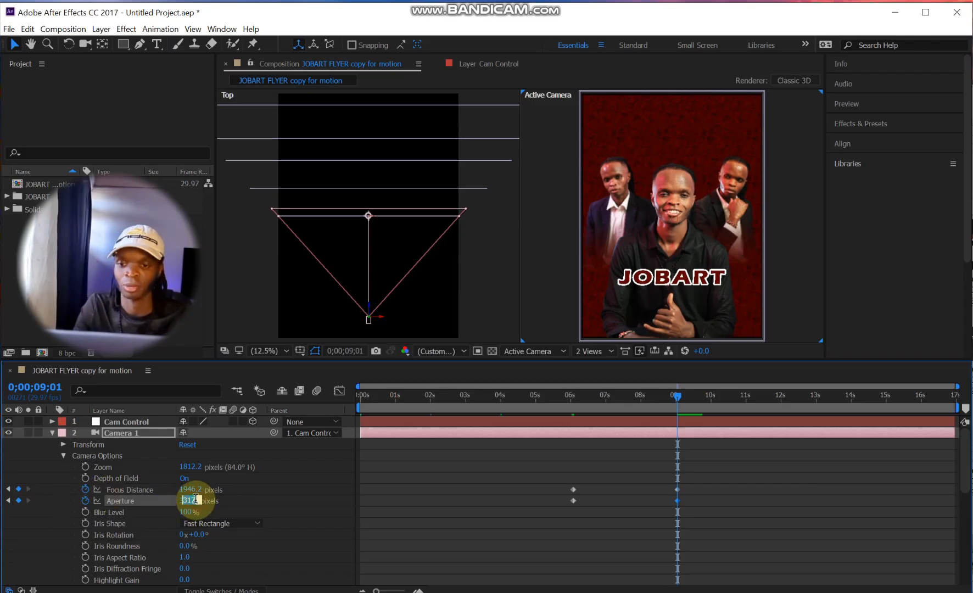
{"action": "type", "text": "0"}
{"action": "left_click", "coordinate": [259, 497]}
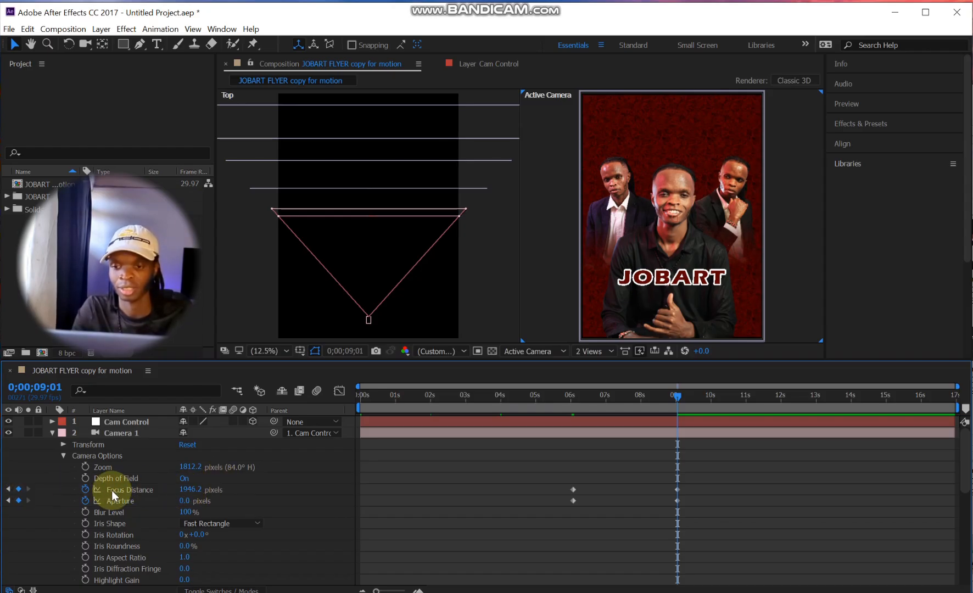
{"action": "left_click", "coordinate": [18, 489]}
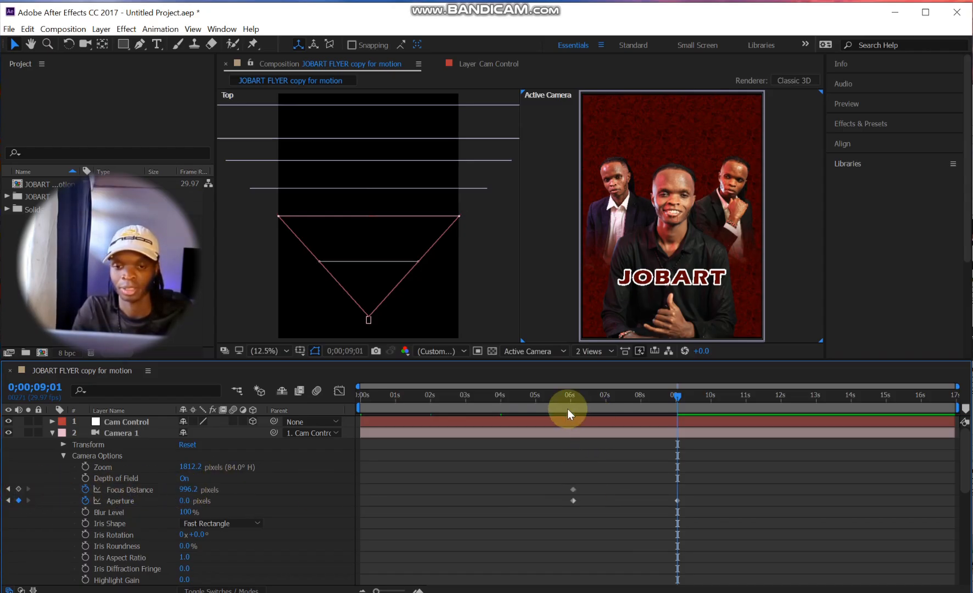
- Scrub the focus change between 6 and 9 seconds, collapse Camera 1's properties and return to the composition's start
{"action": "left_click", "coordinate": [575, 393]}
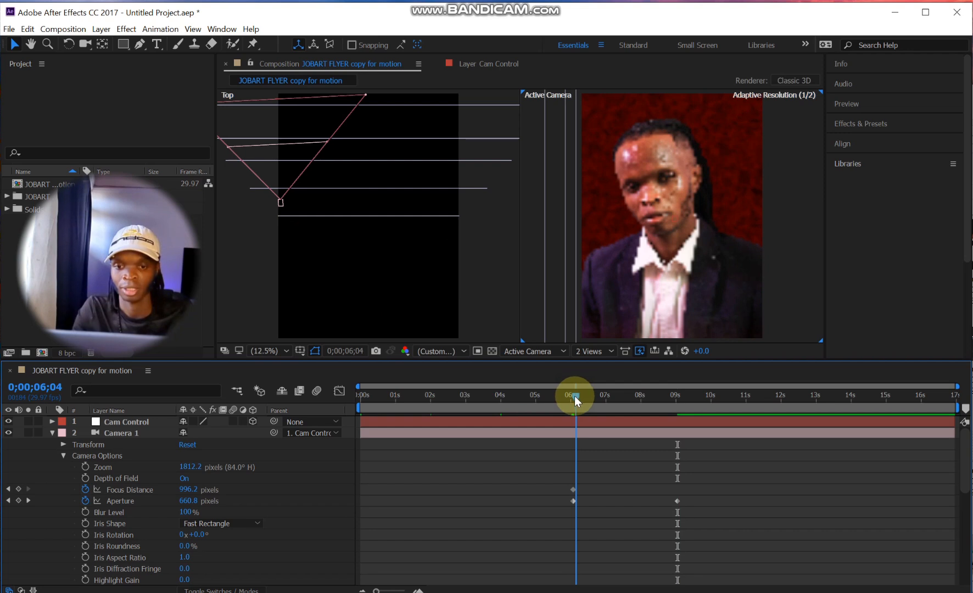
{"action": "left_click_drag", "start_coordinate": [574, 396], "coordinate": [621, 396]}
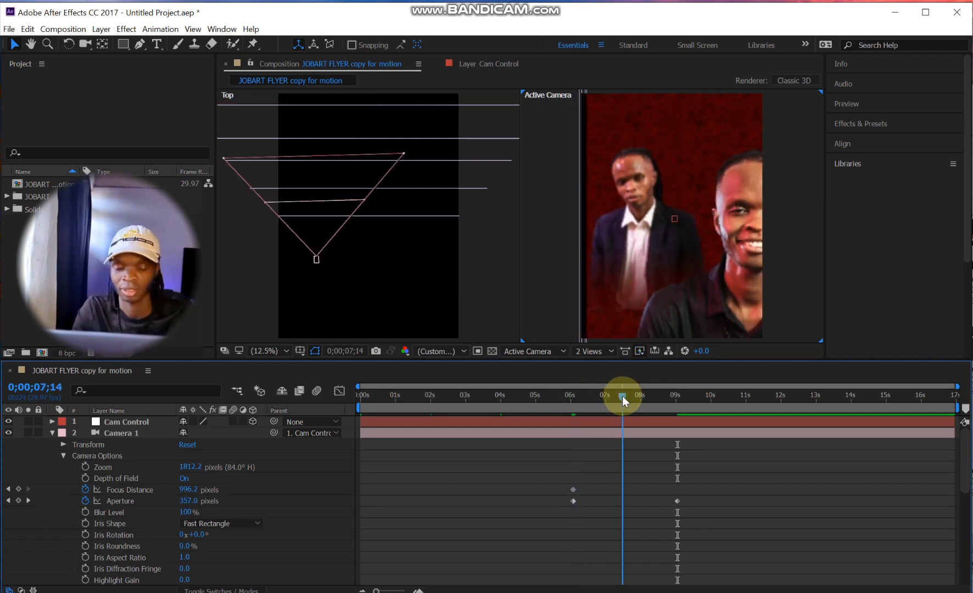
{"action": "left_click_drag", "start_coordinate": [622, 396], "coordinate": [680, 417]}
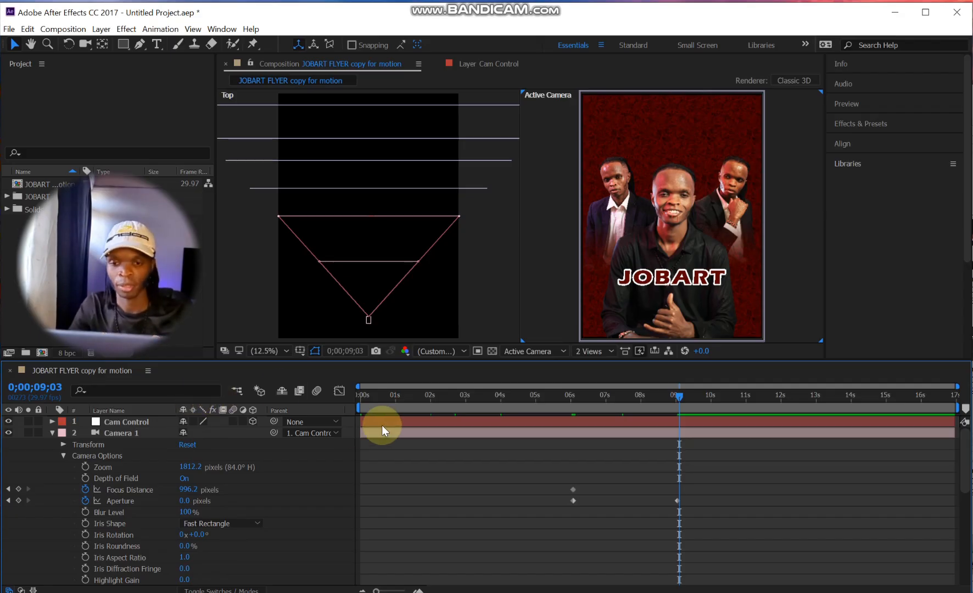
{"action": "left_click", "coordinate": [52, 433]}
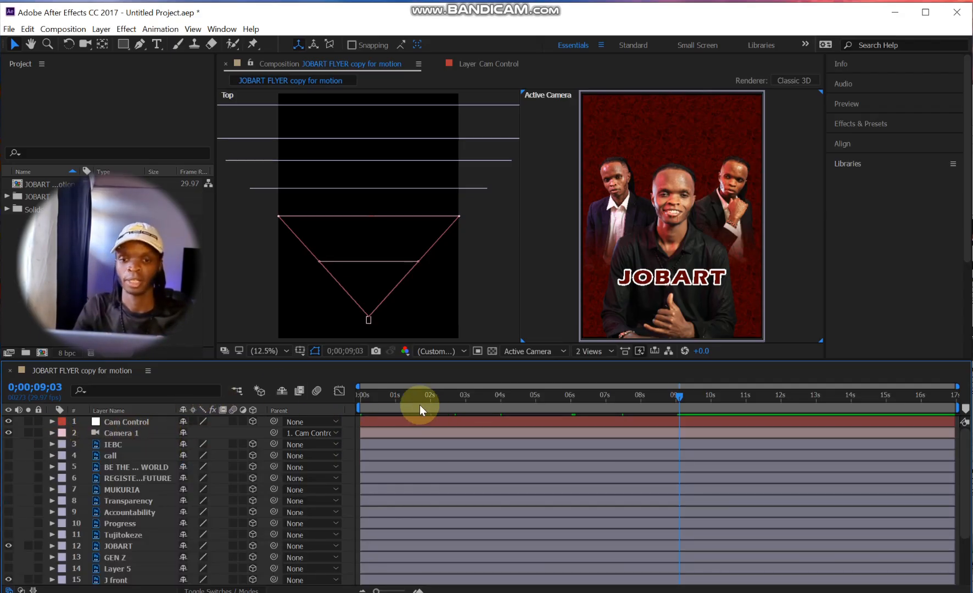
{"action": "key", "text": "Home"}
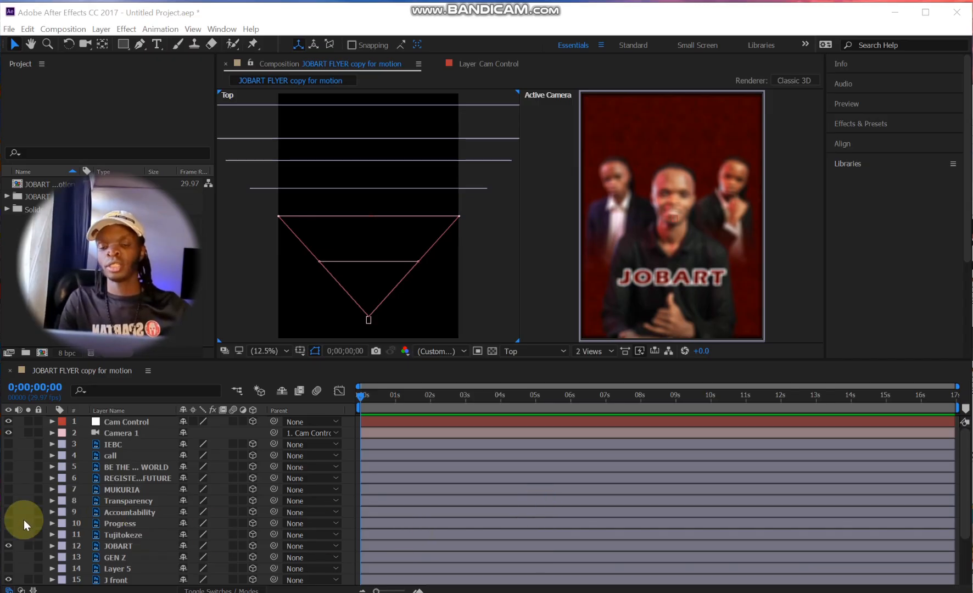
{"action": "left_click", "coordinate": [85, 488]}
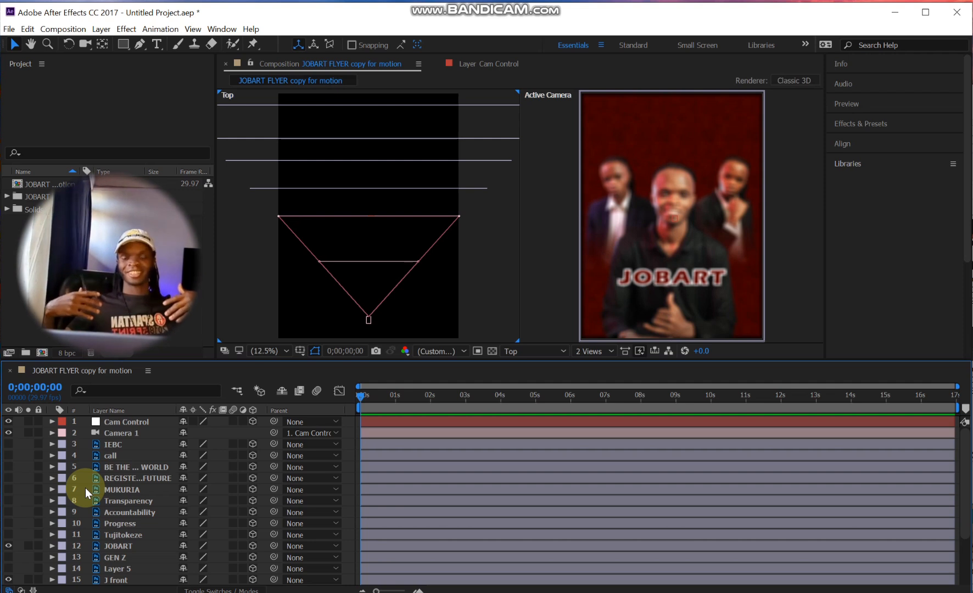
- Apply Easy Ease to all of Cam Control's Position and Y Rotation keyframes
{"action": "left_click", "coordinate": [51, 422]}
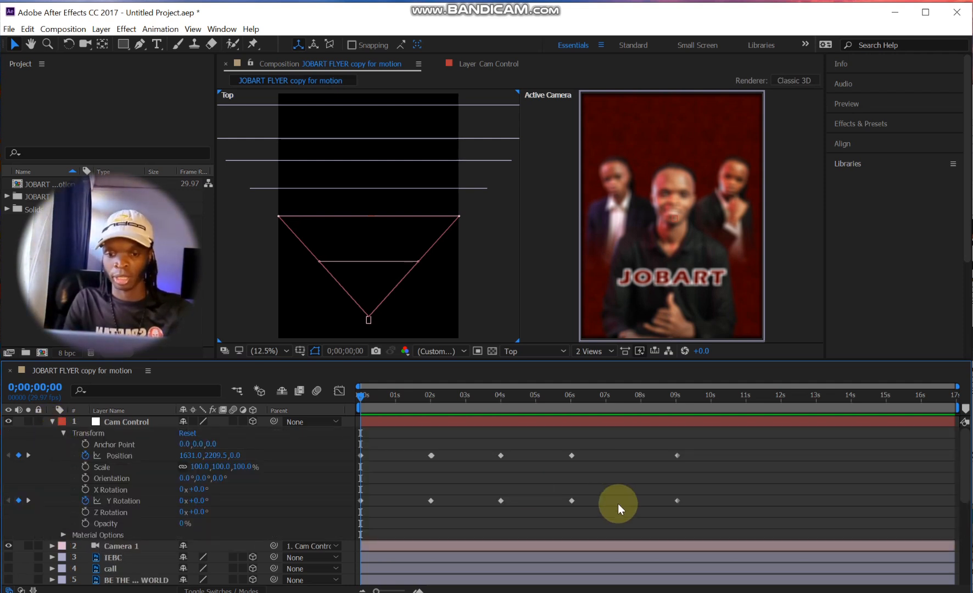
{"action": "left_click_drag", "start_coordinate": [714, 502], "coordinate": [354, 436]}
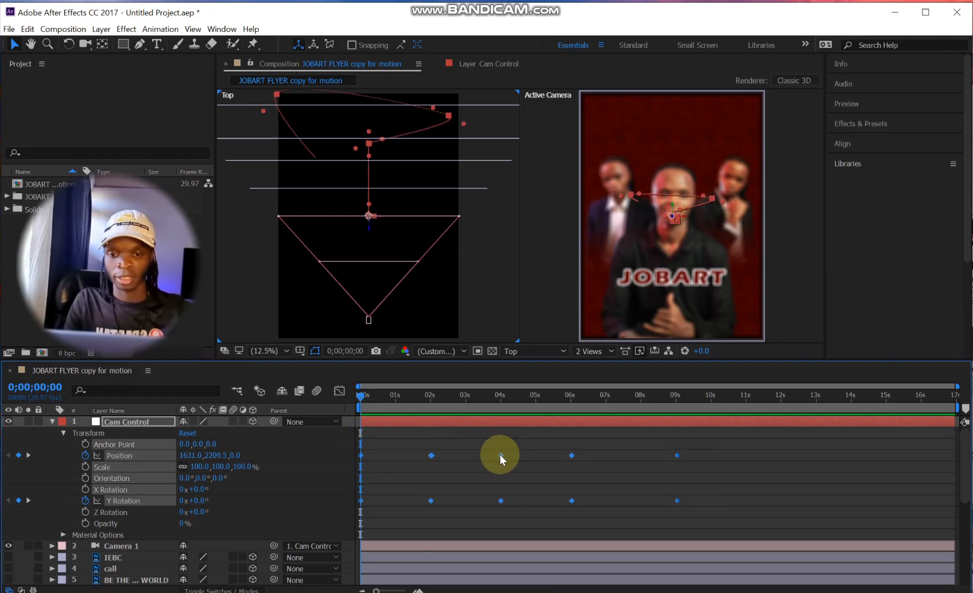
{"action": "right_click", "coordinate": [500, 455]}
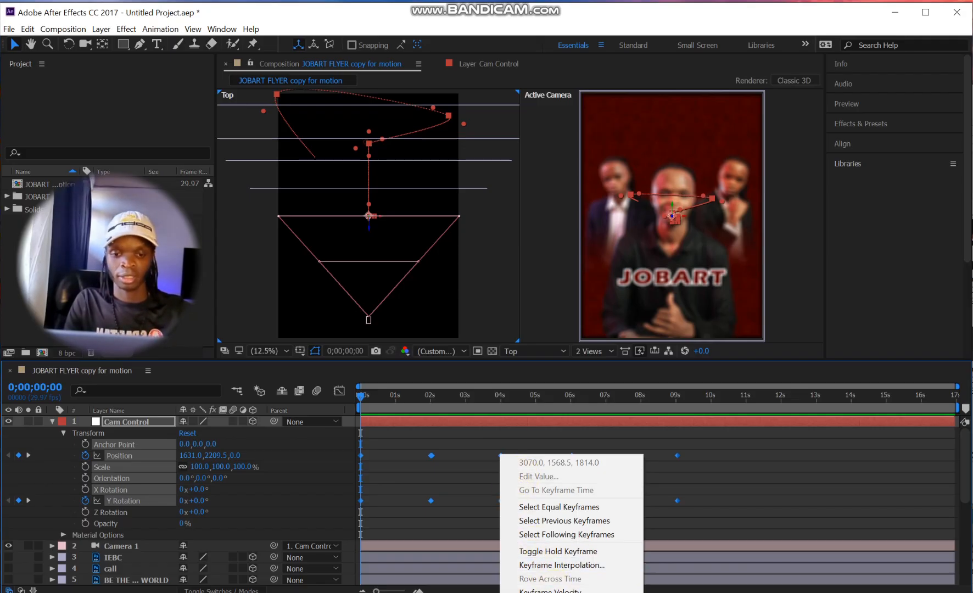
{"action": "left_click", "coordinate": [658, 592]}
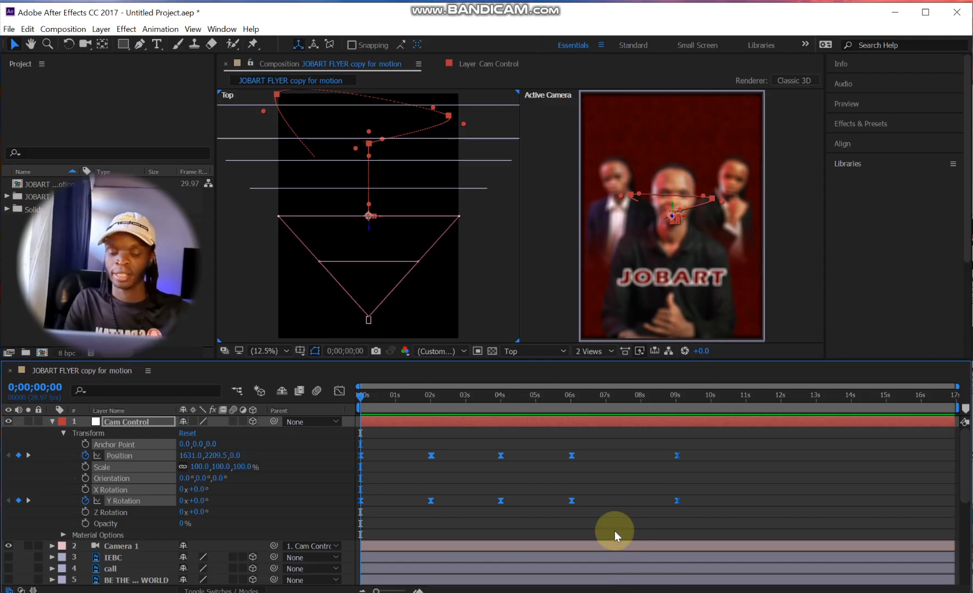
- Extend the incoming influence of all Cam Control keyframes to 100% in the speed graph so each move starts fast and slows gradually
{"action": "left_click", "coordinate": [339, 392]}
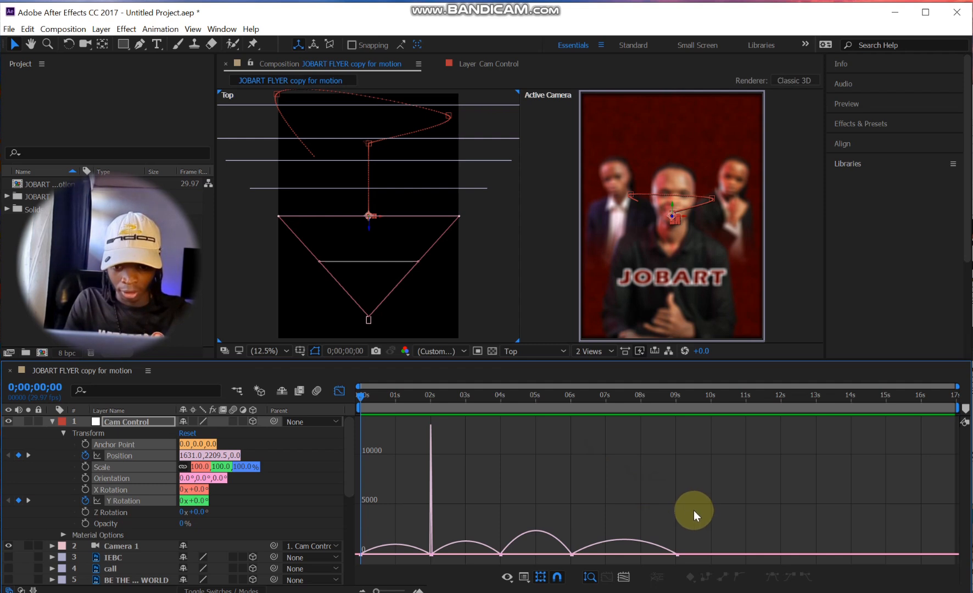
{"action": "left_click_drag", "start_coordinate": [712, 519], "coordinate": [355, 559]}
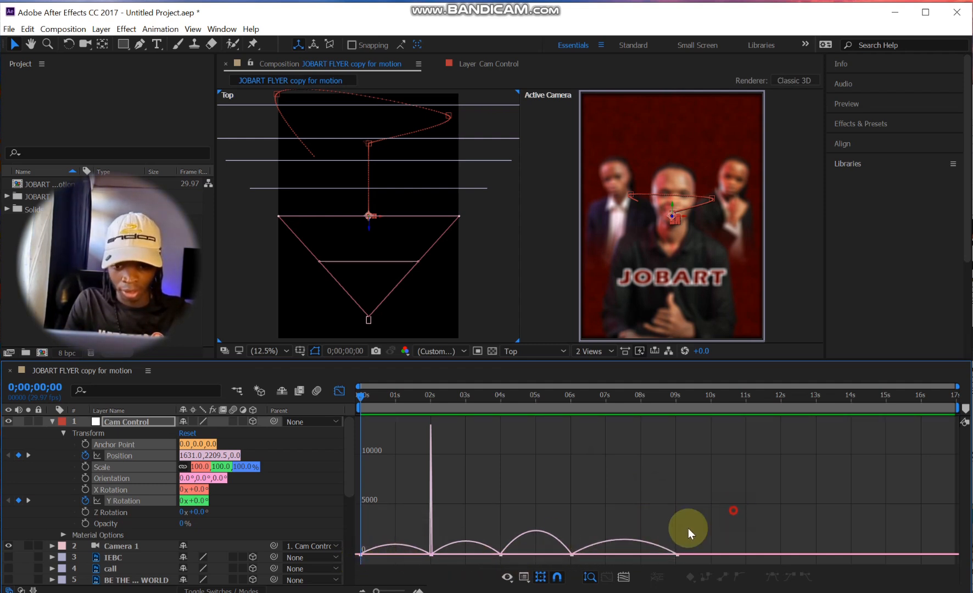
{"action": "left_click_drag", "start_coordinate": [689, 528], "coordinate": [358, 564]}
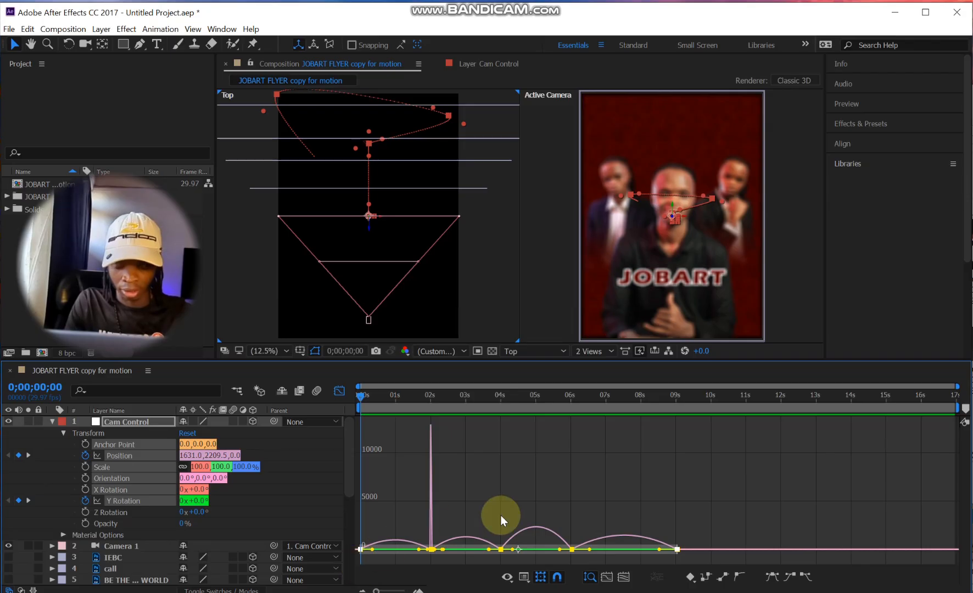
{"action": "right_click", "coordinate": [481, 473]}
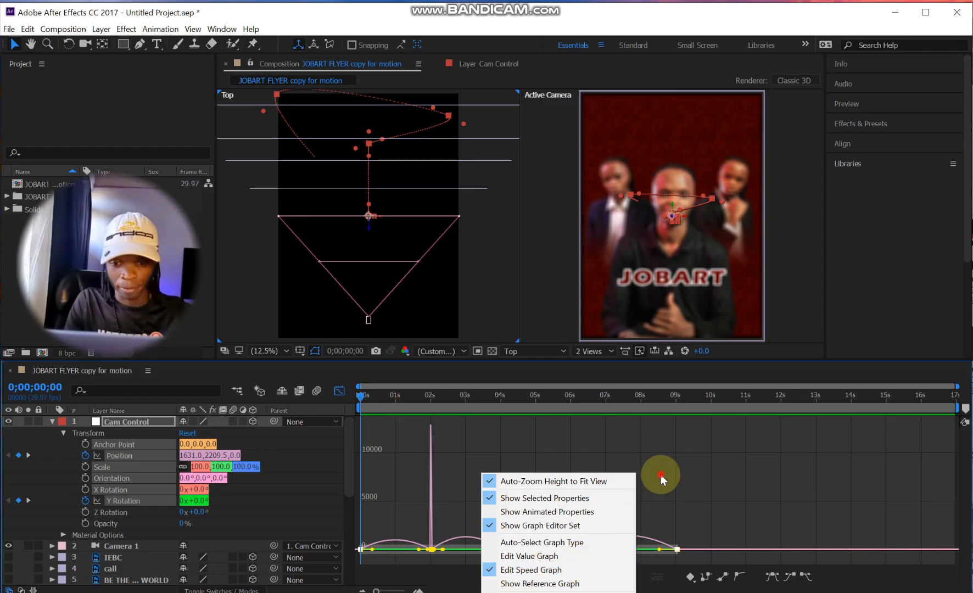
{"action": "left_click", "coordinate": [624, 514]}
{"action": "left_click_drag", "start_coordinate": [746, 483], "coordinate": [348, 561]}
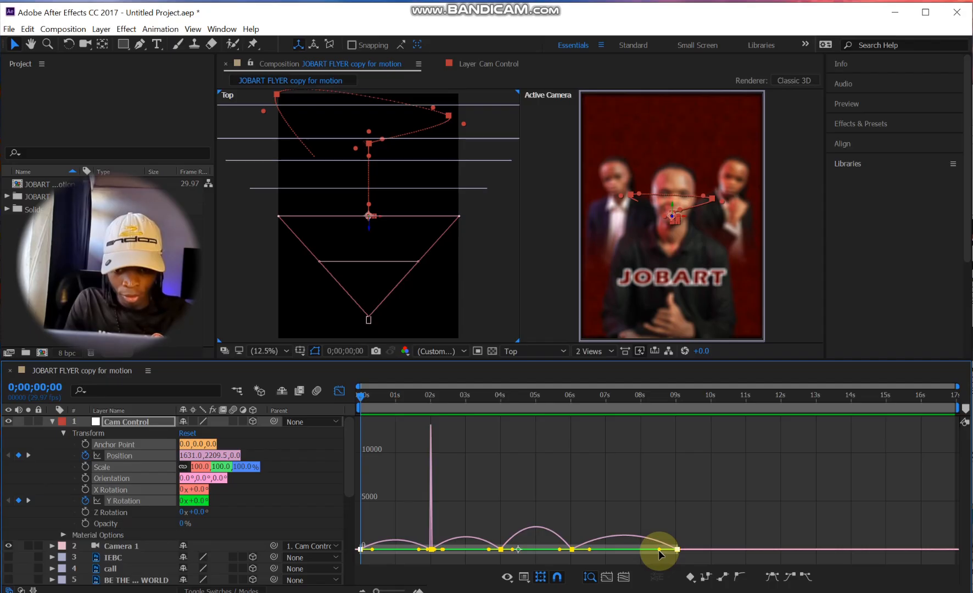
{"action": "left_click_drag", "start_coordinate": [658, 550], "coordinate": [594, 552]}
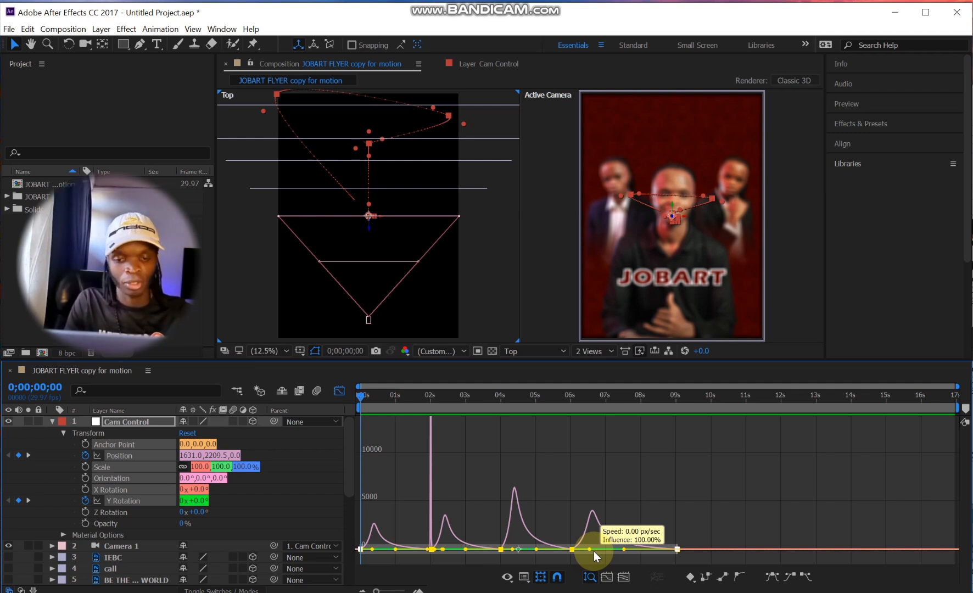
{"action": "left_click_drag", "start_coordinate": [594, 551], "coordinate": [593, 551]}
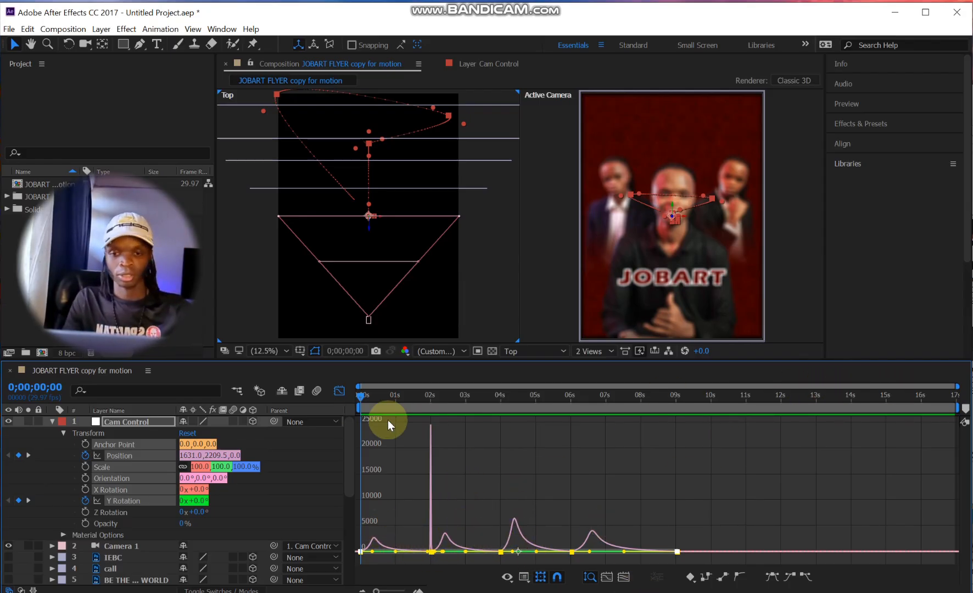
- Leave the speed graph, collapse Cam Control and preview the eased camera animation, reviewing the move between 1 and 2 seconds
{"action": "left_click", "coordinate": [339, 391]}
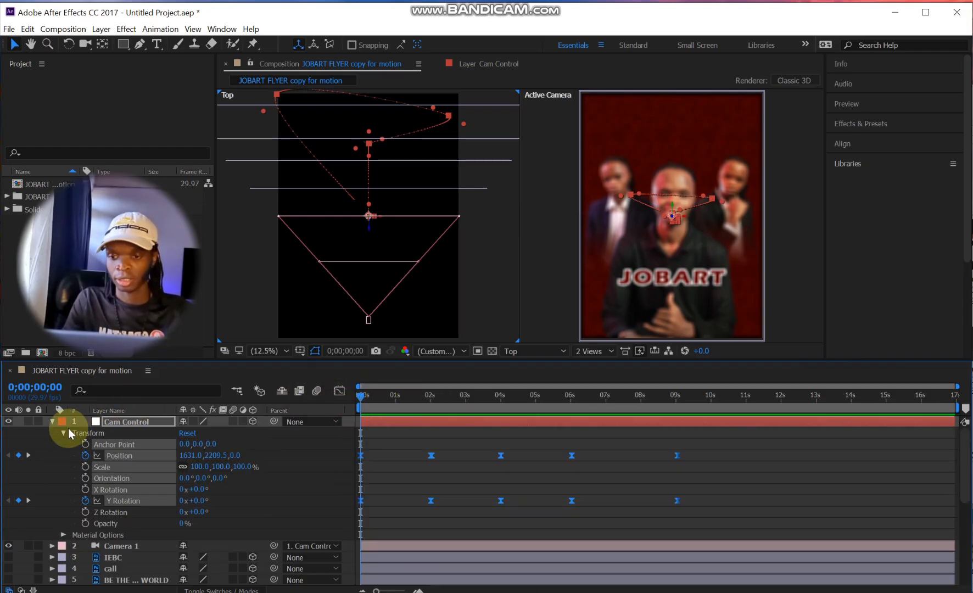
{"action": "left_click", "coordinate": [52, 422]}
{"action": "left_click_drag", "start_coordinate": [381, 396], "coordinate": [348, 397]}
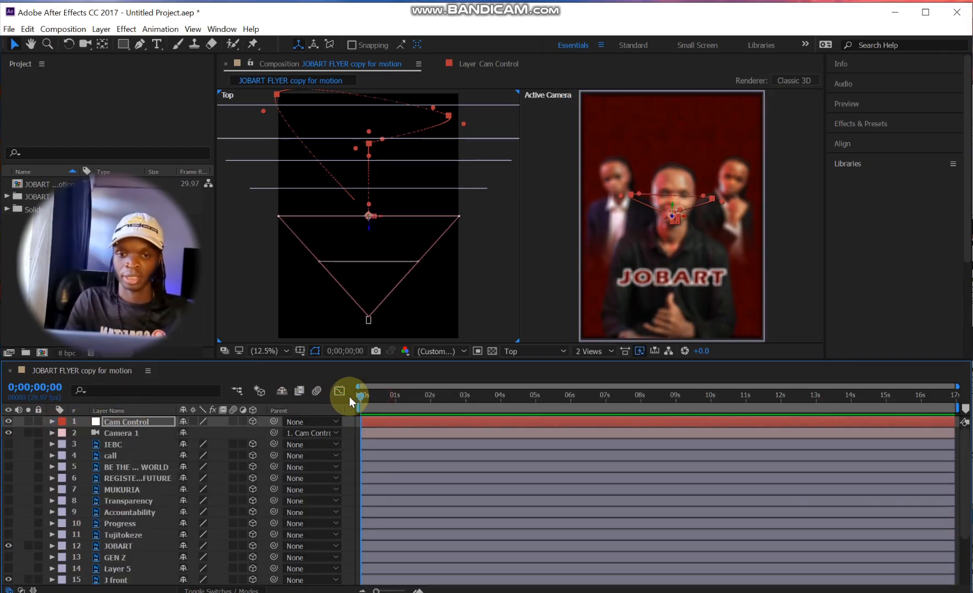
{"action": "left_click", "coordinate": [522, 301]}
{"action": "key", "text": "space"}
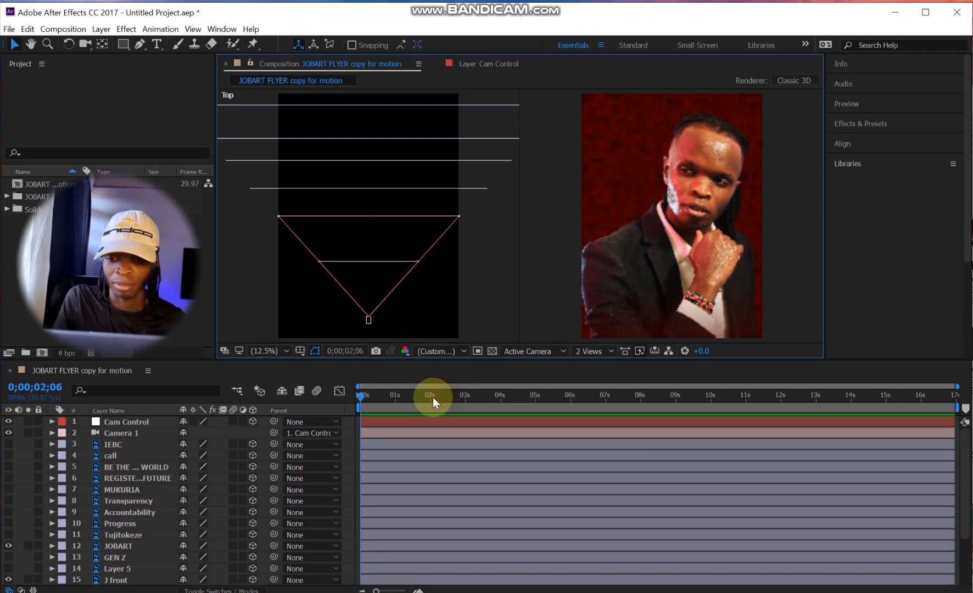
{"action": "left_click_drag", "start_coordinate": [432, 398], "coordinate": [421, 399]}
{"action": "left_click_drag", "start_coordinate": [406, 400], "coordinate": [405, 400]}
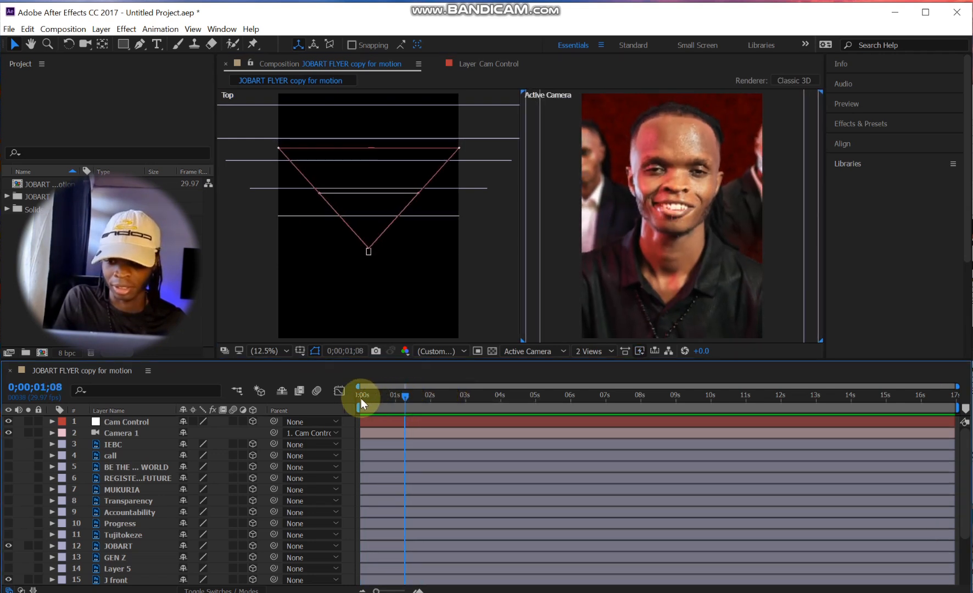
- Remove the earlier of the two adjacent Position keyframes near 2 seconds on Cam Control, keeping the later one
{"action": "left_click", "coordinate": [51, 422]}
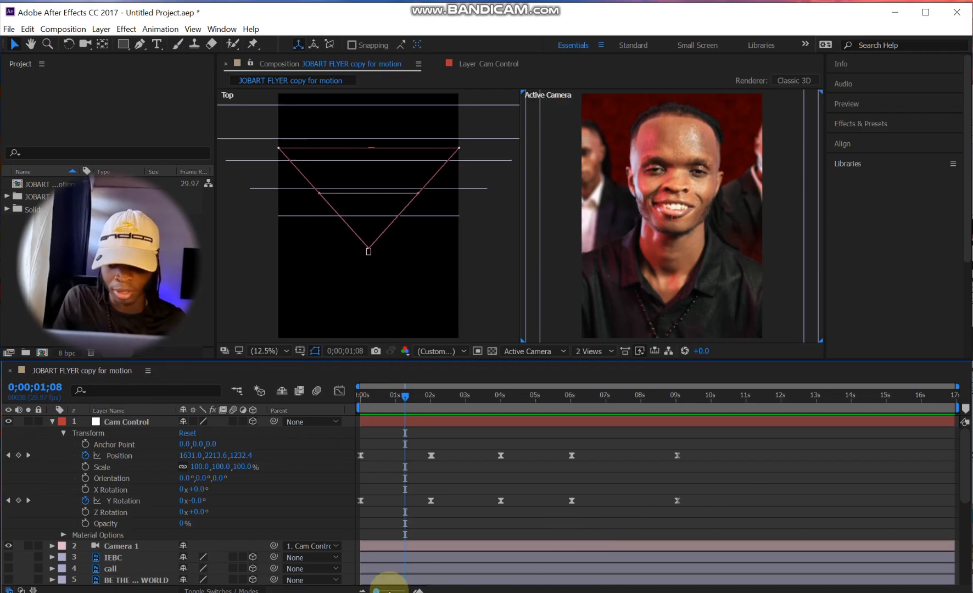
{"action": "mouse_move", "coordinate": [382, 591]}
{"action": "left_mouse_down"}
{"action": "mouse_move", "coordinate": [416, 590]}
{"action": "mouse_move", "coordinate": [397, 591]}
{"action": "left_mouse_up"}
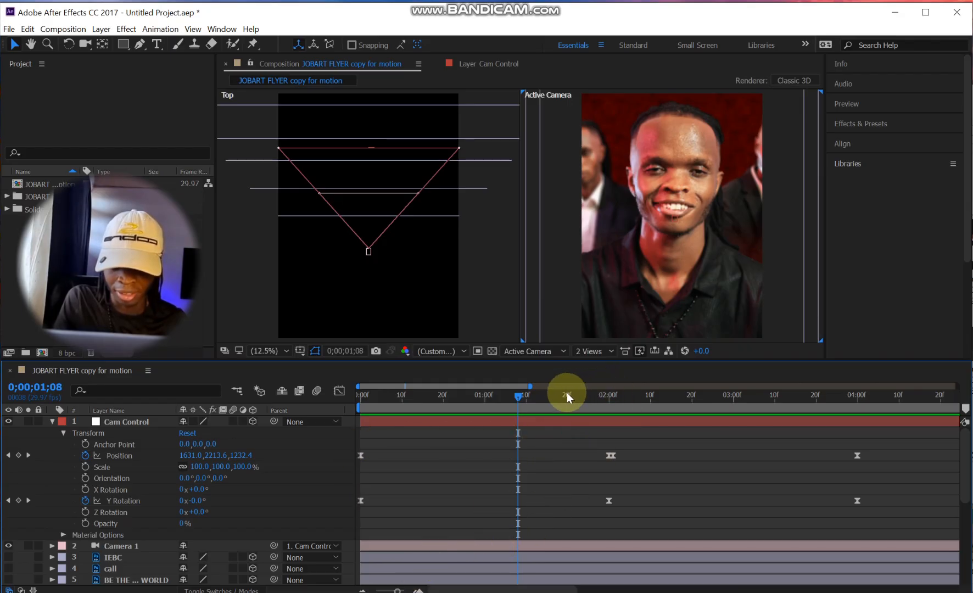
{"action": "left_click_drag", "start_coordinate": [567, 392], "coordinate": [618, 401]}
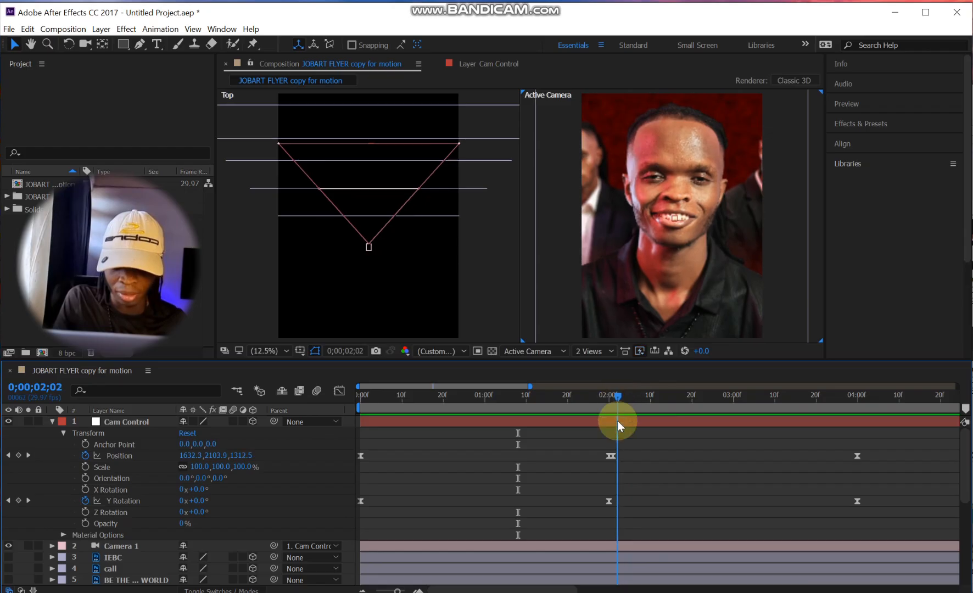
{"action": "left_click", "coordinate": [613, 456]}
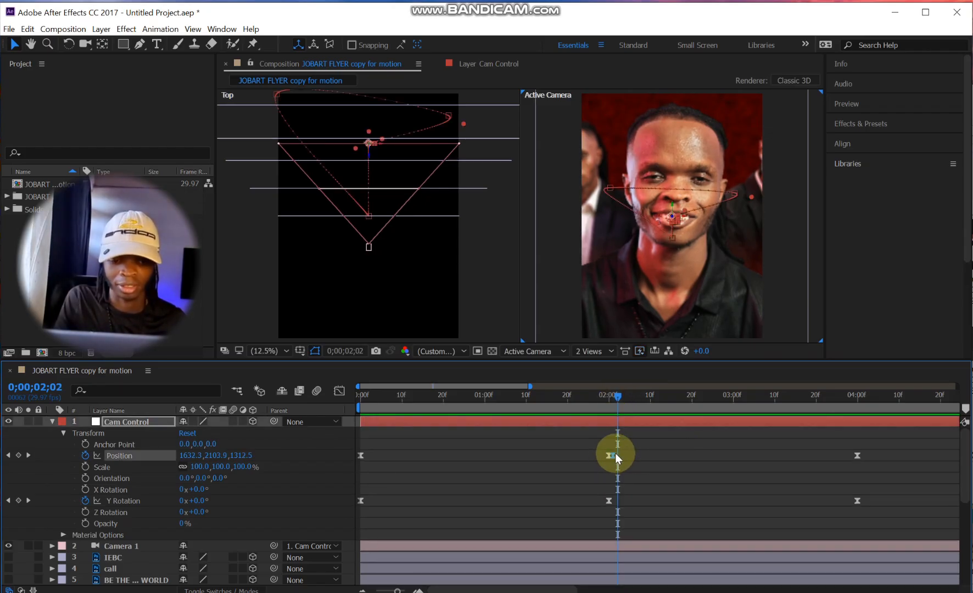
{"action": "key", "text": "Delete"}
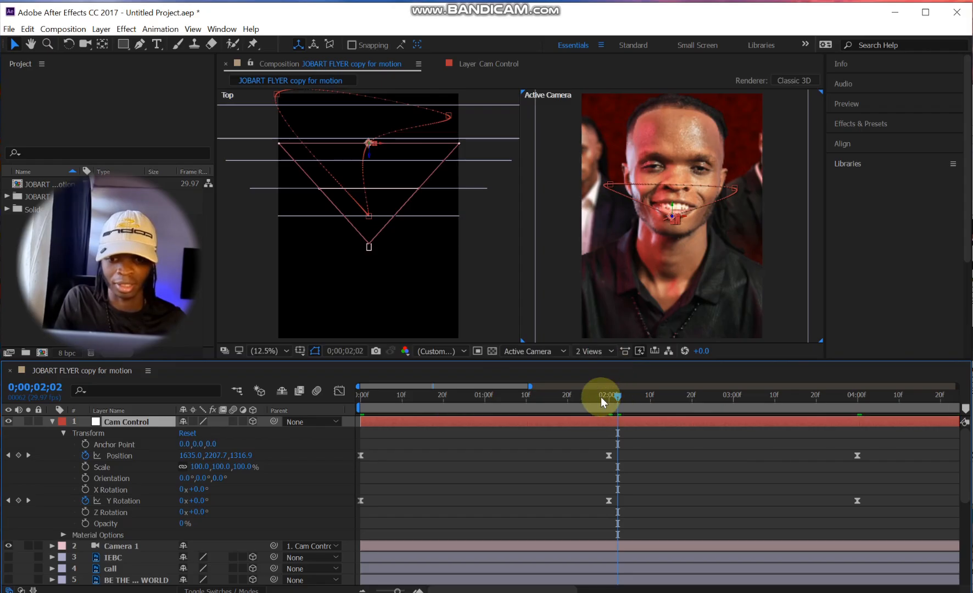
{"action": "left_click_drag", "start_coordinate": [601, 396], "coordinate": [621, 435]}
{"action": "left_click", "coordinate": [611, 456]}
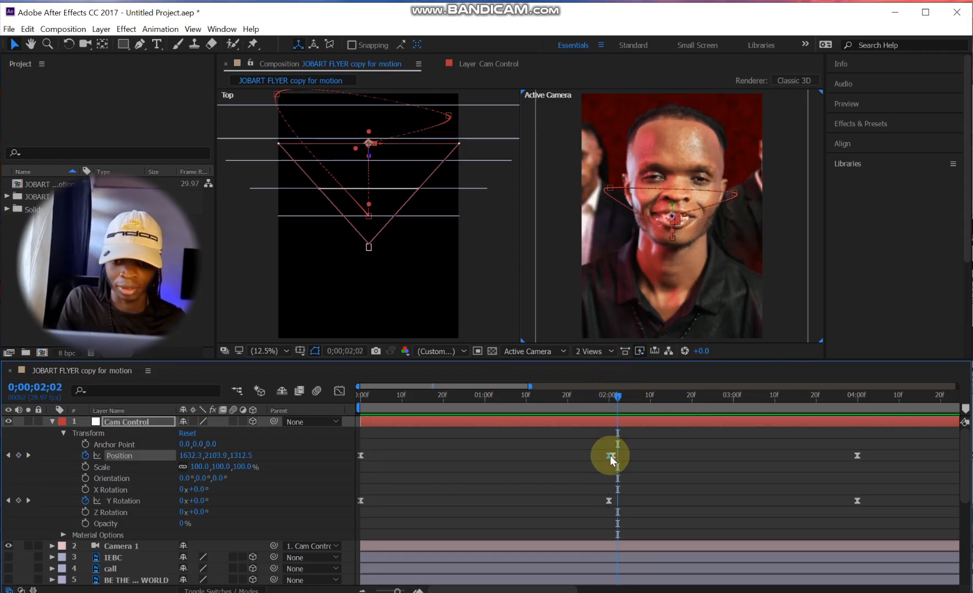
{"action": "left_click_drag", "start_coordinate": [611, 456], "coordinate": [614, 460]}
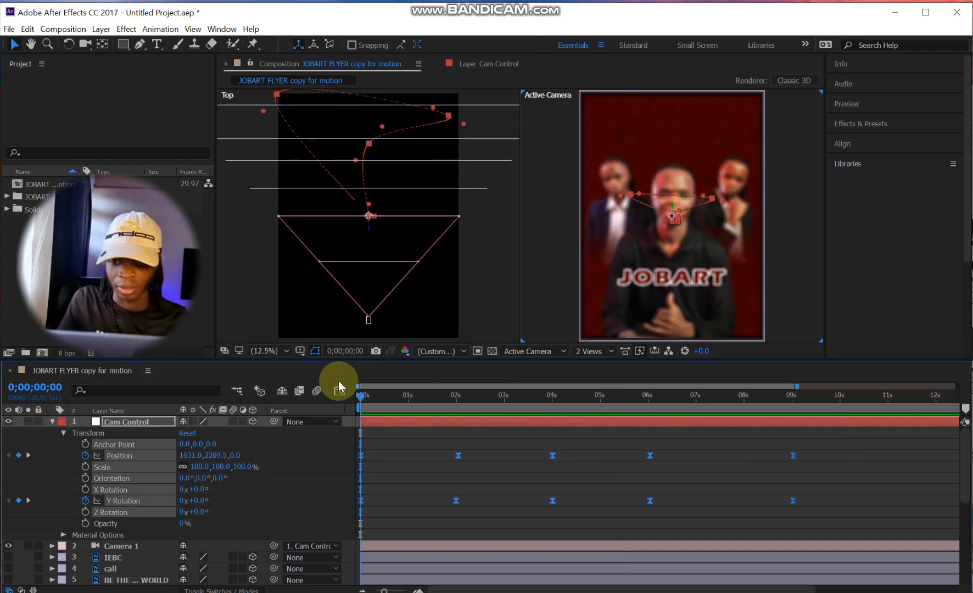
- Inspect the speed graph of Cam Control's keyframes, and preview the camera animation from the start to past 9 seconds
{"action": "left_click", "coordinate": [339, 392]}
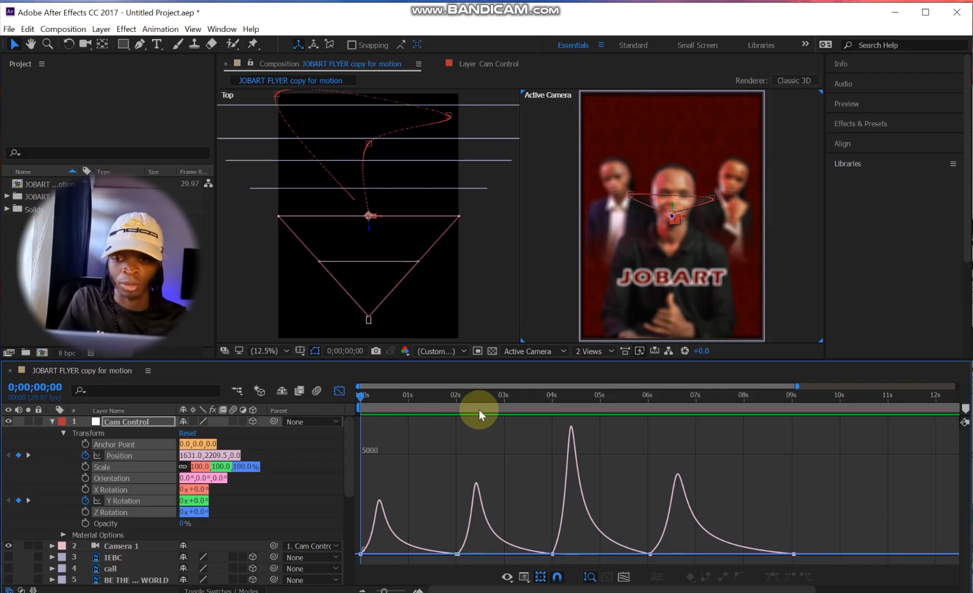
{"action": "left_click", "coordinate": [338, 391]}
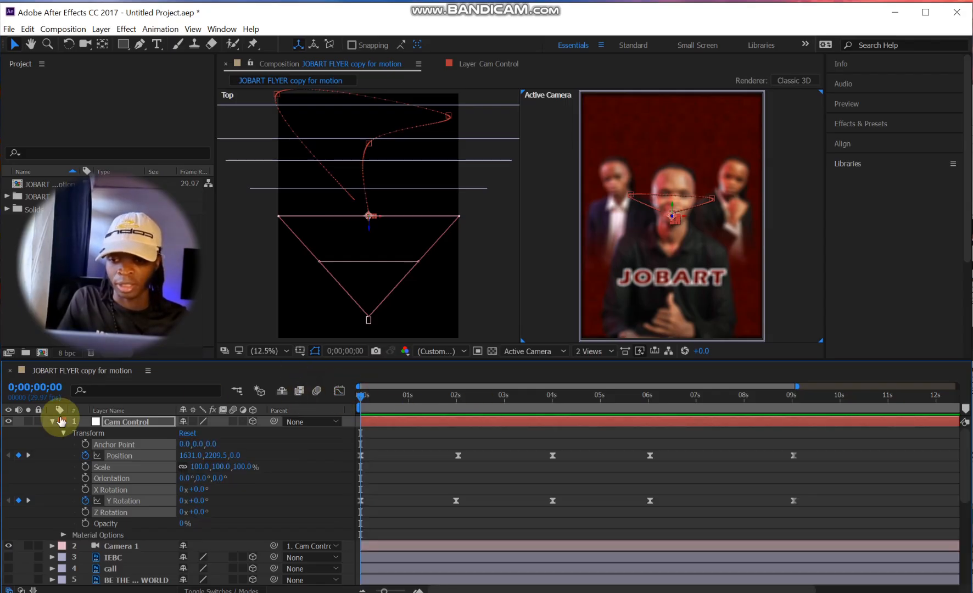
{"action": "left_click", "coordinate": [52, 421]}
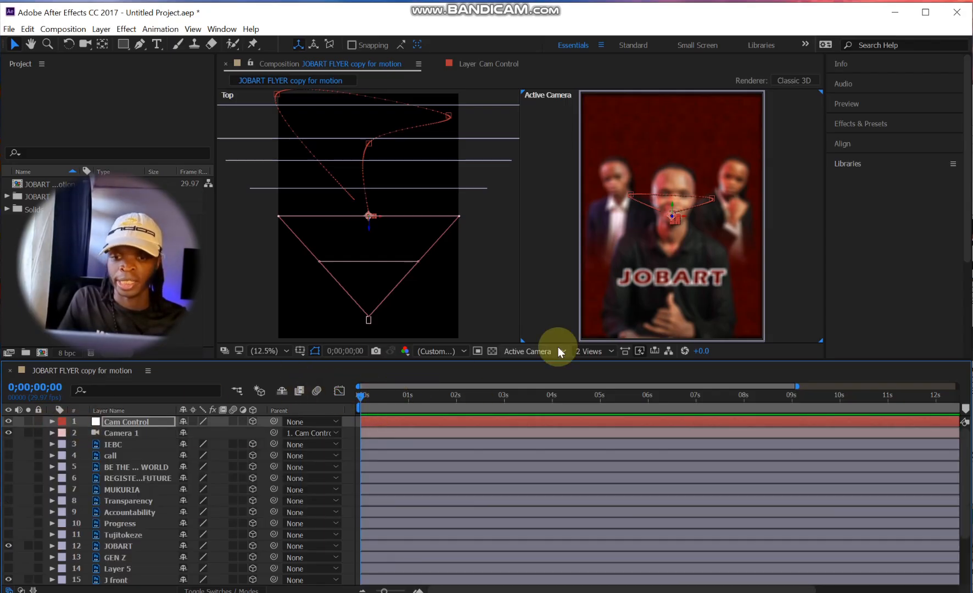
{"action": "key", "text": "space"}
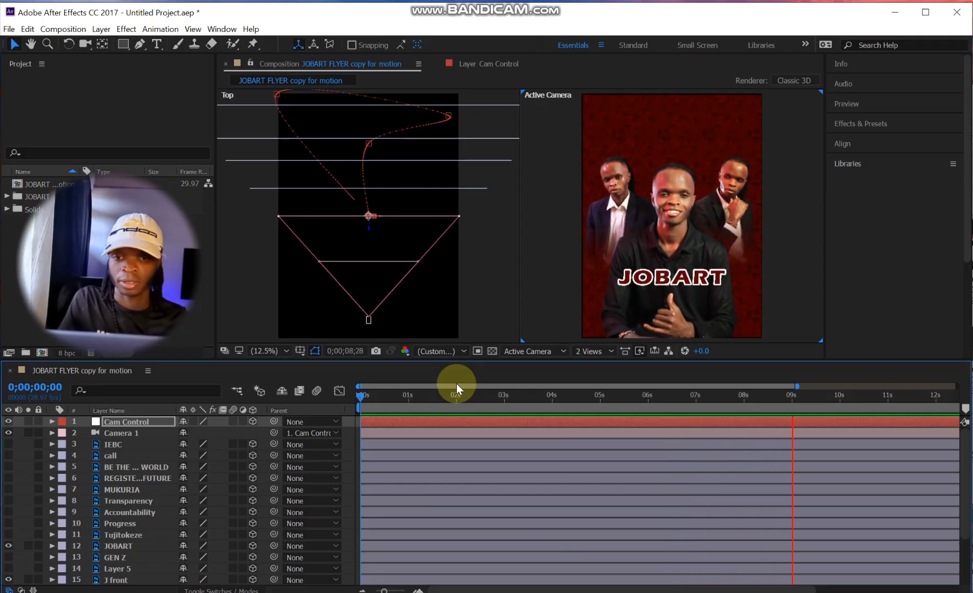
{"action": "key", "text": "space"}
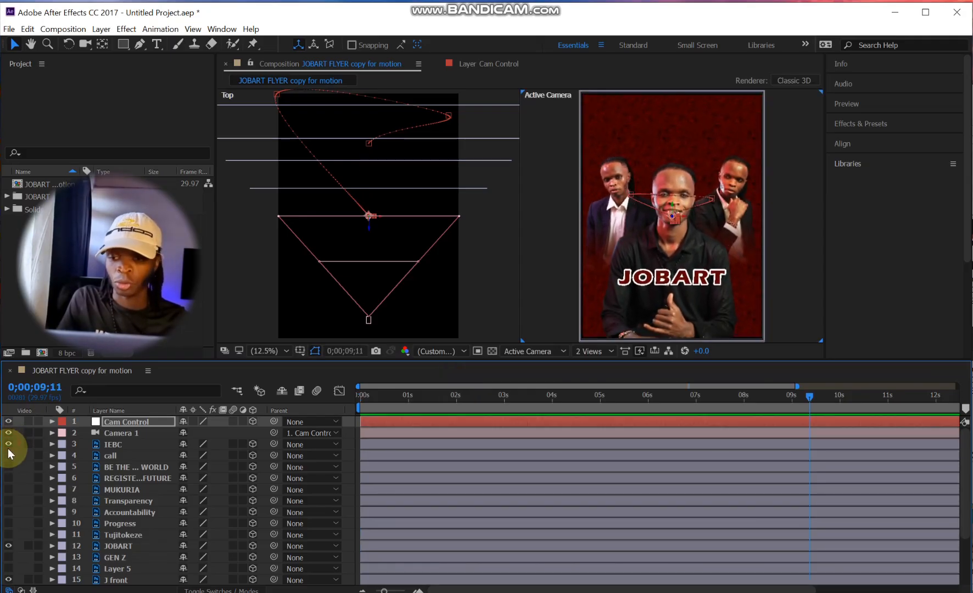
- Make all hidden flyer layers visible, including the texts from IEBC to GEN Z and Layer 5, and preview the animation
{"action": "left_click_drag", "start_coordinate": [7, 504], "coordinate": [15, 554]}
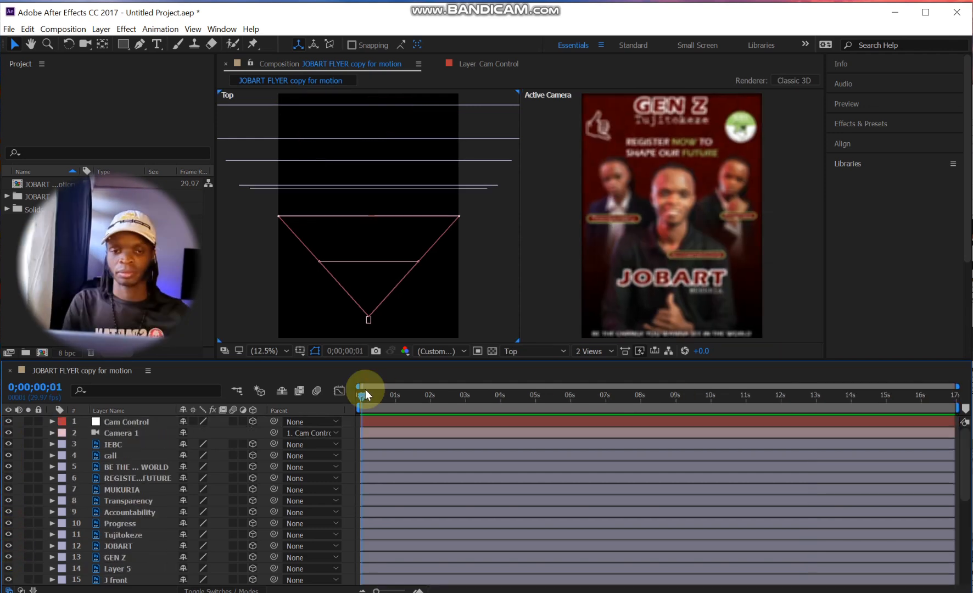
{"action": "key", "text": "space"}
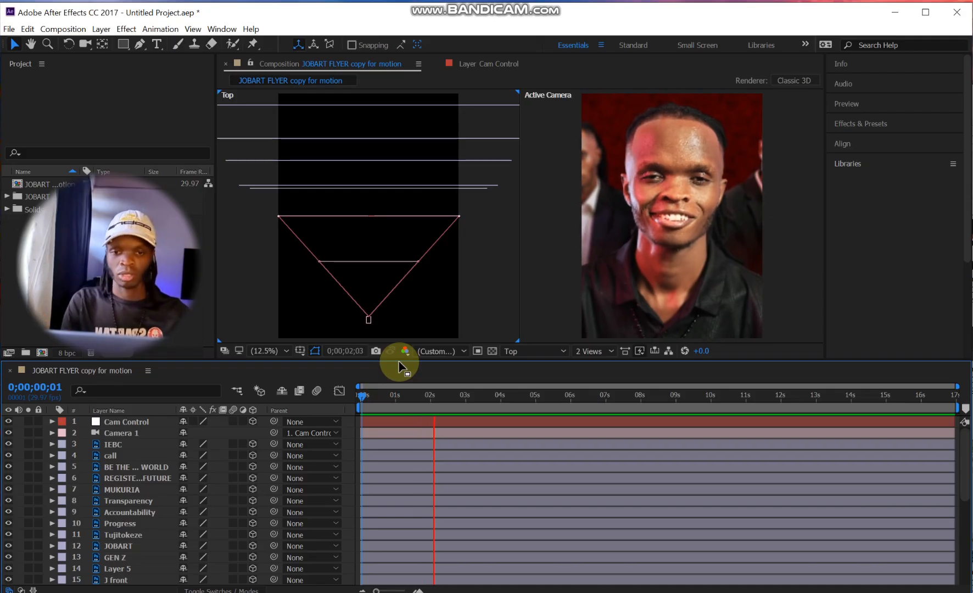